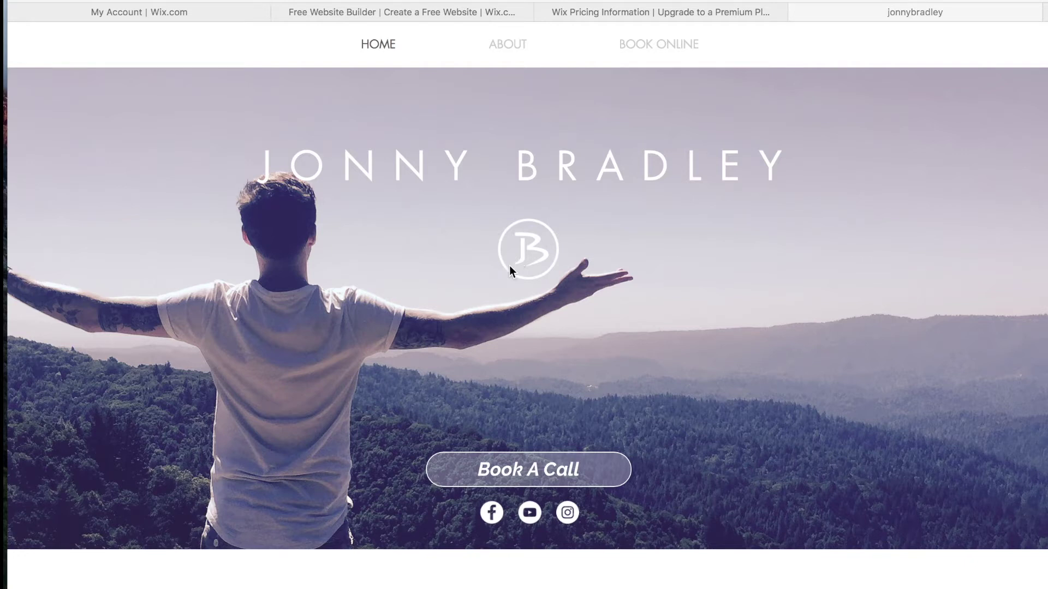
Look through the example blog's home page, including its header, recent posts, featured posts and Instagram section
scroll(473, 293, "down", 5)
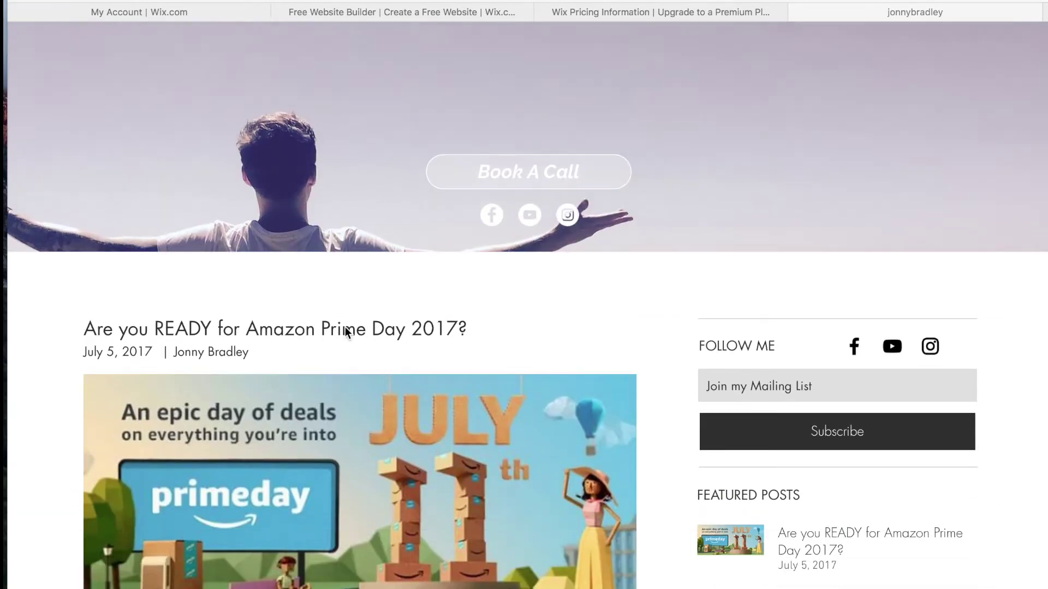
scroll(345, 326, "down", 3)
scroll(319, 305, "down", 1)
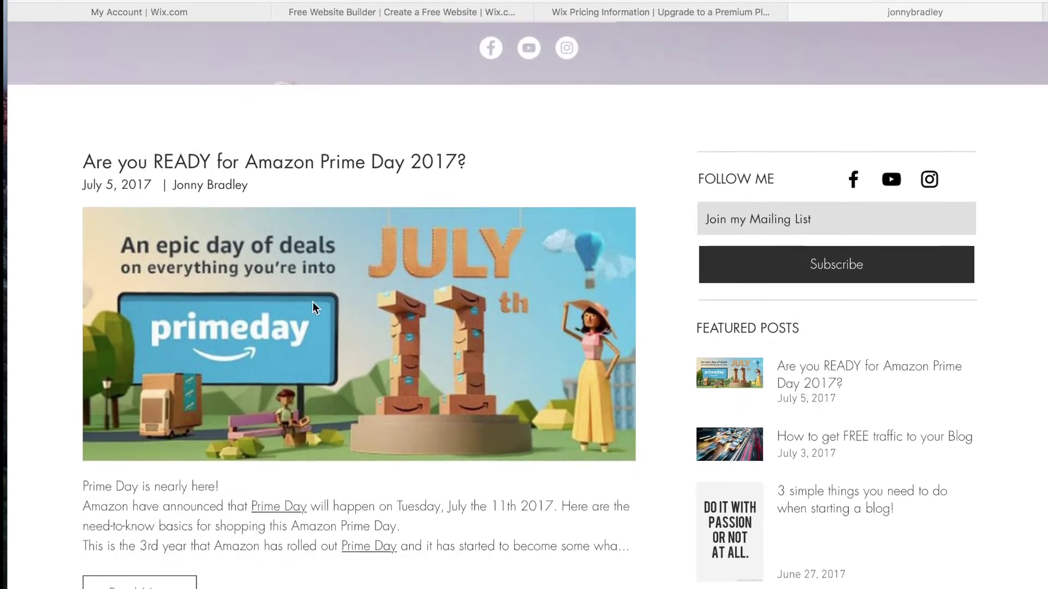
scroll(264, 289, "down", 3)
scroll(264, 289, "down", 2)
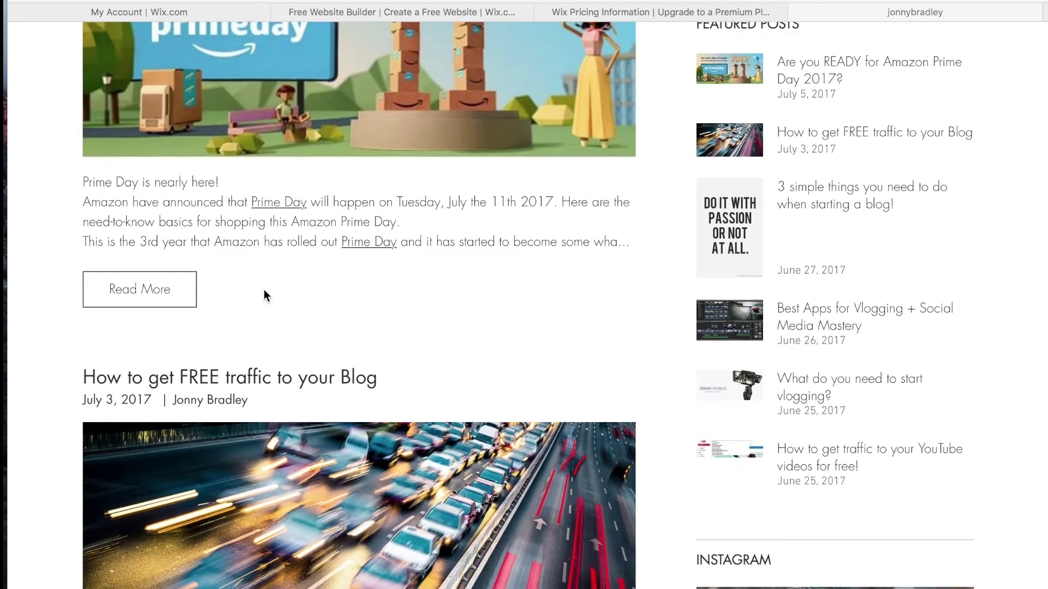
scroll(257, 391, "down", 3)
scroll(256, 391, "up", 3)
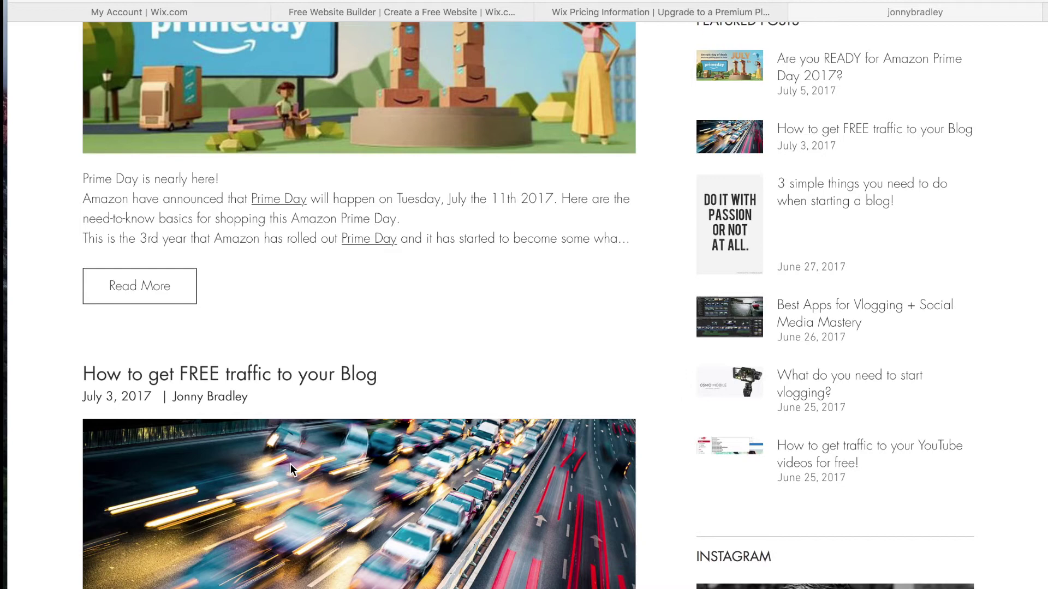
scroll(290, 464, "down", 15)
scroll(290, 464, "up", 20)
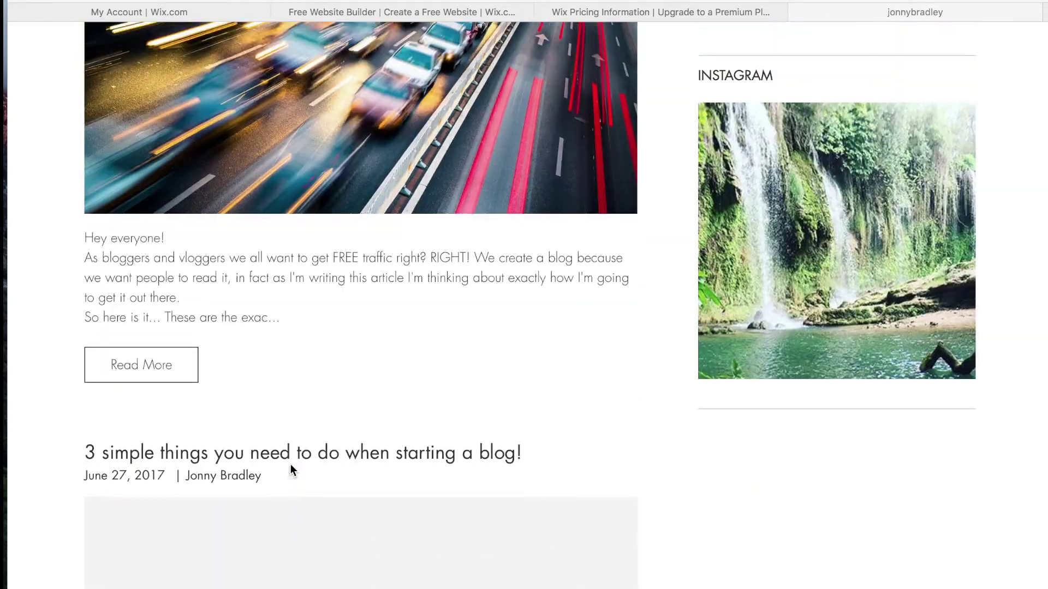
scroll(291, 469, "up", 10)
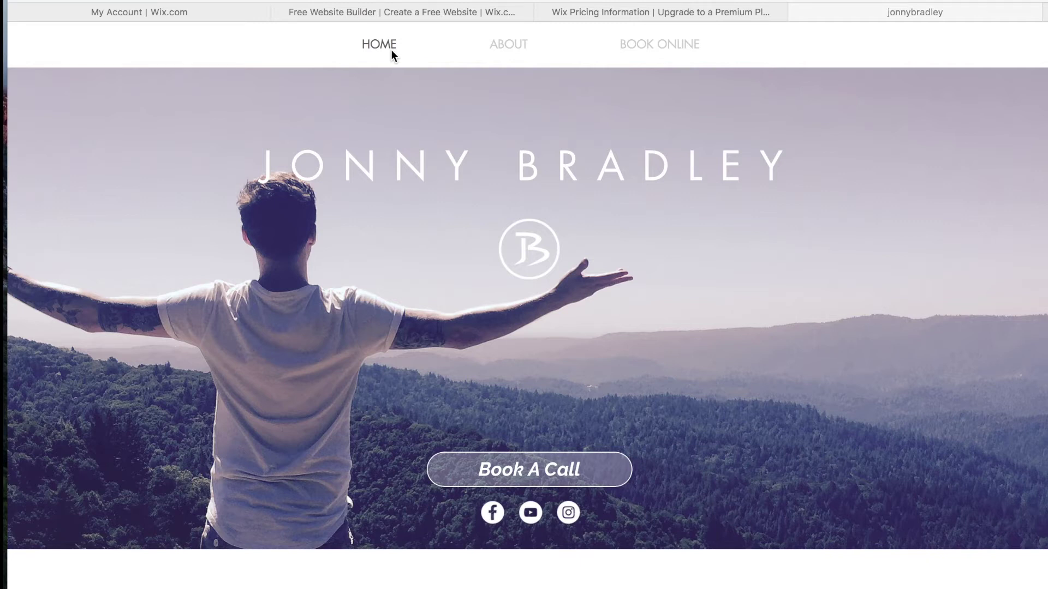
Choose Restaurants & Food as the kind of website to create and narrow the templates to the Restaurant subcategory
left_click(373, 8)
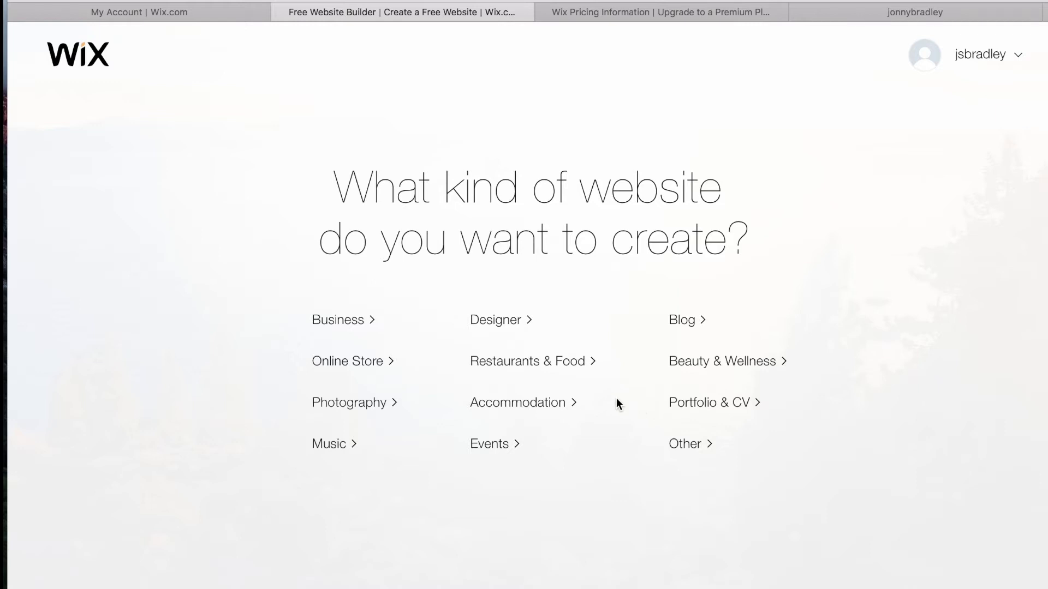
left_click(551, 363)
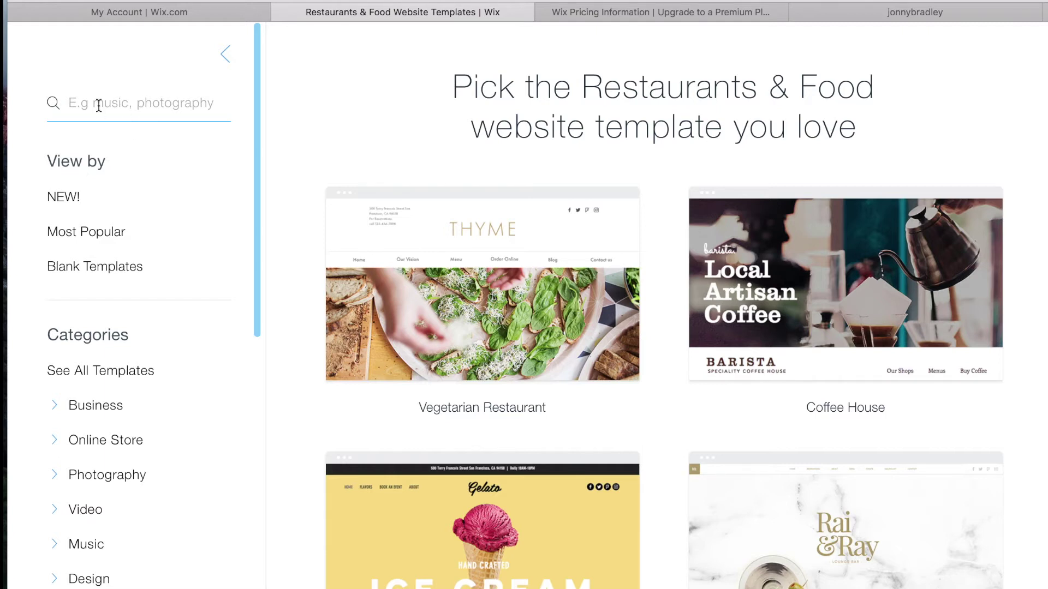
scroll(129, 350, "down", 10)
scroll(131, 306, "up", 2)
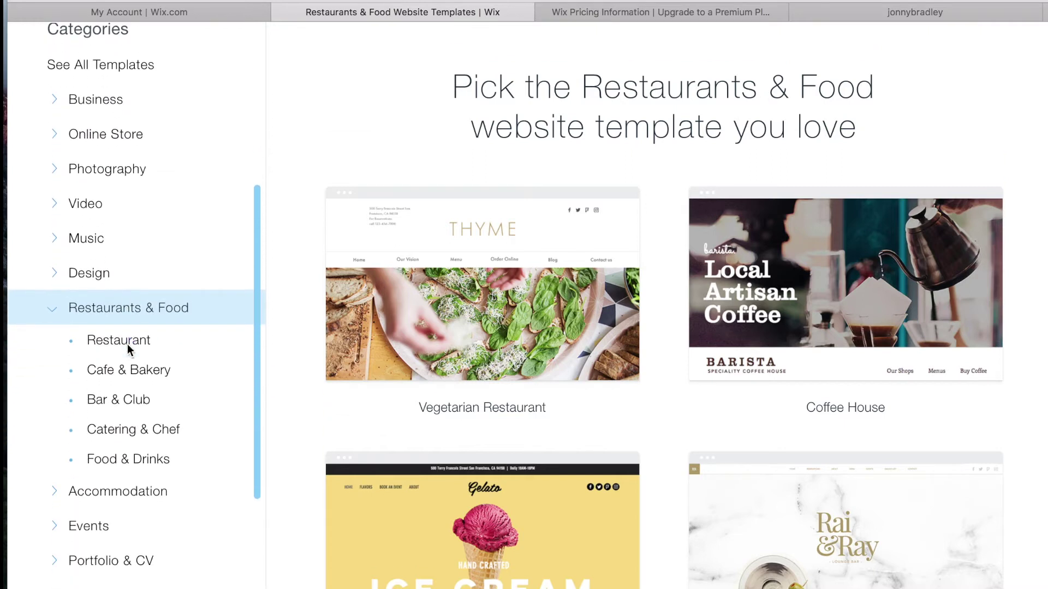
left_click(125, 344)
Find the free Pizza Restaurant template and open it for editing
scroll(450, 323, "down", 1)
scroll(451, 327, "down", 3)
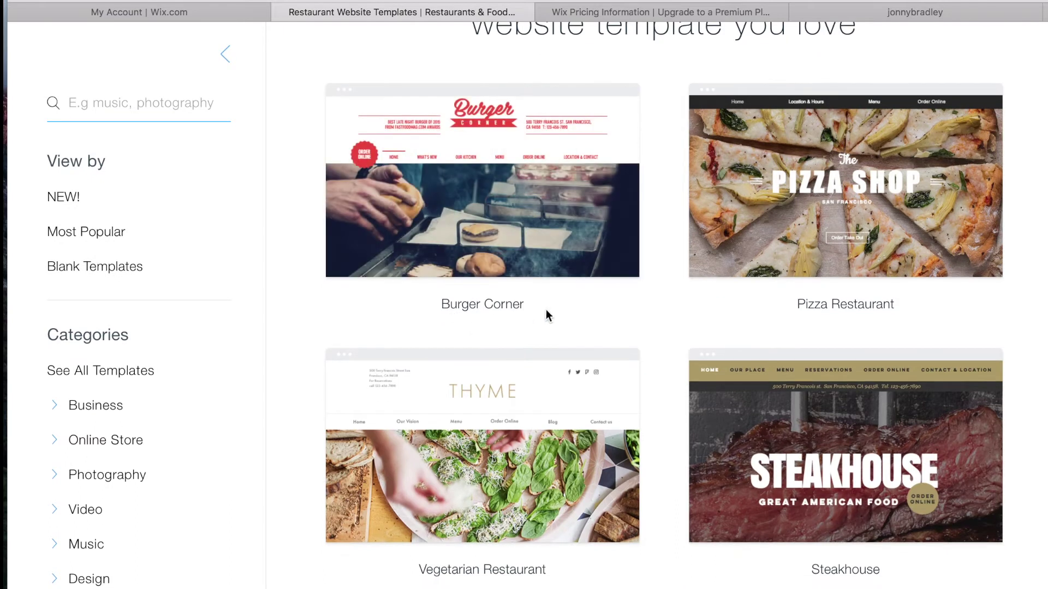
mouse_move(495, 458)
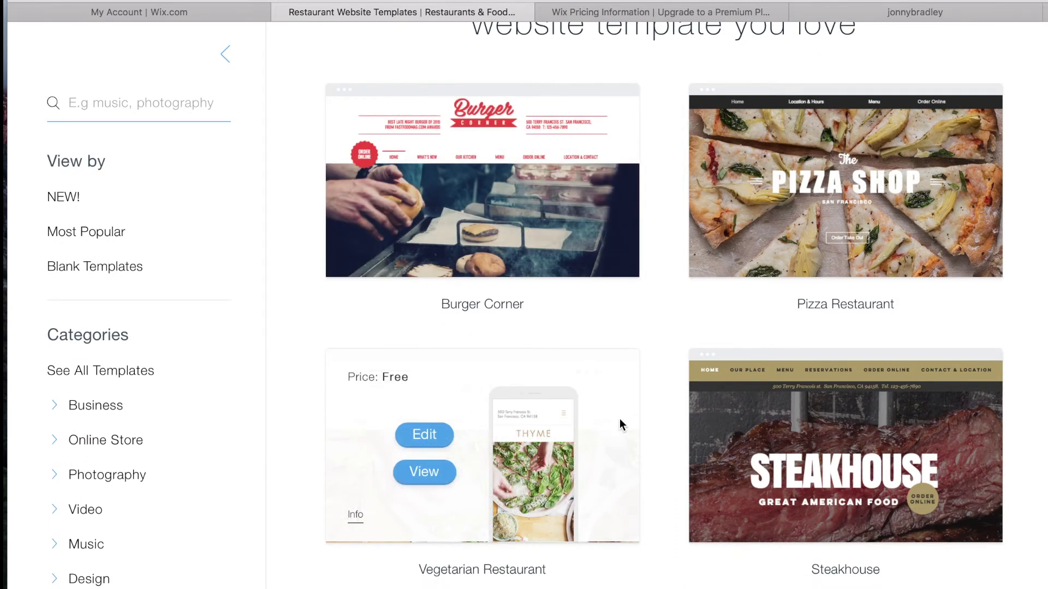
mouse_move(789, 173)
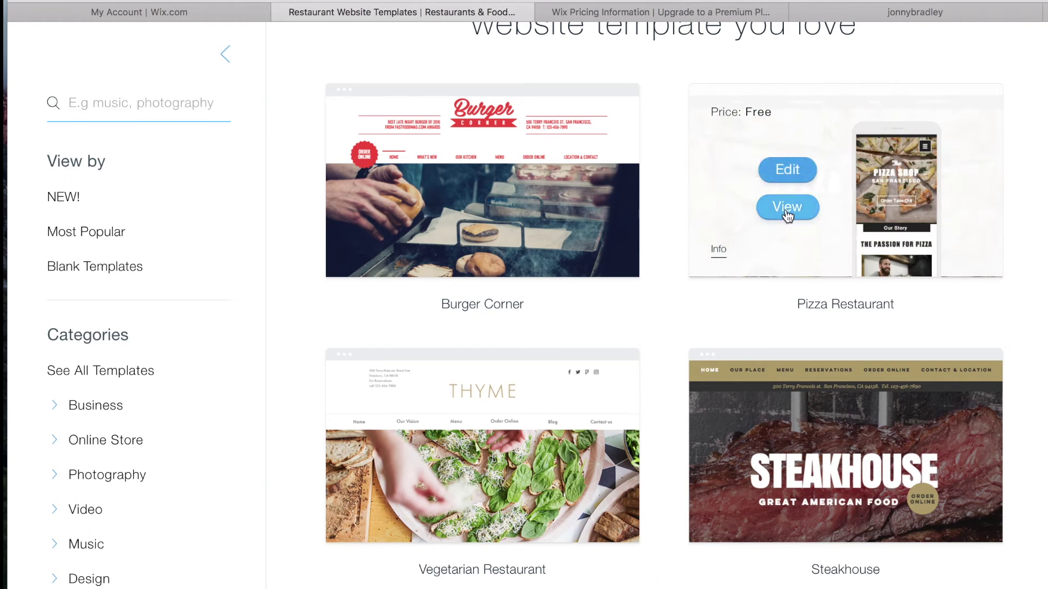
left_click(787, 171)
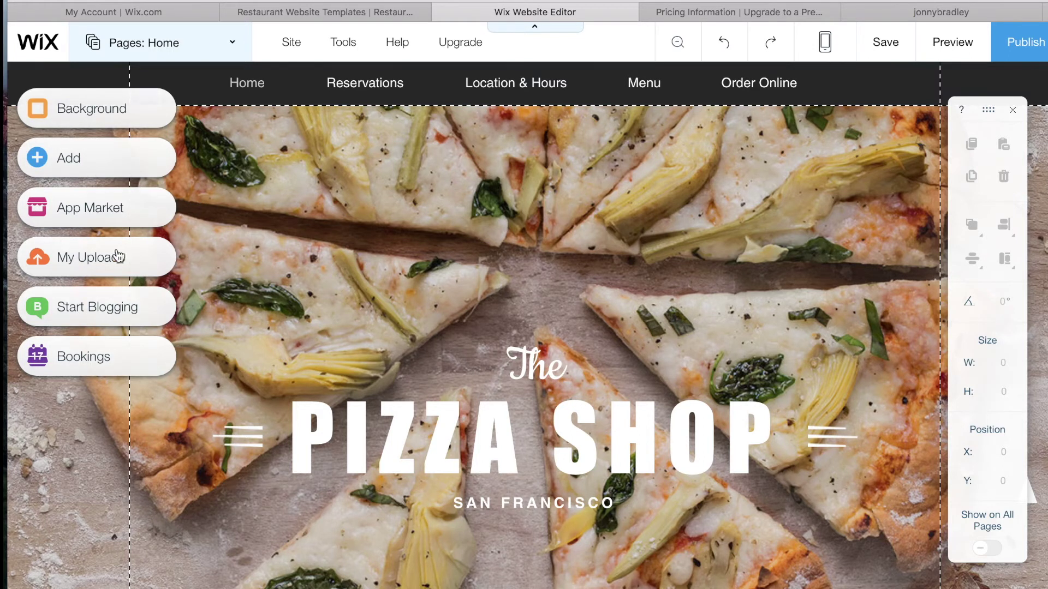
Open the Free from Wix image collection to choose an image for the Home page's background
left_click(53, 112)
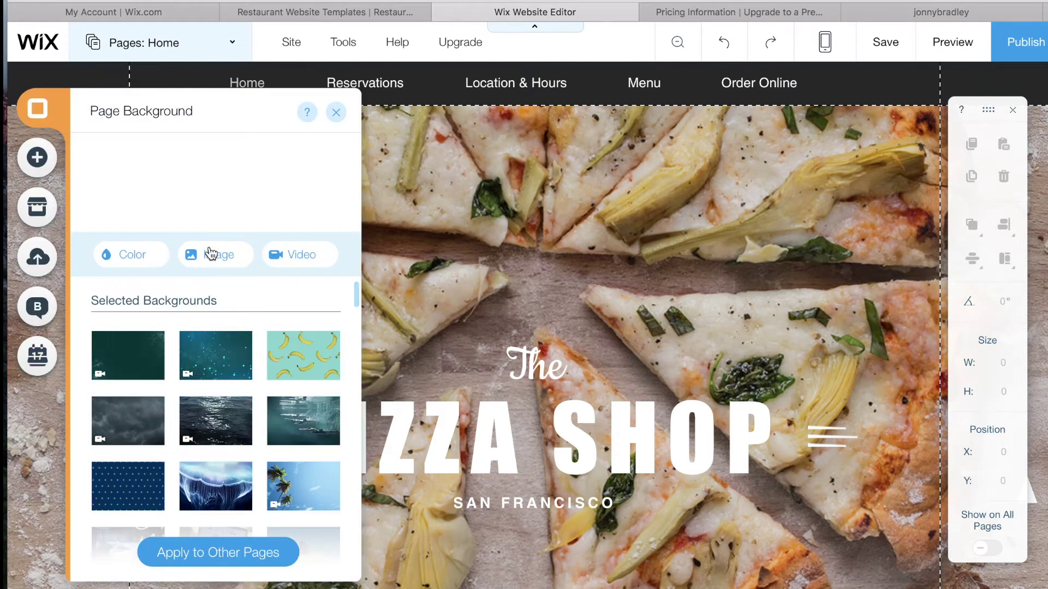
left_click(201, 253)
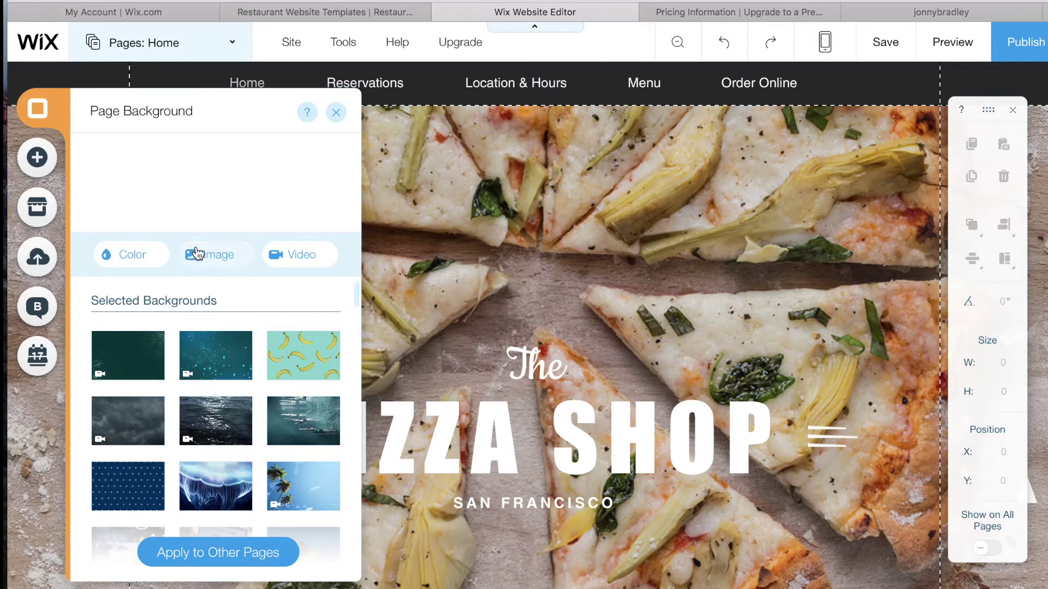
mouse_move(216, 371)
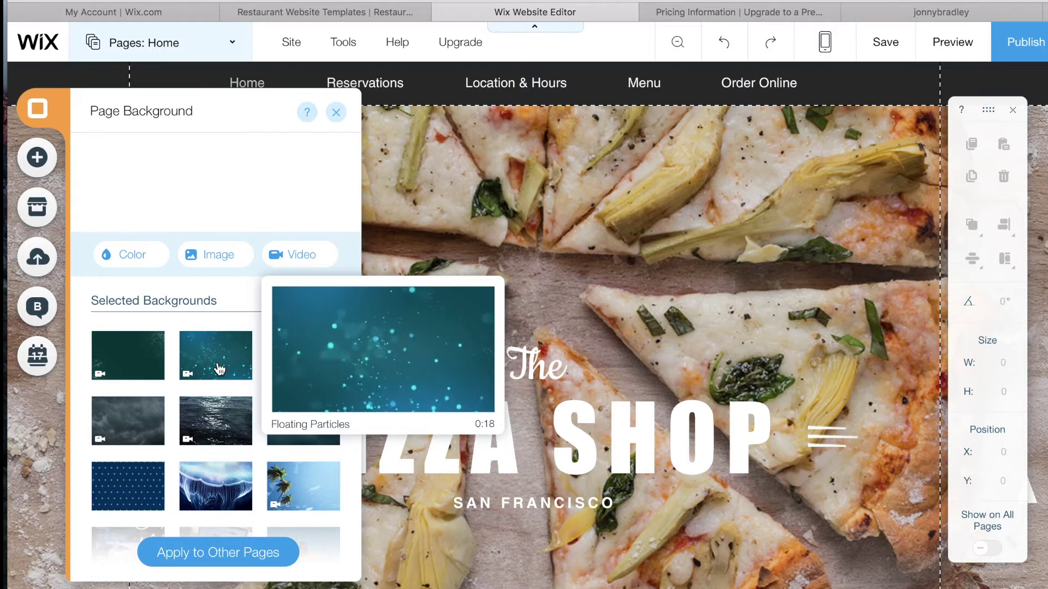
left_click(212, 266)
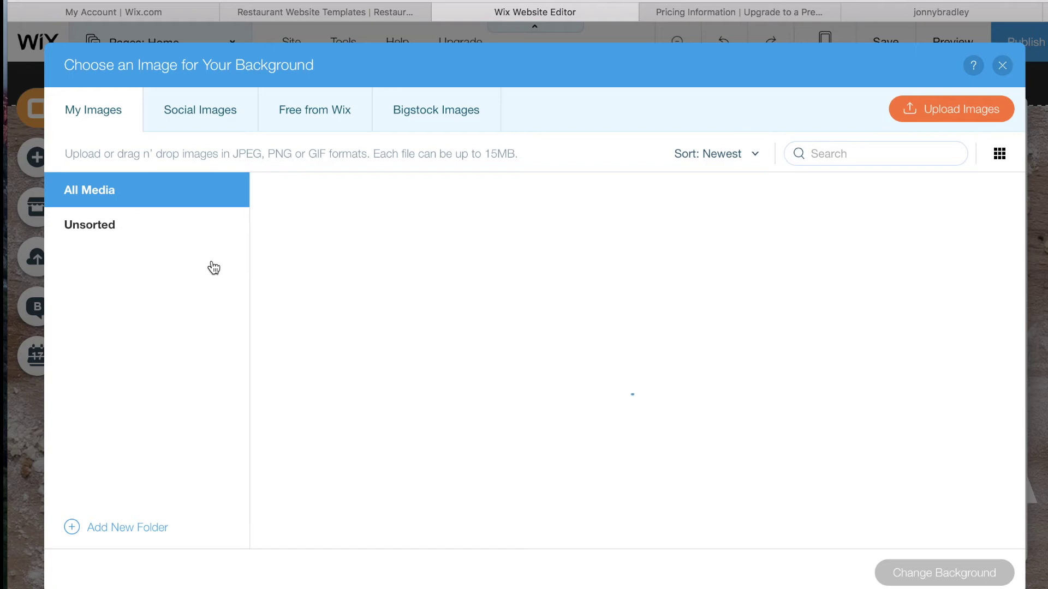
left_click(319, 110)
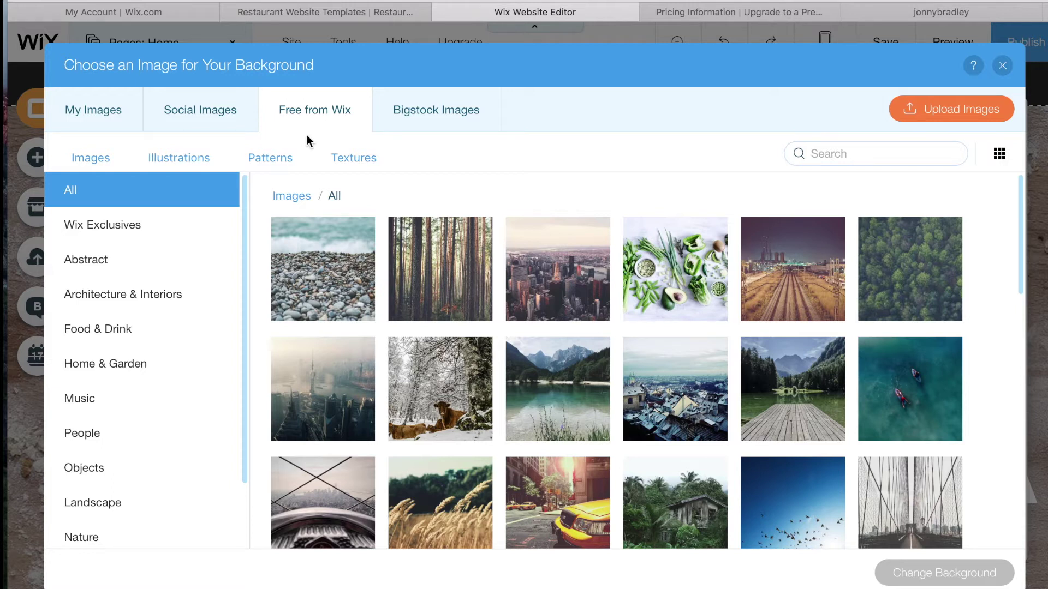
Set the page background to the Food & Drink photo showing bowls of grains and spices beside radishes
left_click(101, 329)
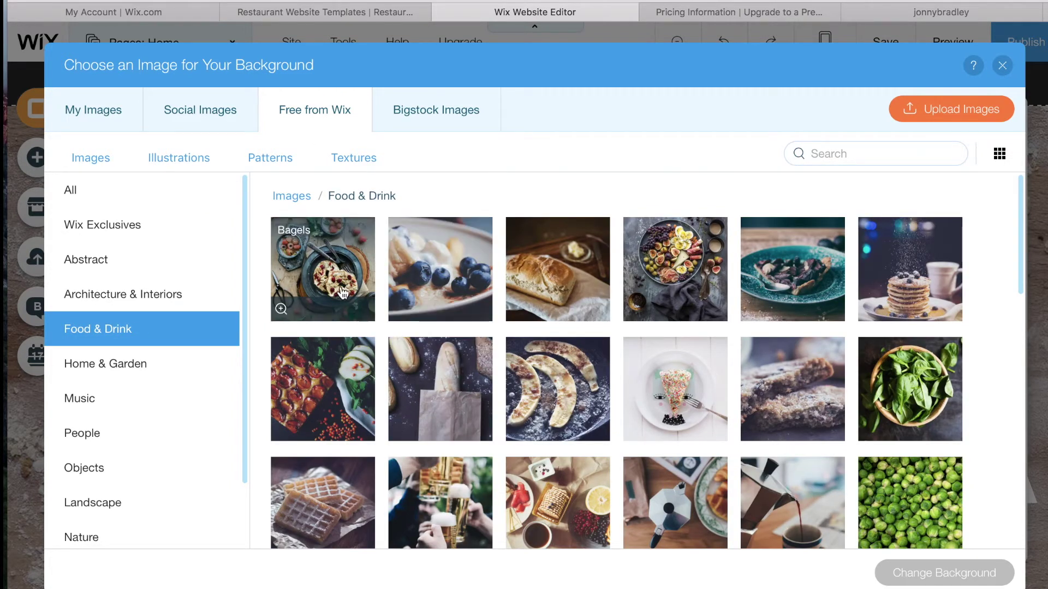
scroll(543, 365, "down", 5)
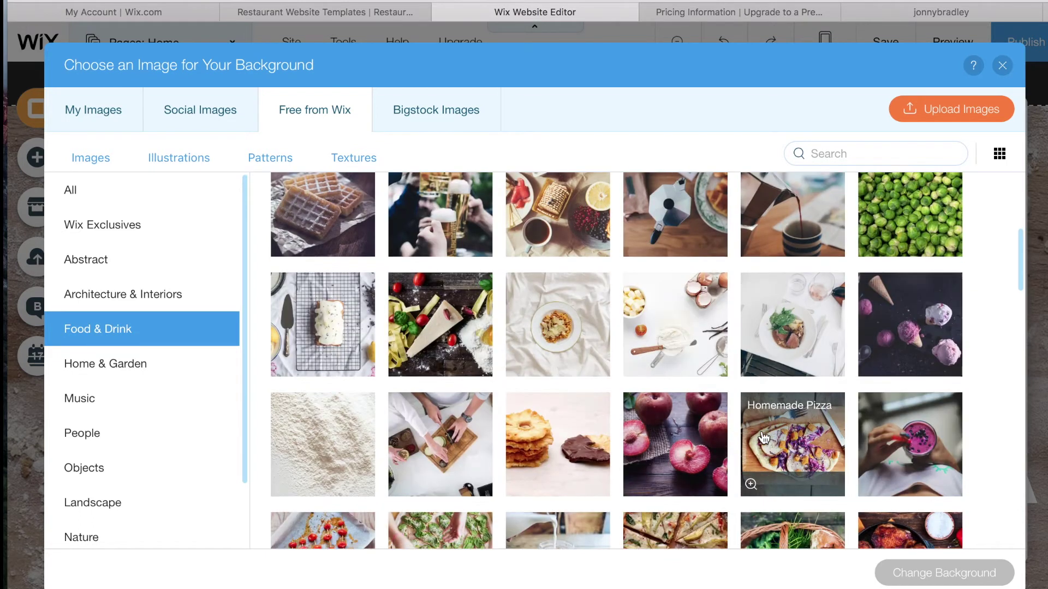
scroll(764, 439, "down", 5)
scroll(764, 439, "down", 3)
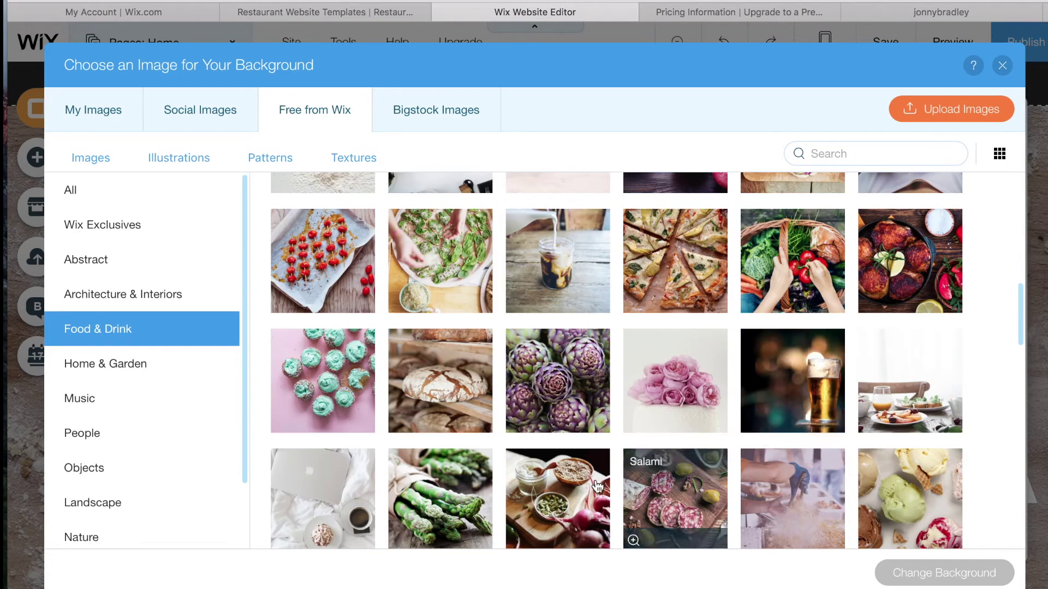
left_click(565, 494)
left_click(959, 573)
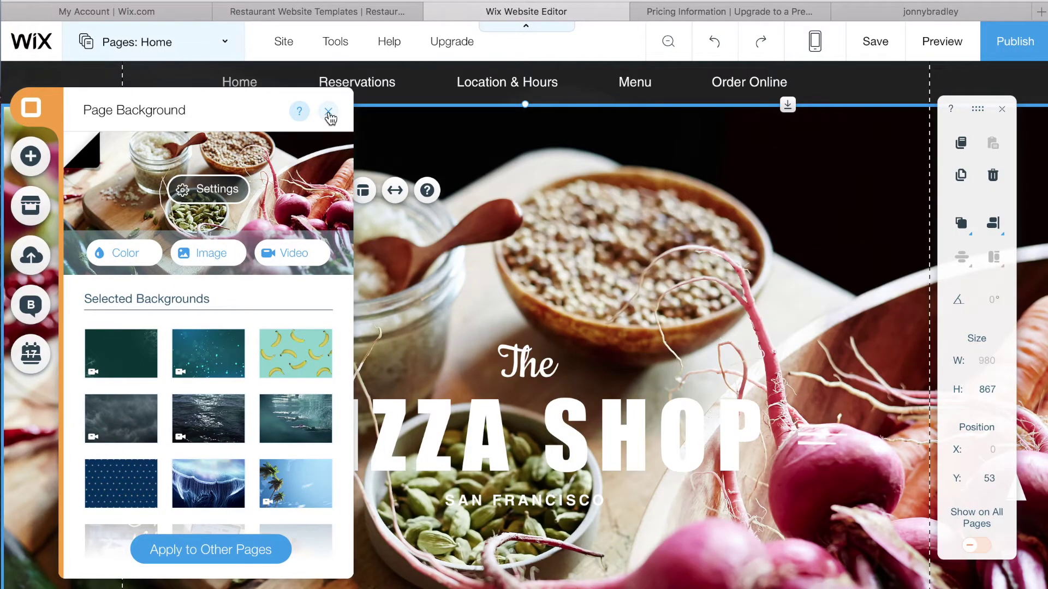
left_click(328, 112)
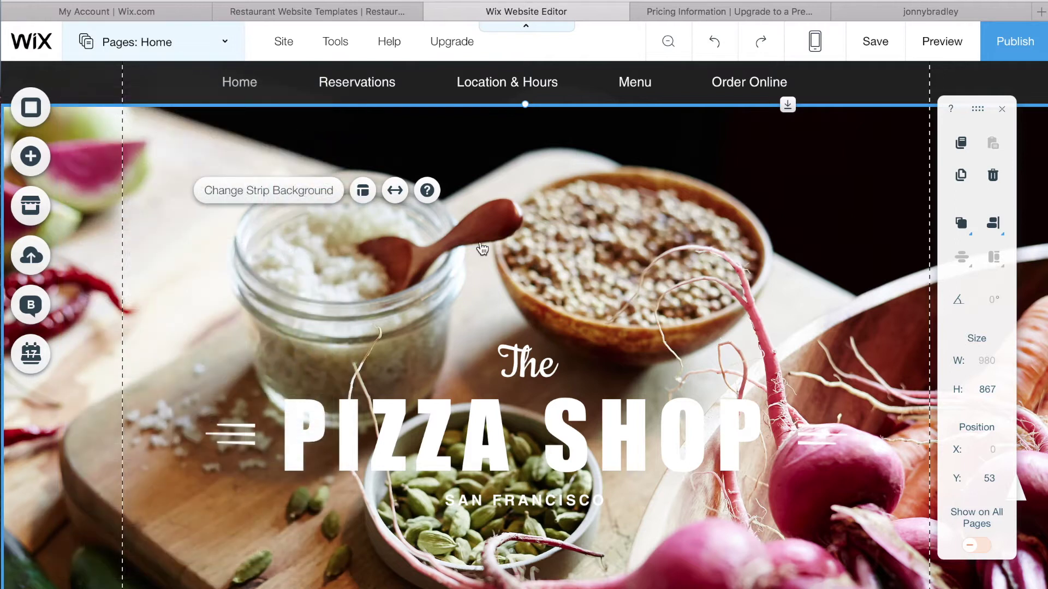
Open the image settings of the strip background behind the Pizza Shop heading
scroll(545, 338, "down", 1)
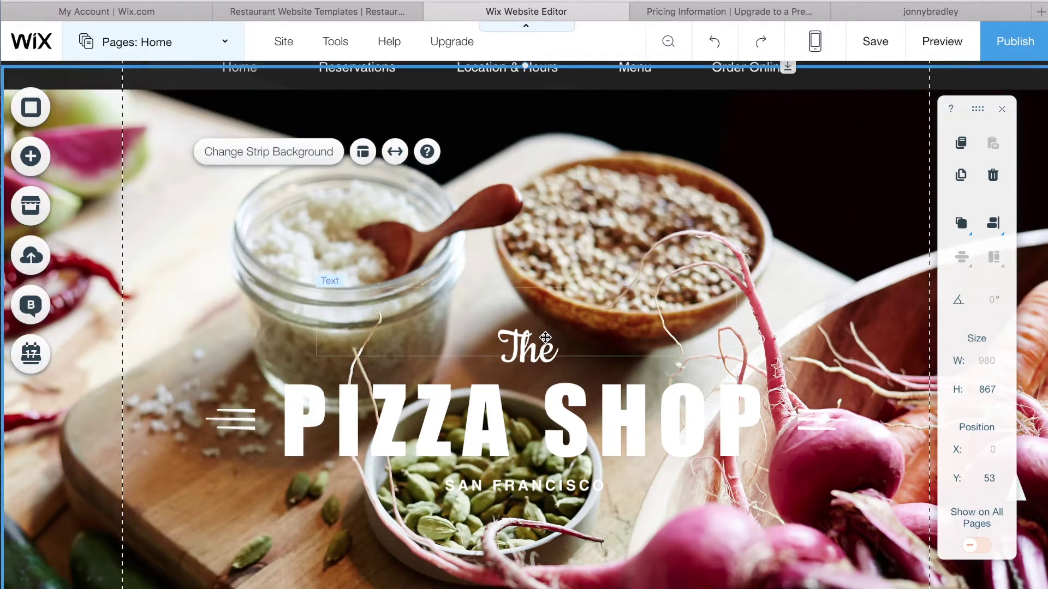
scroll(660, 367, "down", 1)
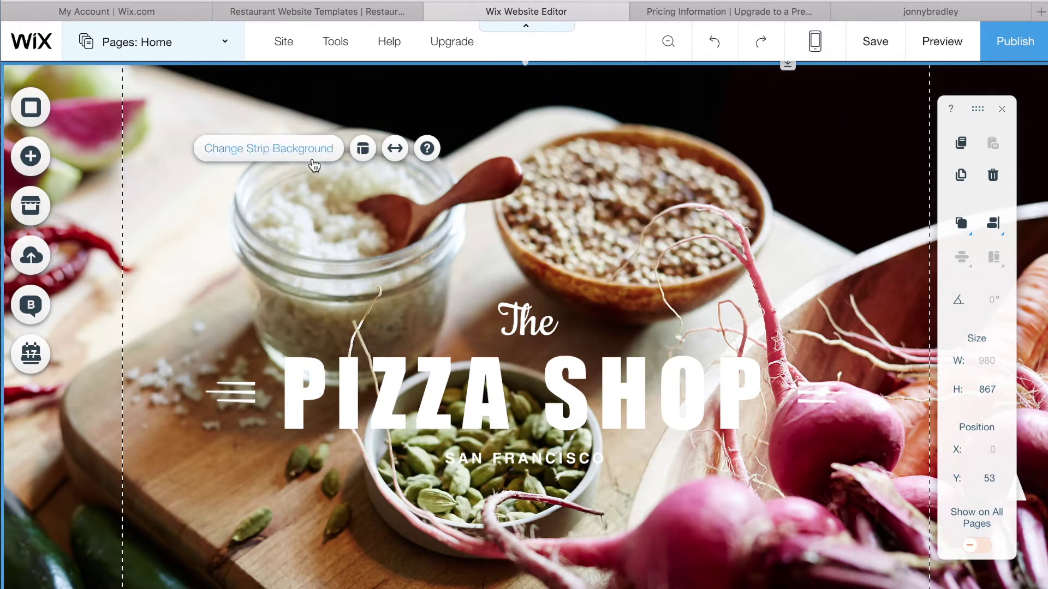
left_click(327, 157)
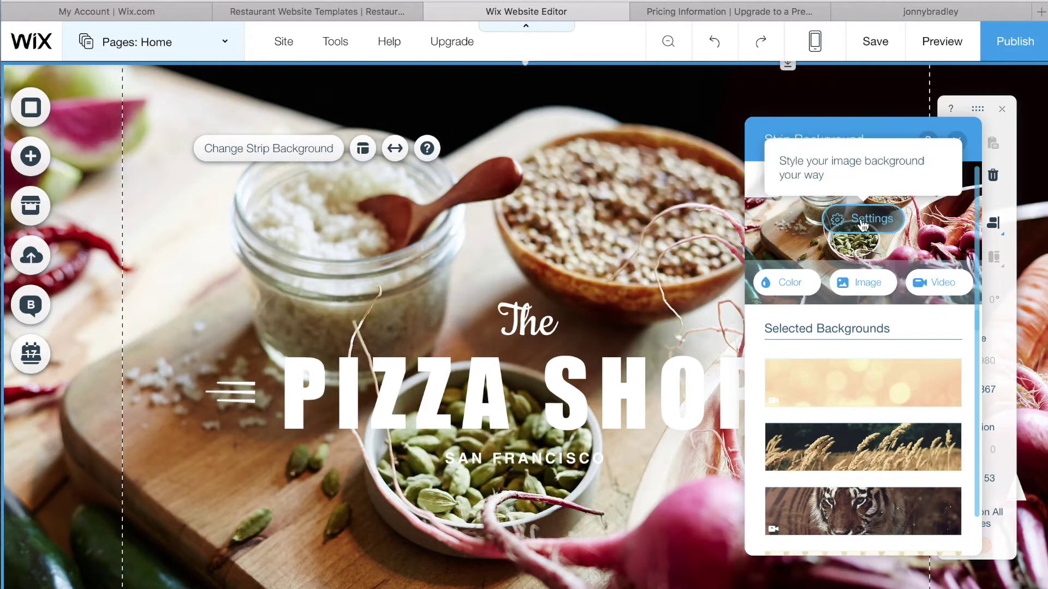
left_click(491, 319)
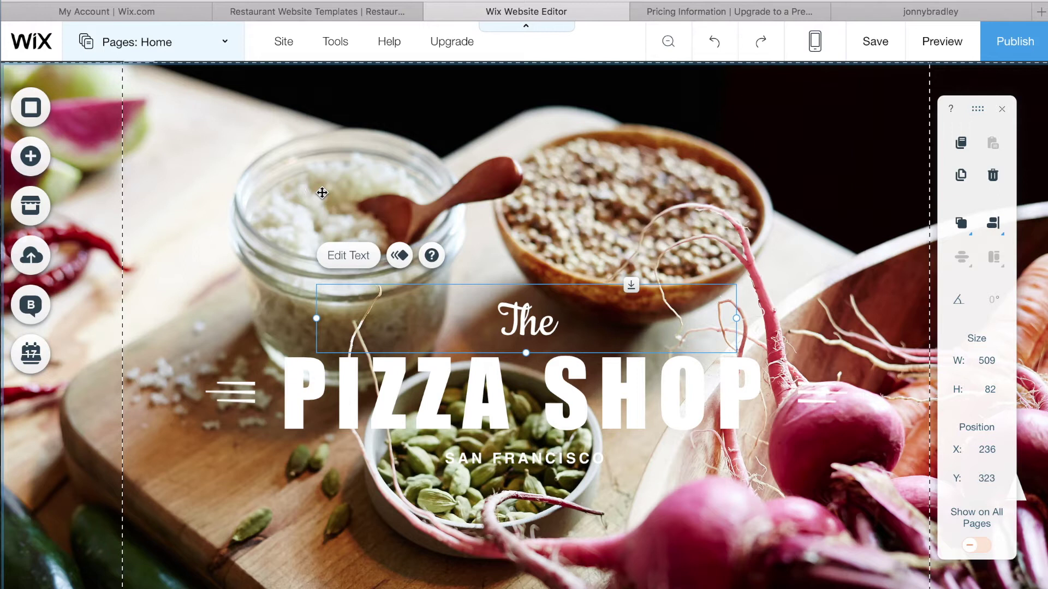
left_click(318, 188)
left_click(322, 167)
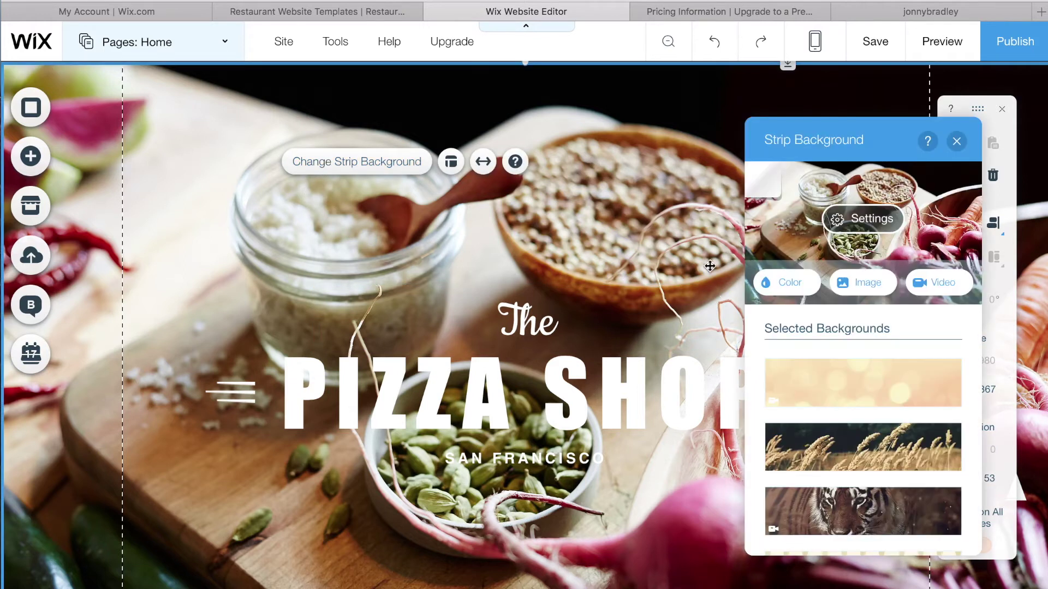
left_click(862, 232)
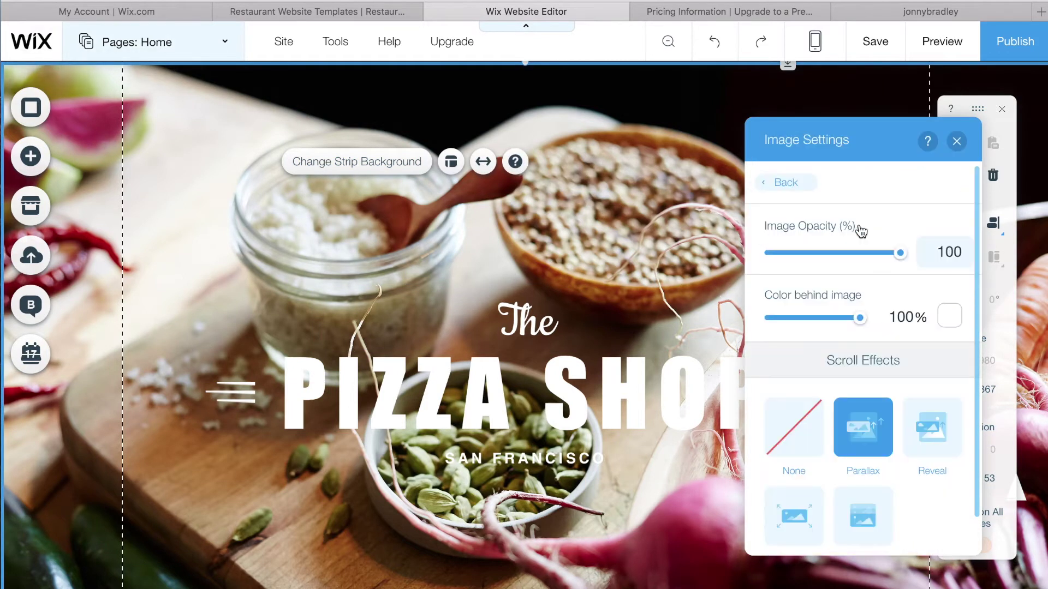
Darken the strip background by setting the colour behind the image to near-black and the image opacity to 70%
left_click(949, 318)
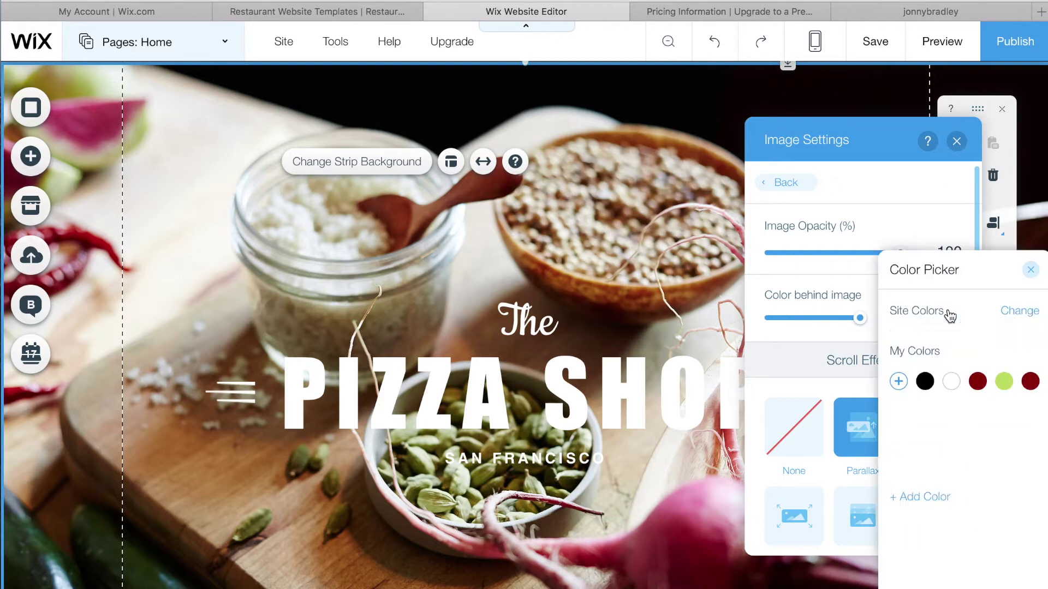
left_click(896, 417)
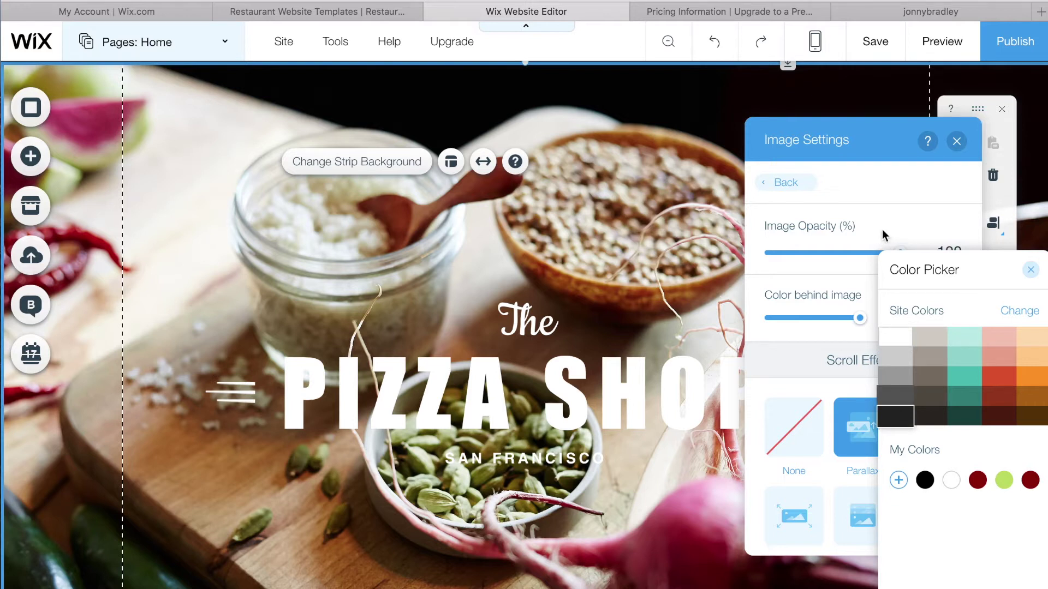
left_click(895, 252)
left_click_drag(895, 252, 861, 253)
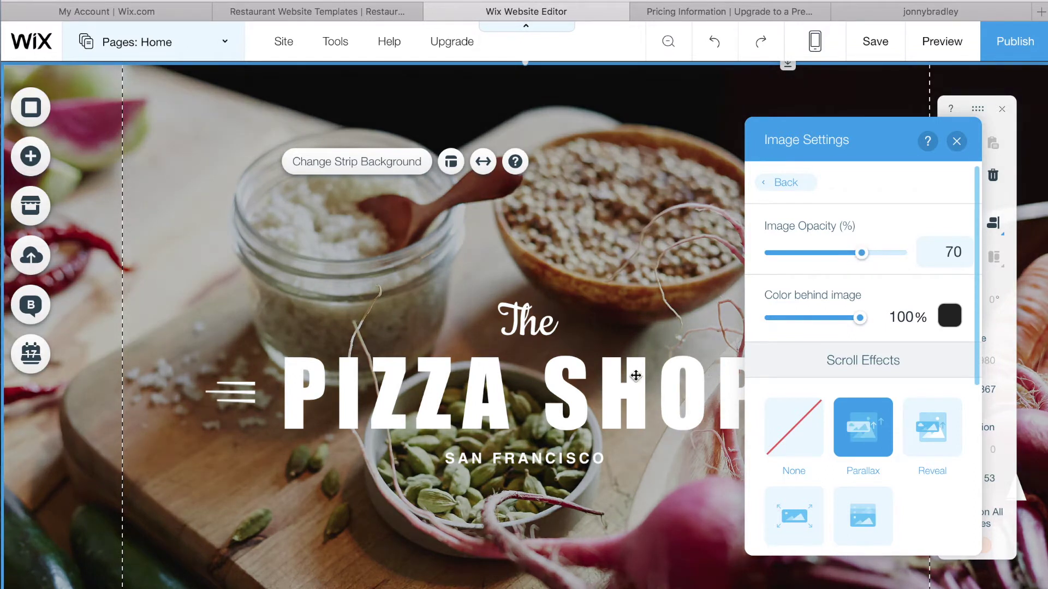
scroll(851, 382, "down", 3)
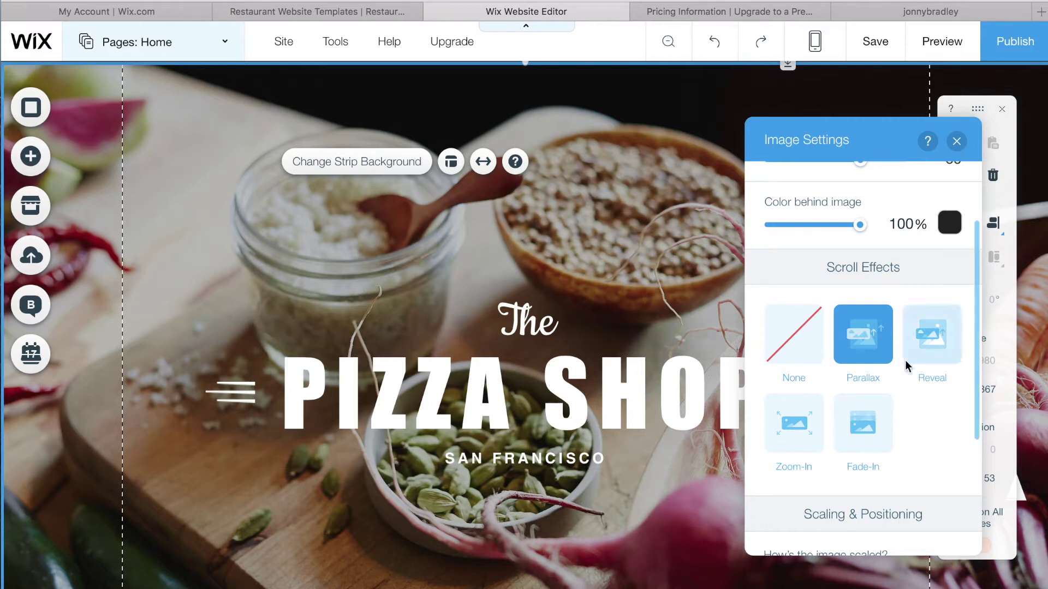
scroll(876, 420, "down", 2)
scroll(881, 413, "down", 4)
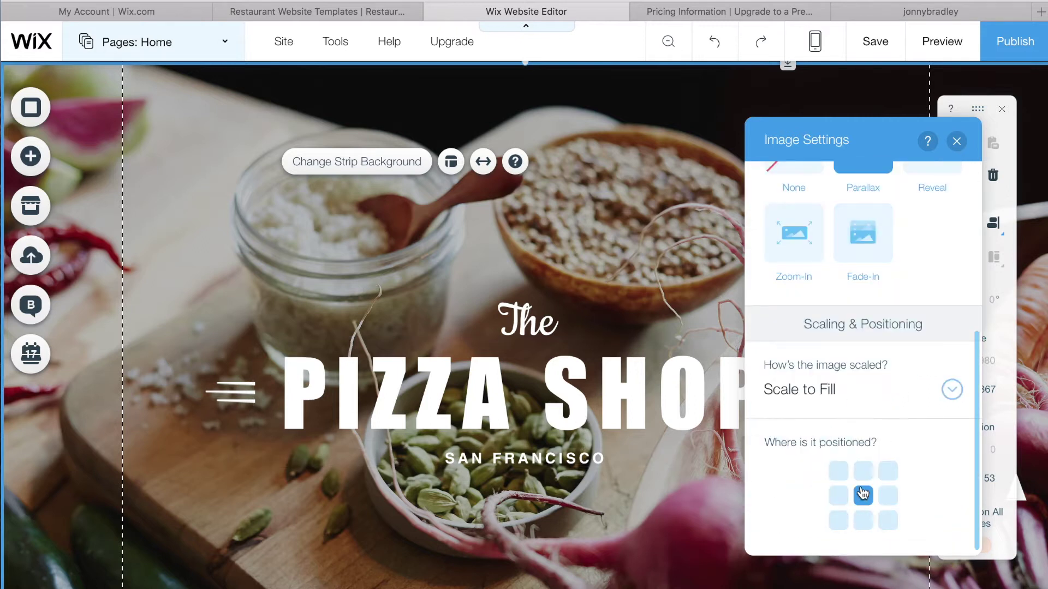
left_click(956, 143)
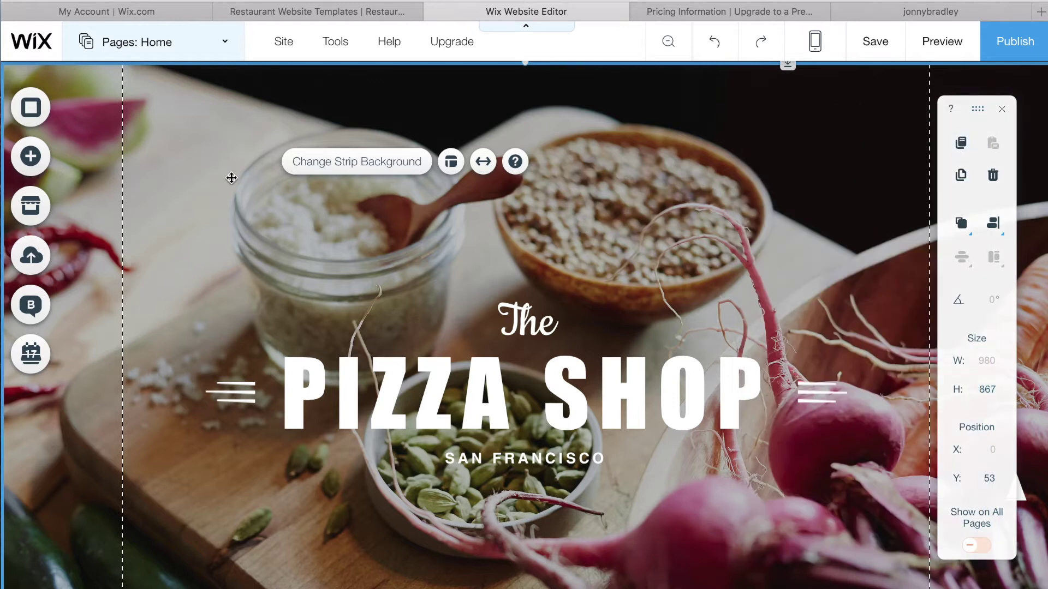
Replace the word "The" above the Pizza Shop heading with "Jonny's"
left_click(536, 312)
double_click(541, 315)
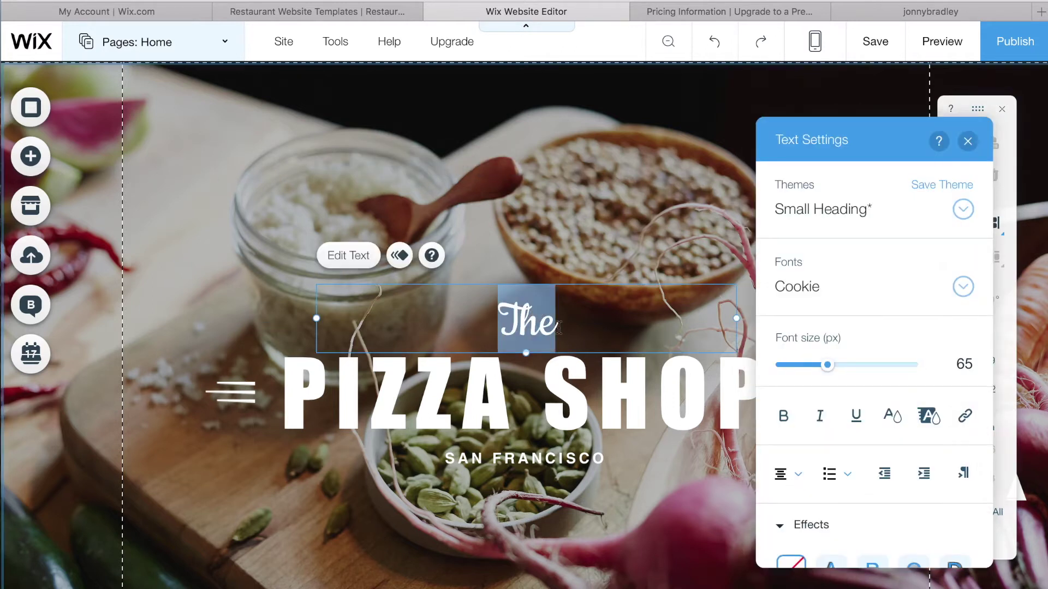
type("Jonny's")
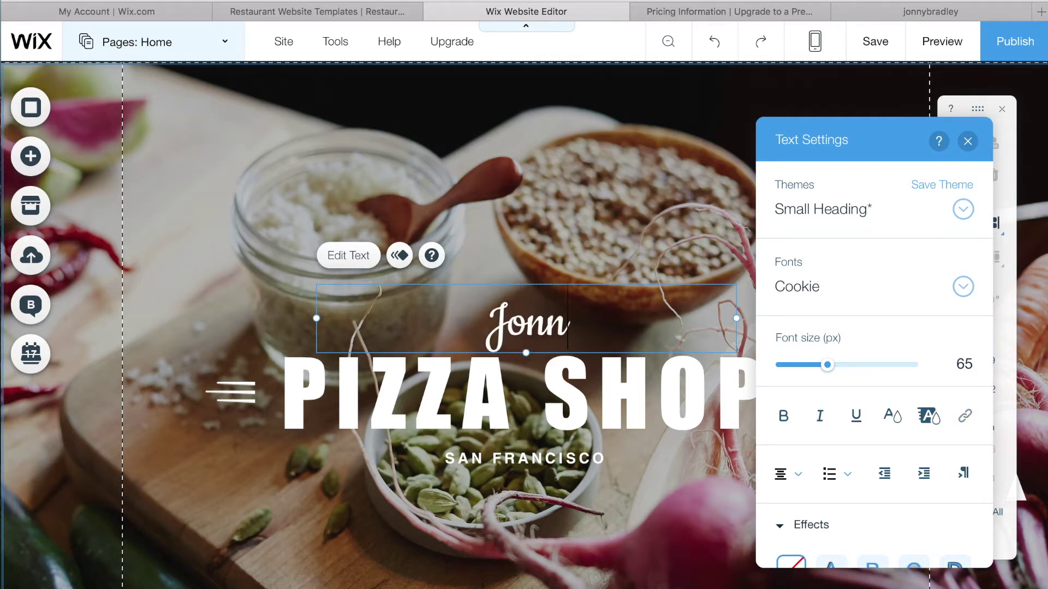
Replace the PIZZA SHOP heading text with "VEGGY JOINT"
left_click(561, 392)
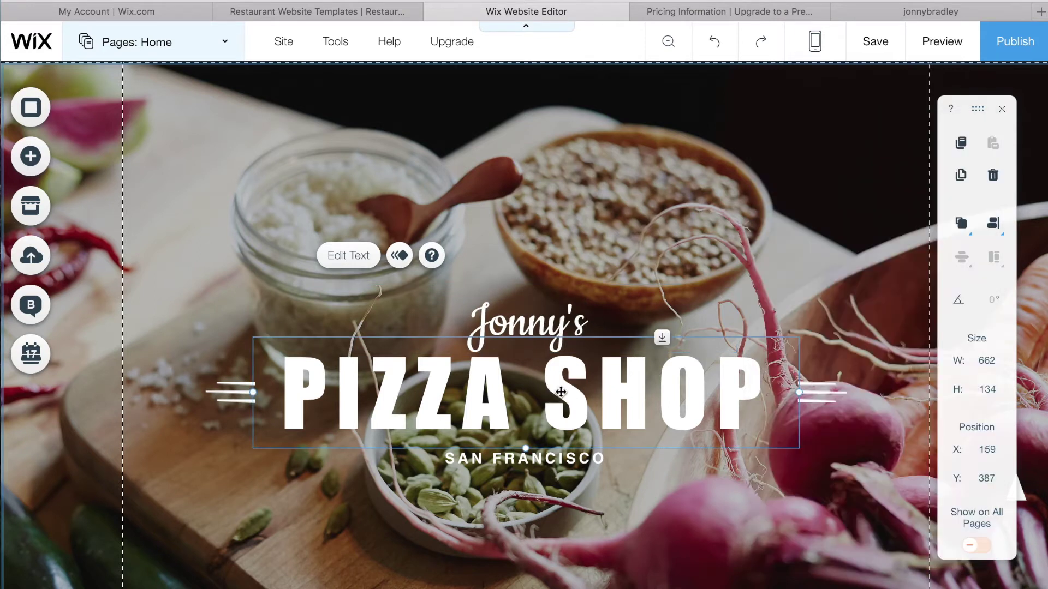
double_click(508, 396)
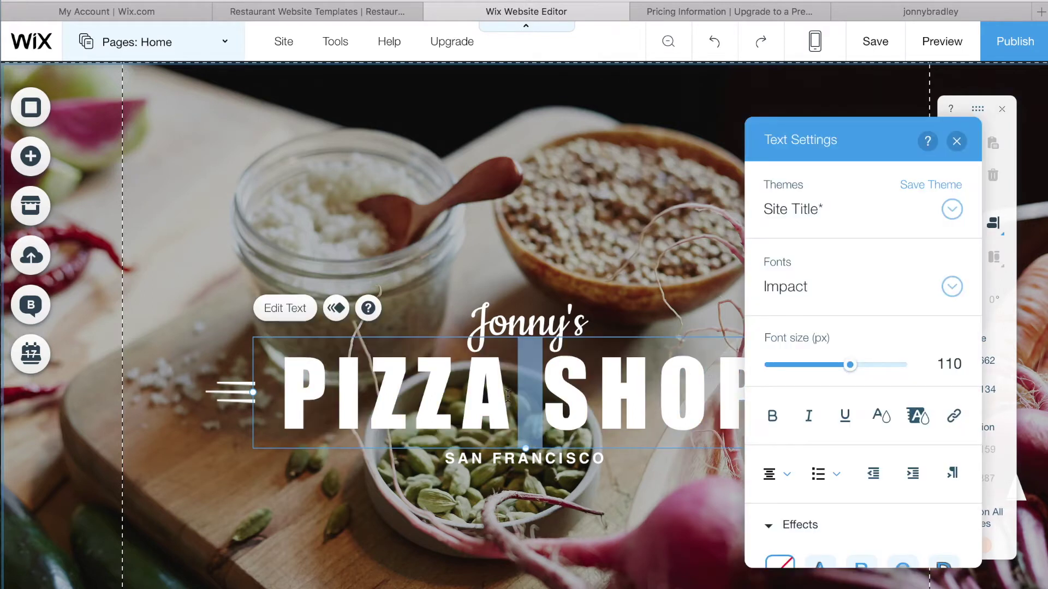
key("BackSpace")
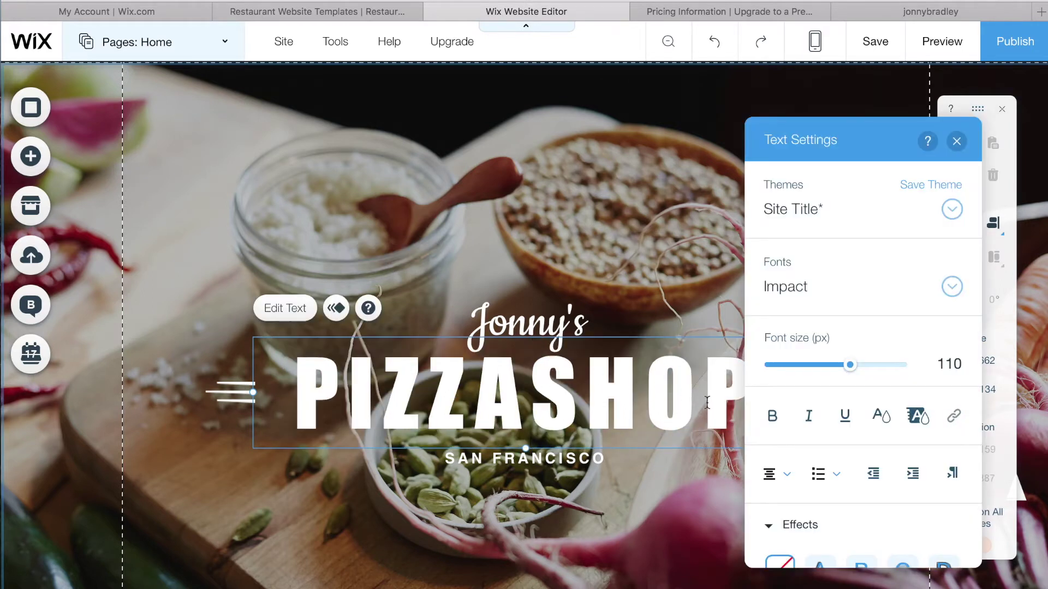
left_click_drag(713, 404, 259, 400)
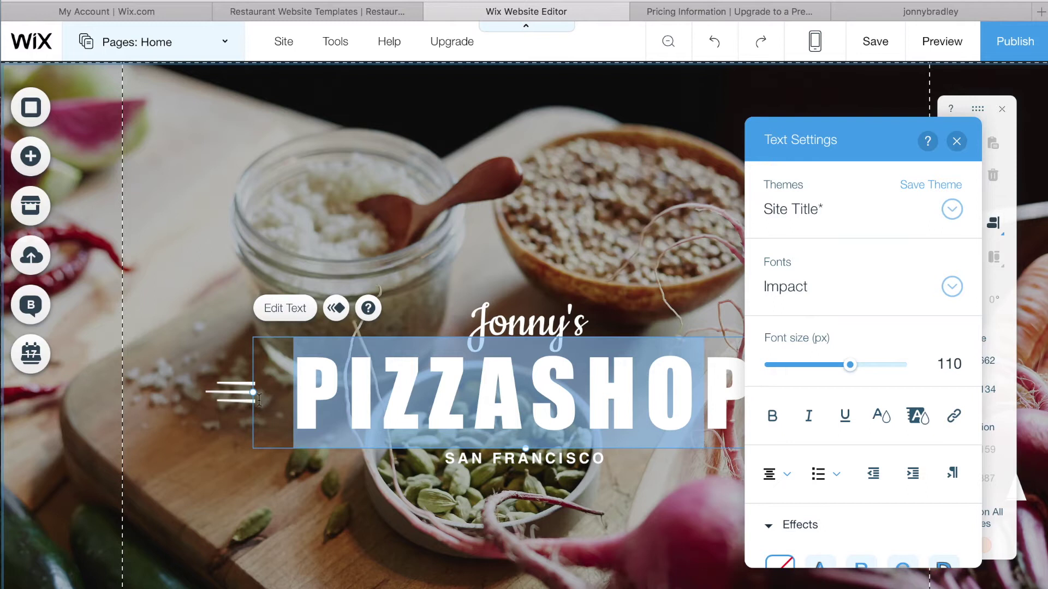
type("VEGGYP")
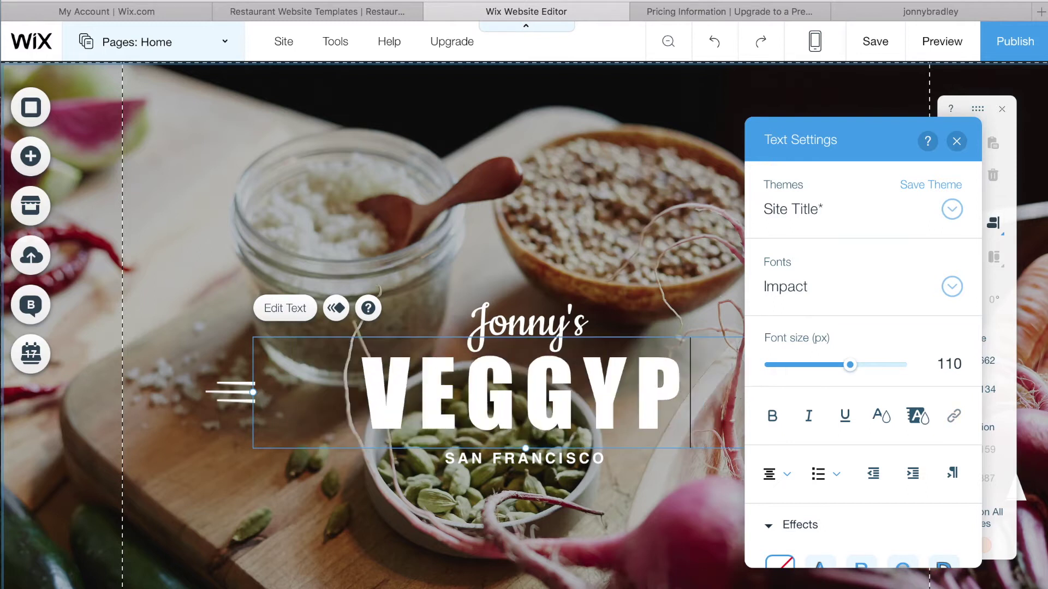
key("Delete")
type("JOINT")
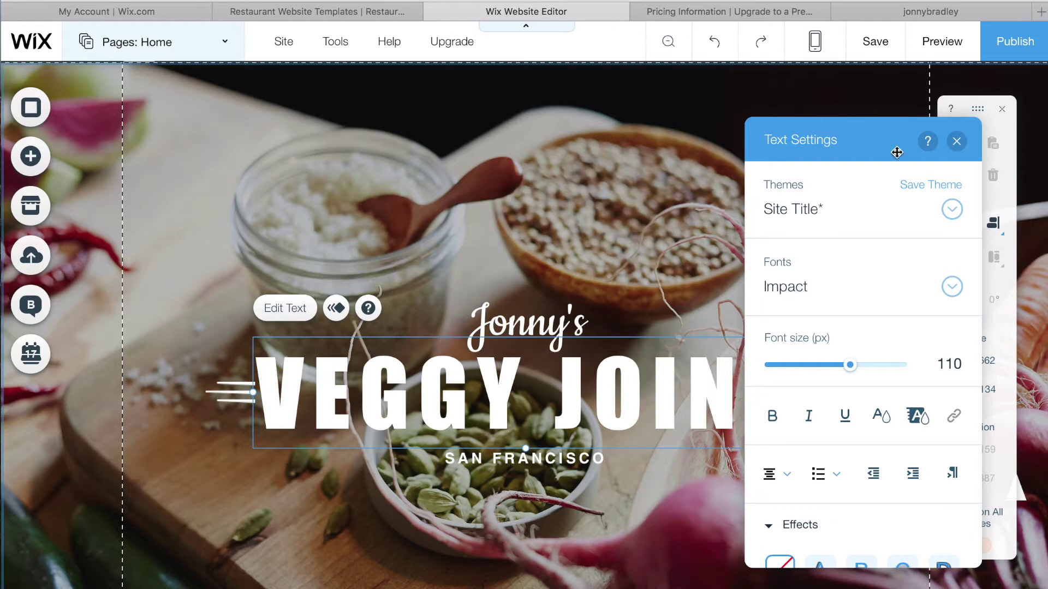
mouse_move(866, 140)
left_mouse_down()
mouse_move(961, 140)
mouse_move(879, 128)
left_mouse_up()
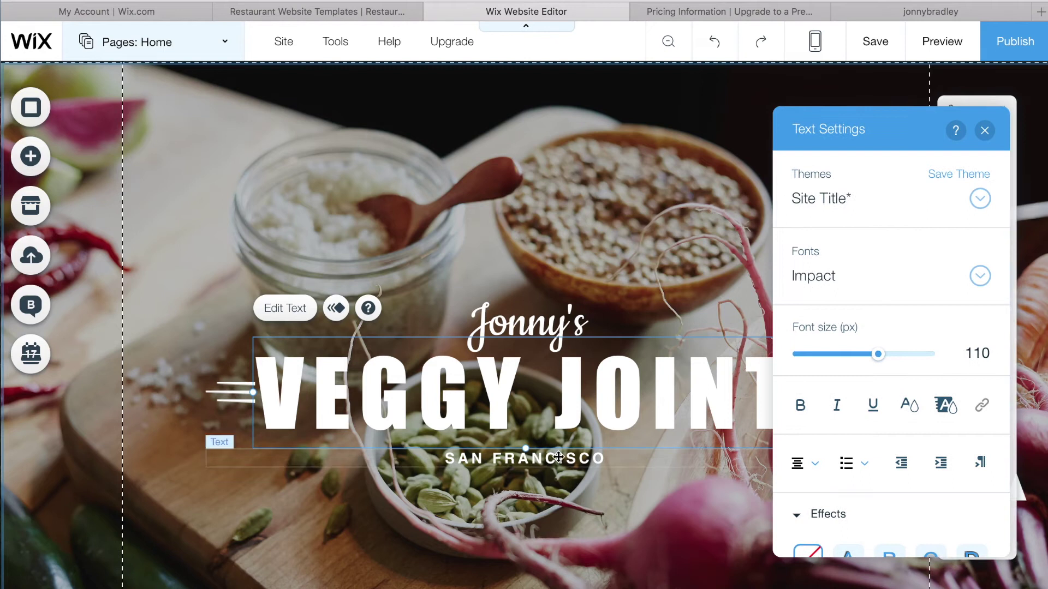
Change the city line beneath the main heading from SAN FRANCISCO to "LONDON"
left_click(625, 460)
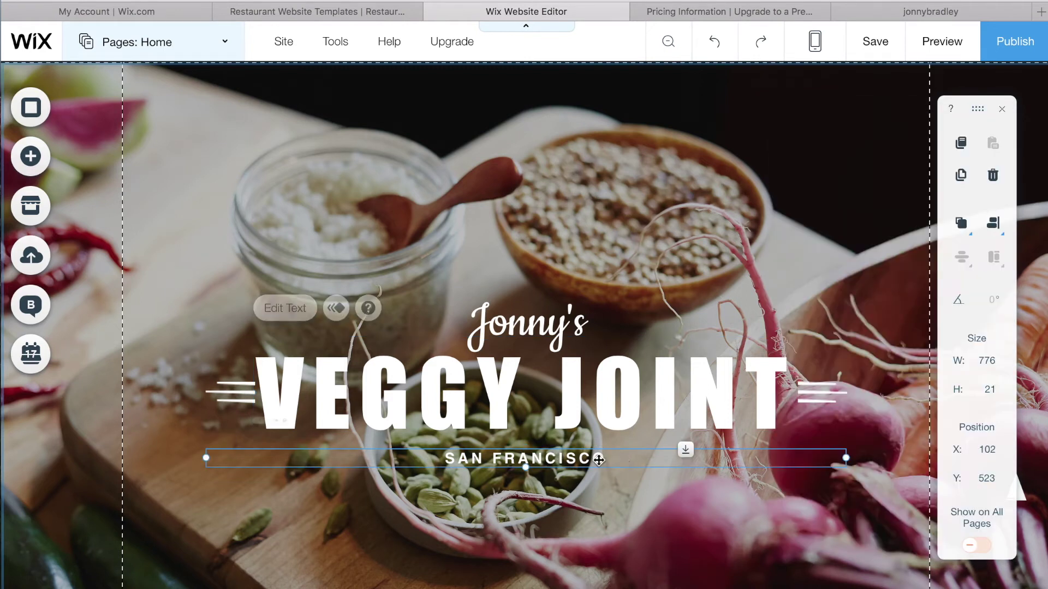
double_click(598, 460)
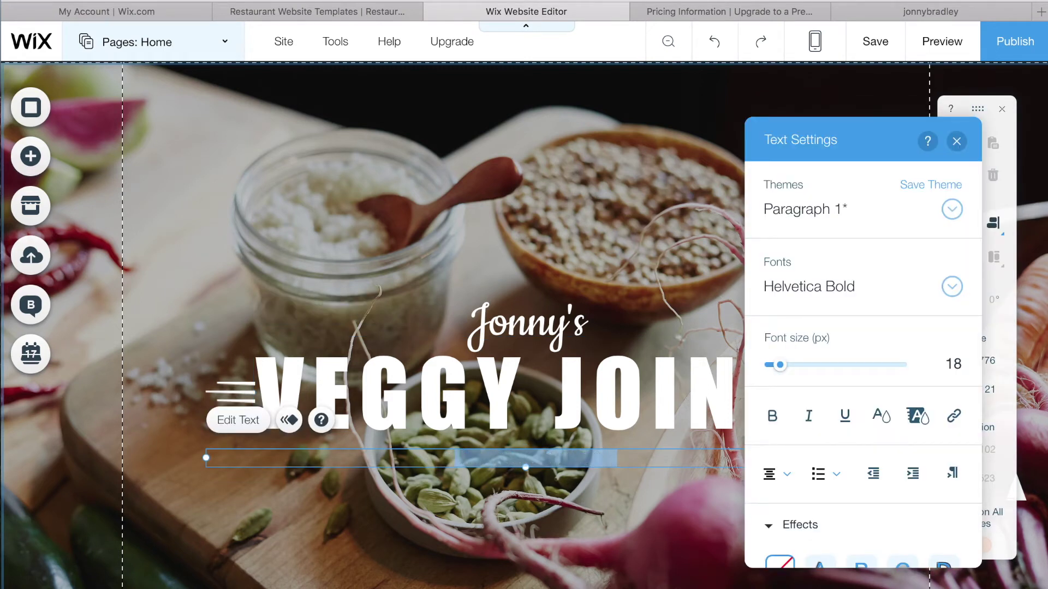
type("LONDON")
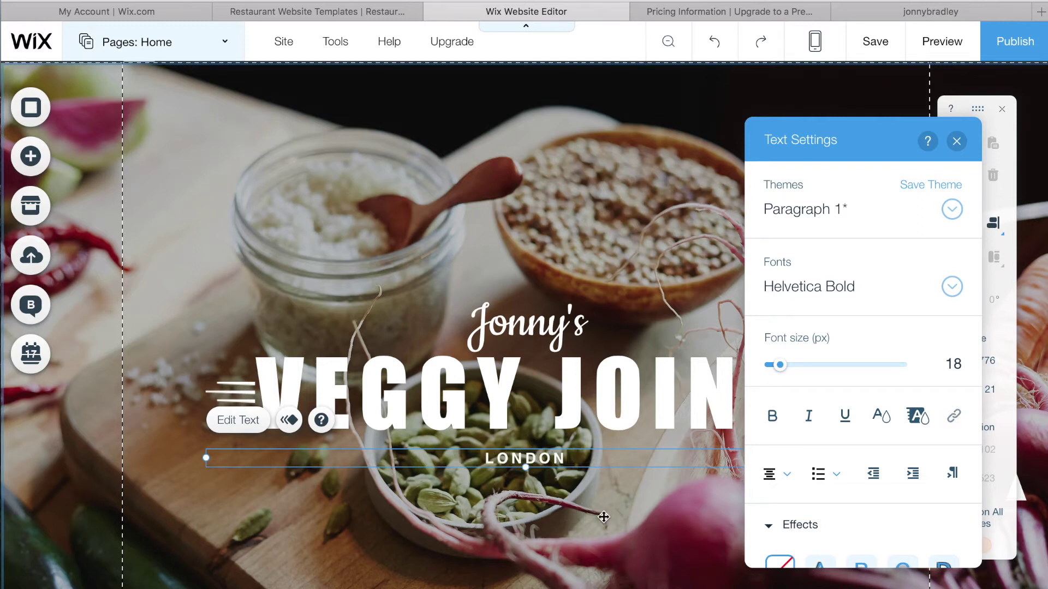
left_click(624, 490)
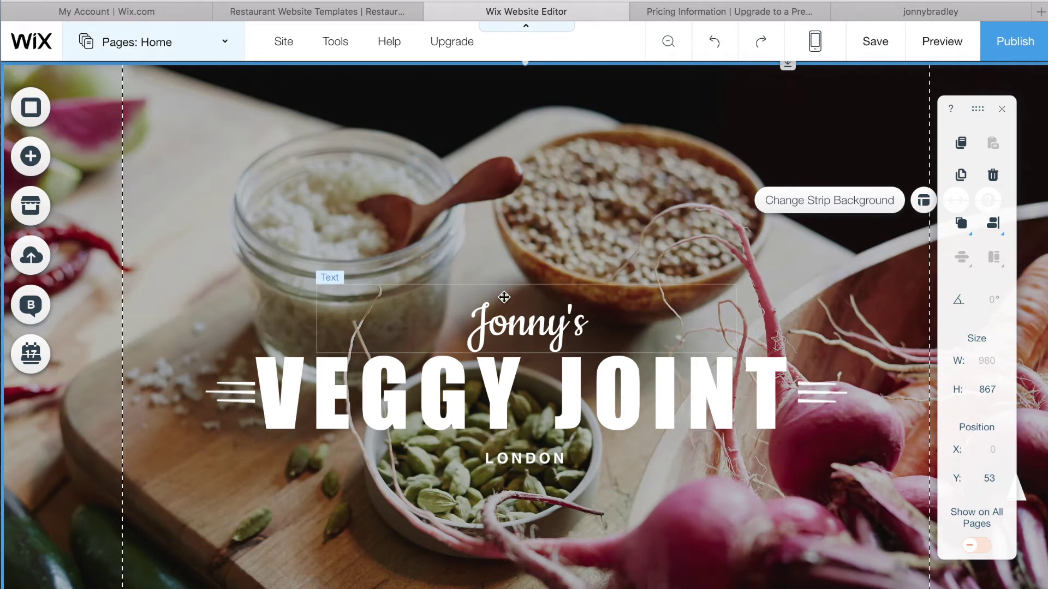
Look over the types of elements that can be added to the page
scroll(503, 297, "up", 2)
scroll(503, 297, "up", 1)
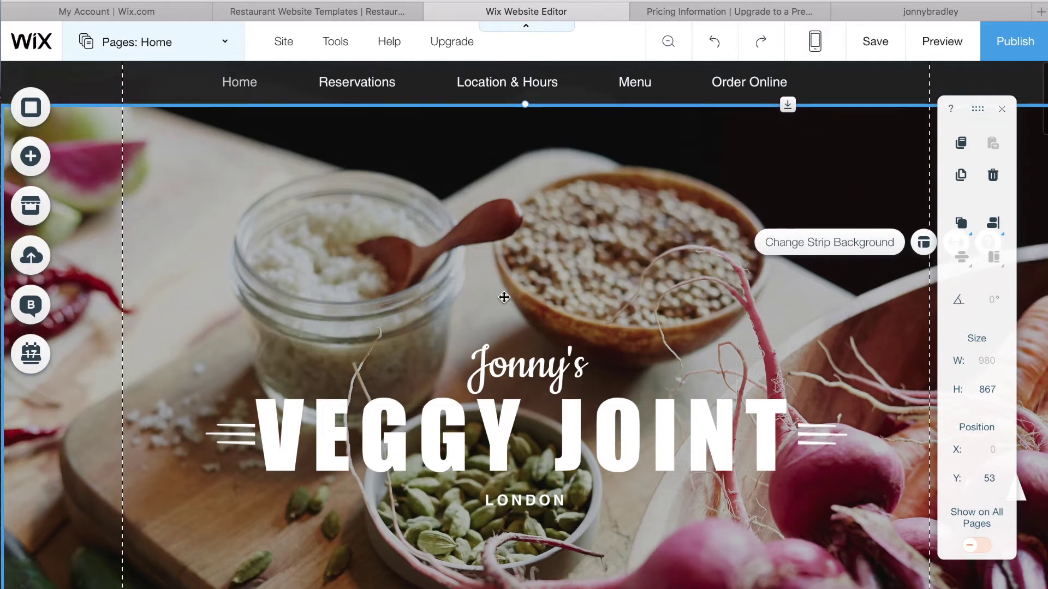
left_click(31, 159)
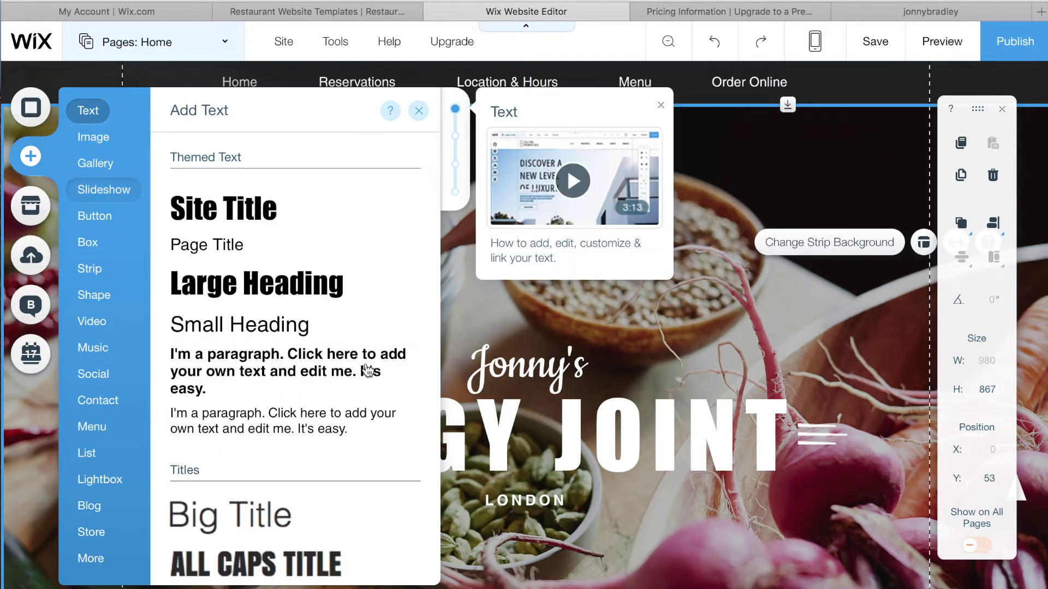
left_click(30, 157)
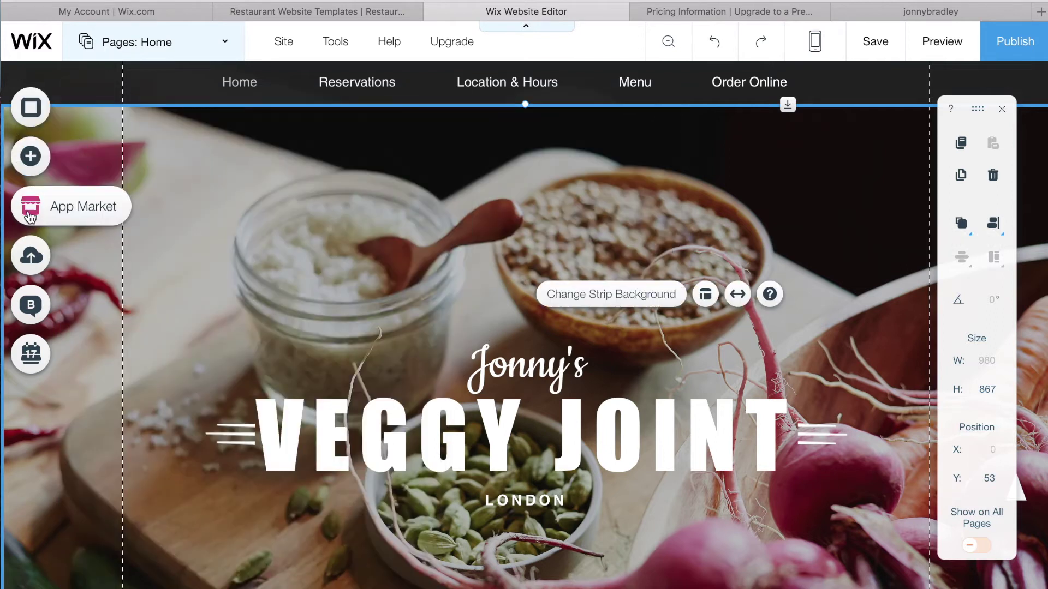
Browse the featured apps and the app categories in the Wix App Market
left_click(47, 215)
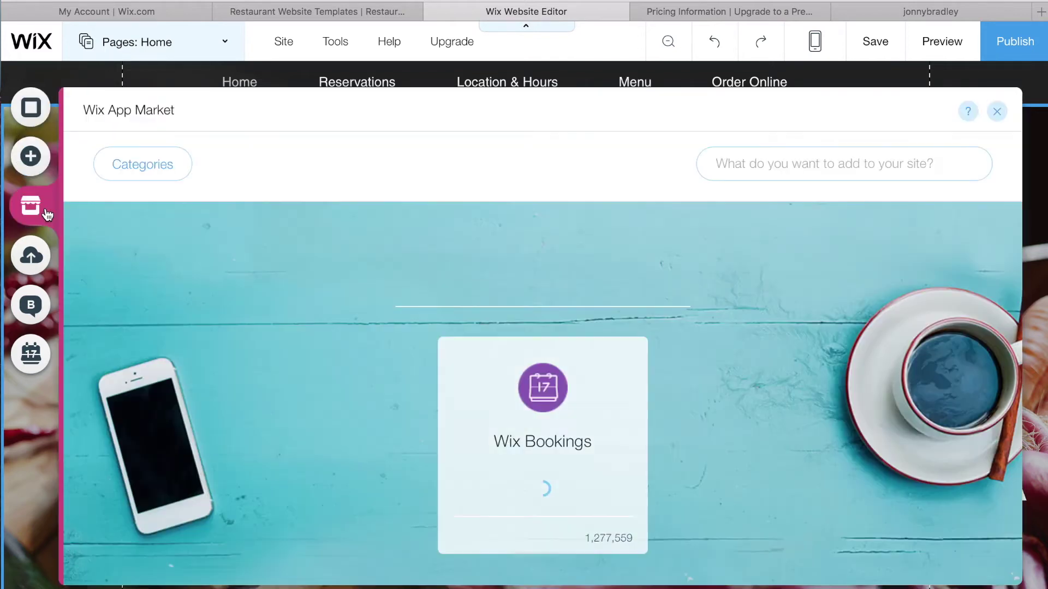
scroll(528, 267, "down", 2)
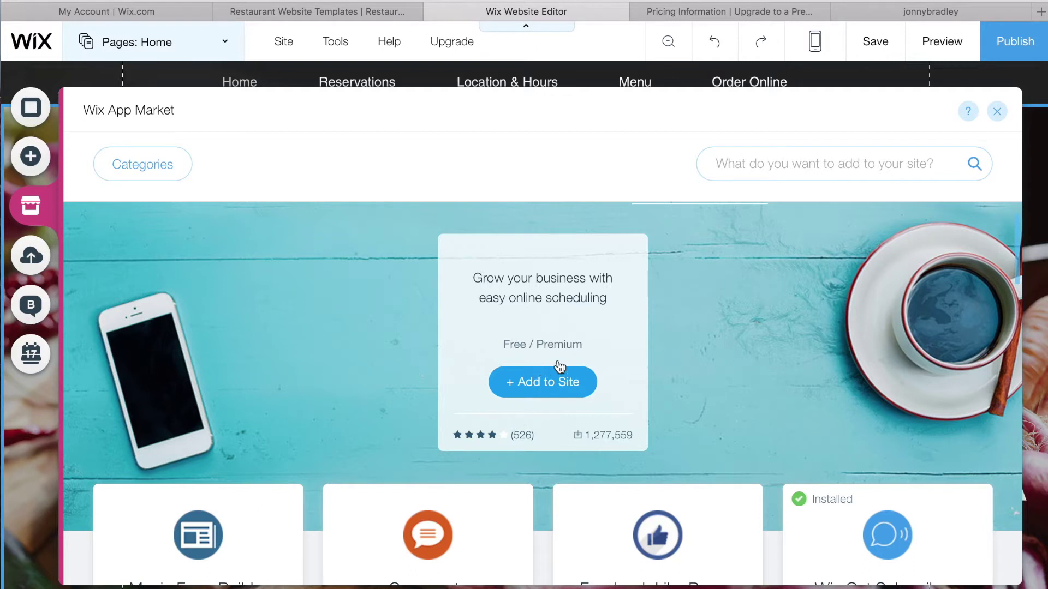
scroll(551, 371, "down", 3)
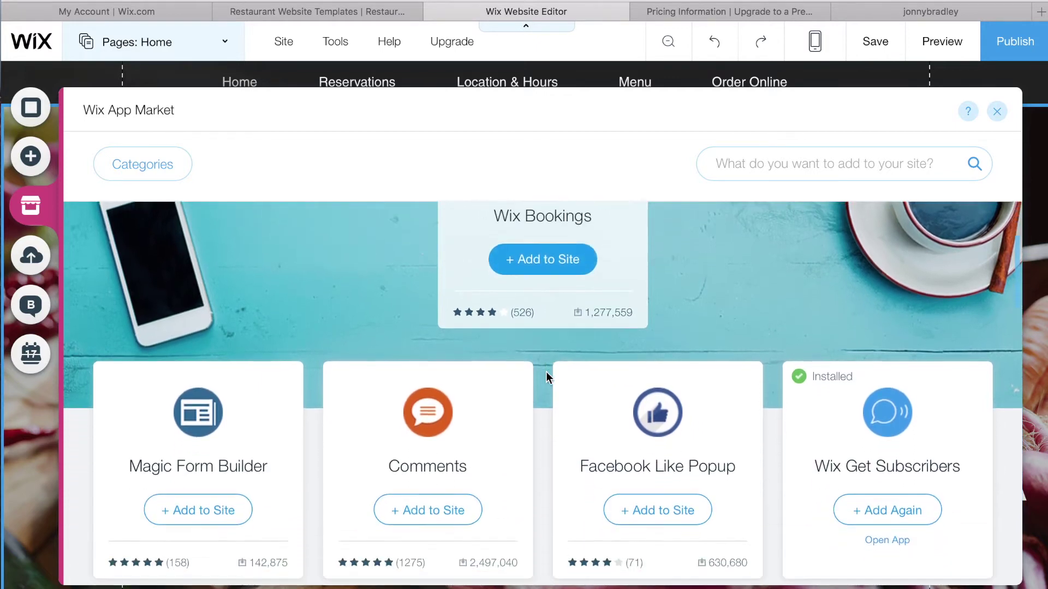
scroll(546, 372, "down", 1)
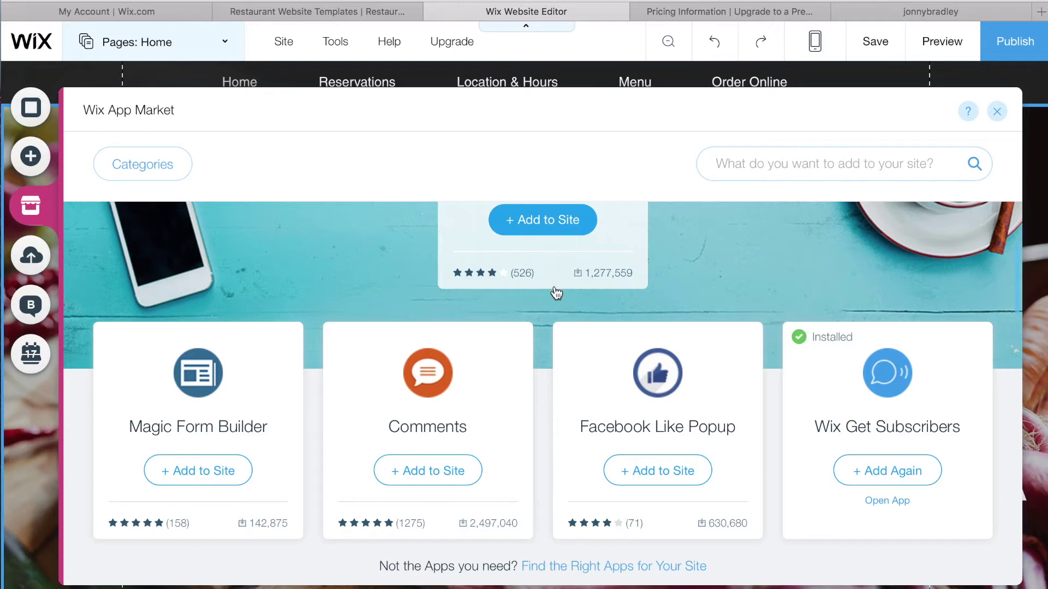
scroll(508, 290, "down", 3)
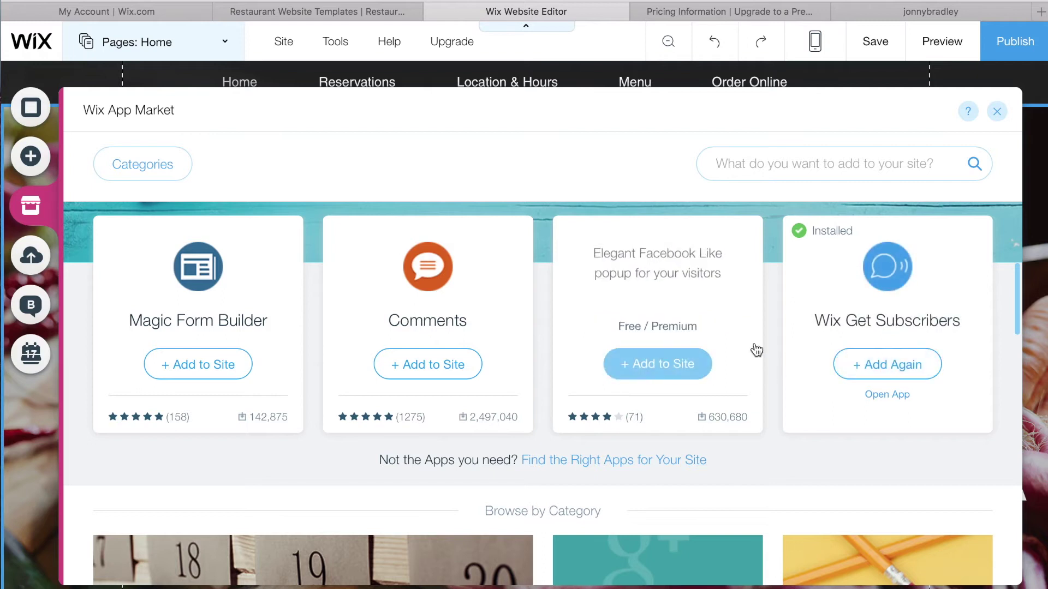
scroll(755, 351, "down", 7)
scroll(755, 351, "down", 8)
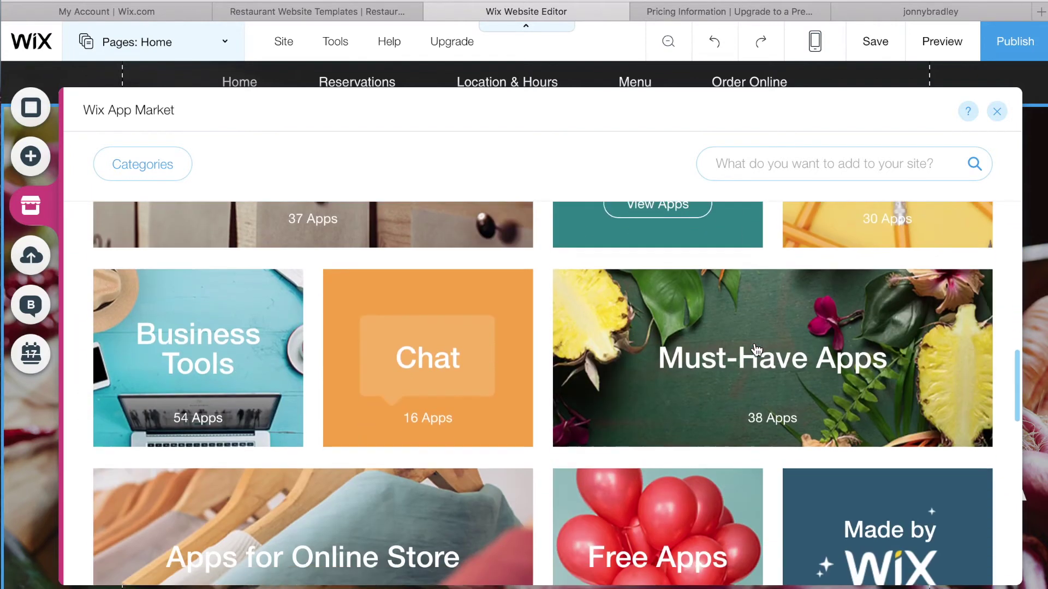
scroll(755, 351, "down", 7)
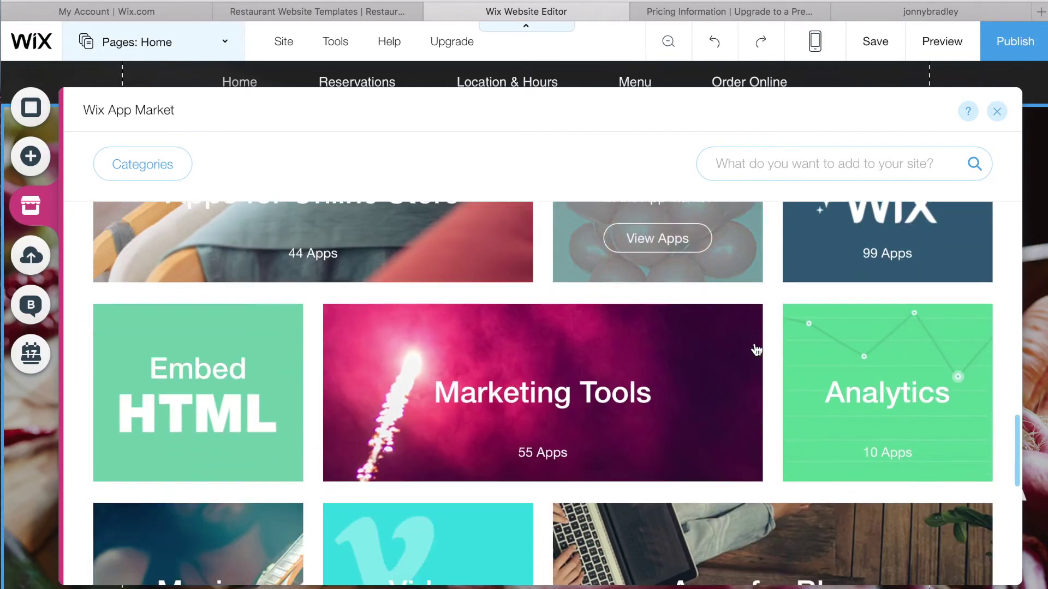
scroll(755, 351, "down", 8)
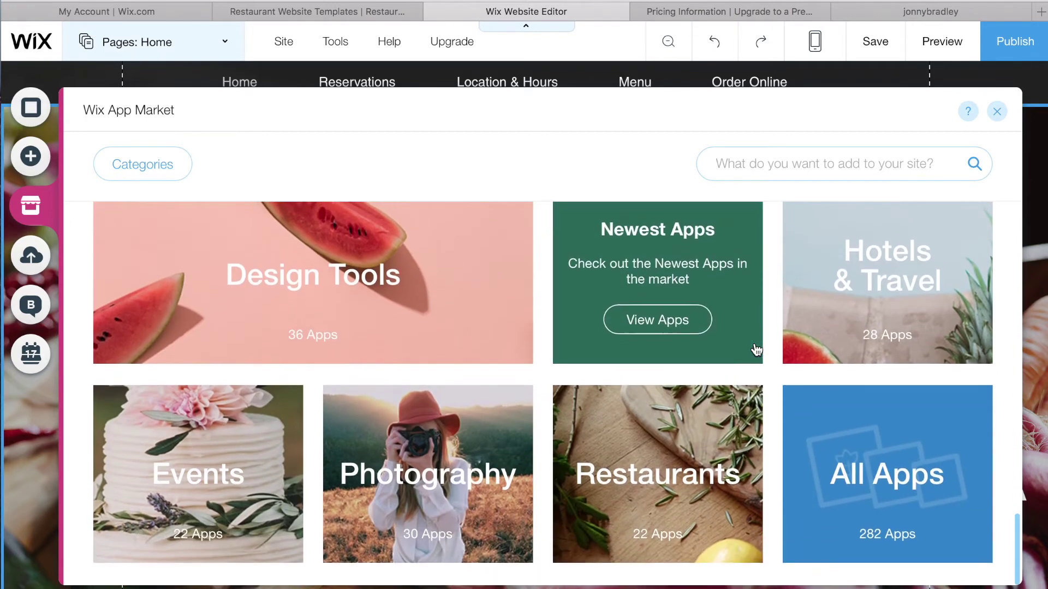
Review the apps offered in the App Market's Restaurants category and close the market
mouse_move(700, 500)
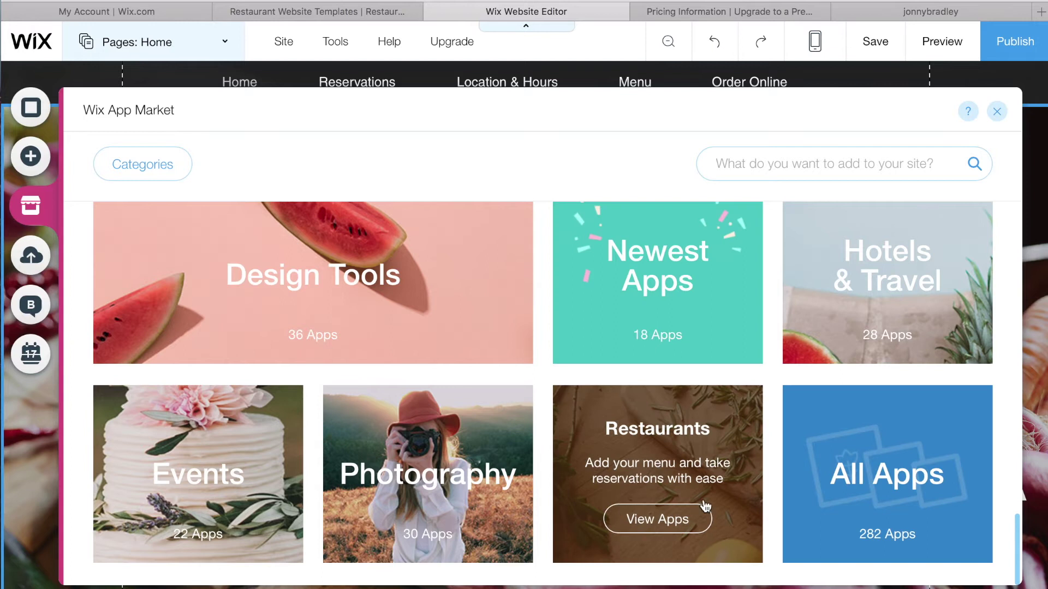
left_click(662, 518)
scroll(657, 516, "down", 2)
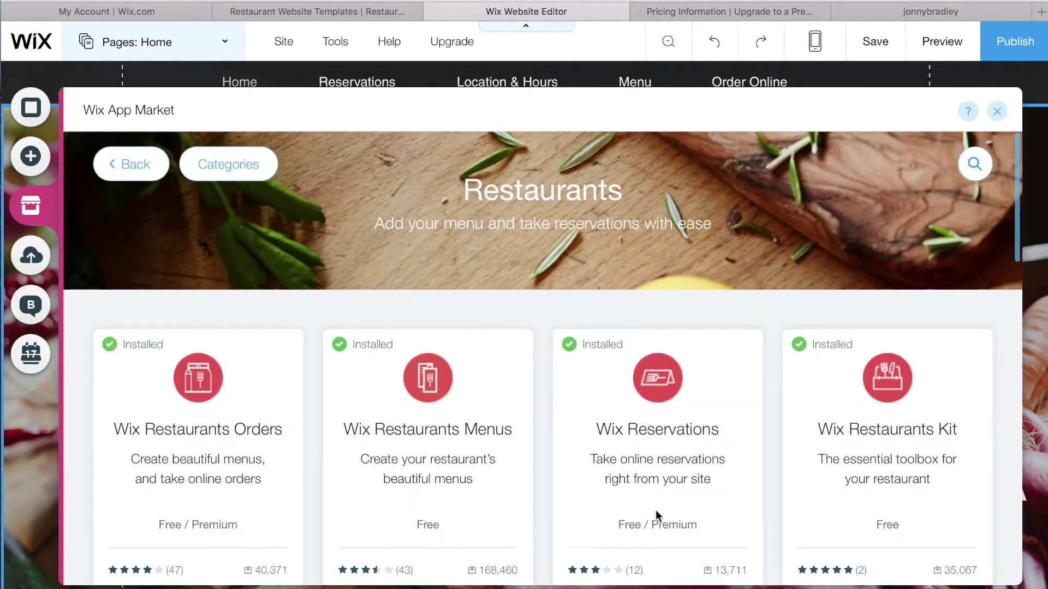
mouse_move(416, 400)
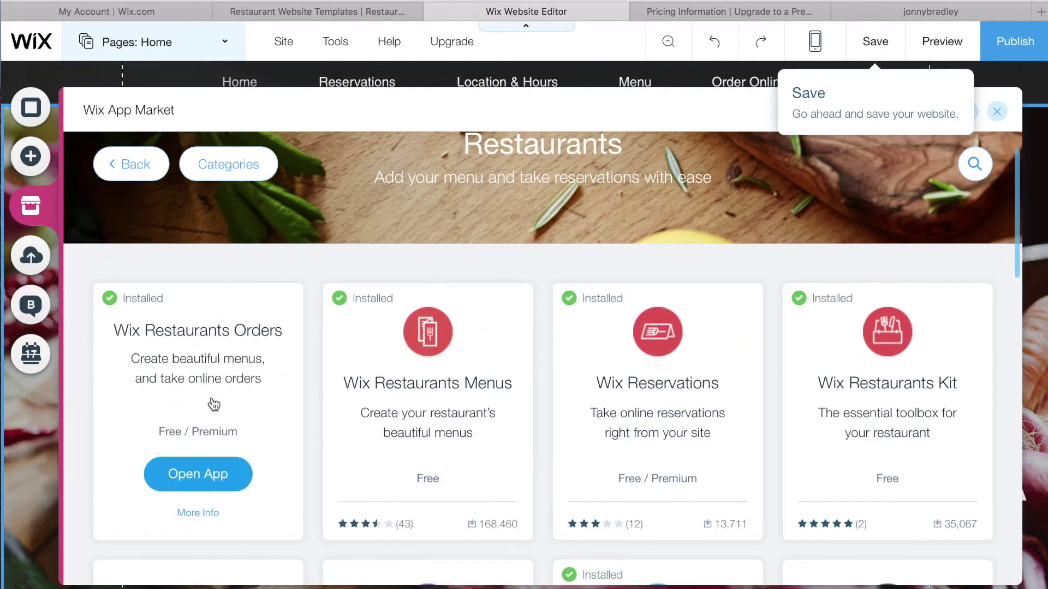
mouse_move(668, 470)
scroll(671, 426, "down", 3)
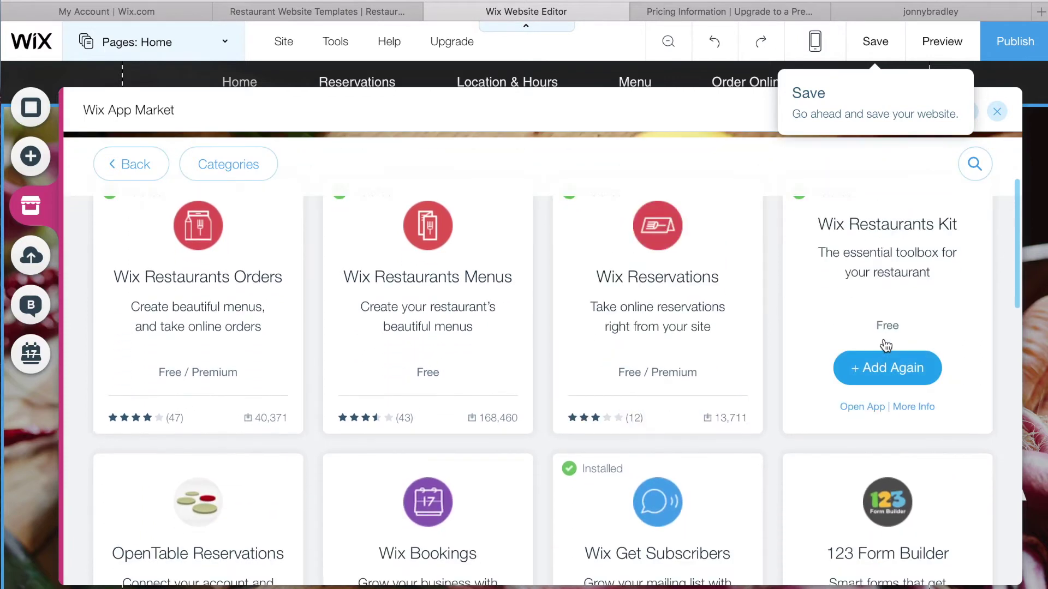
scroll(873, 349, "down", 3)
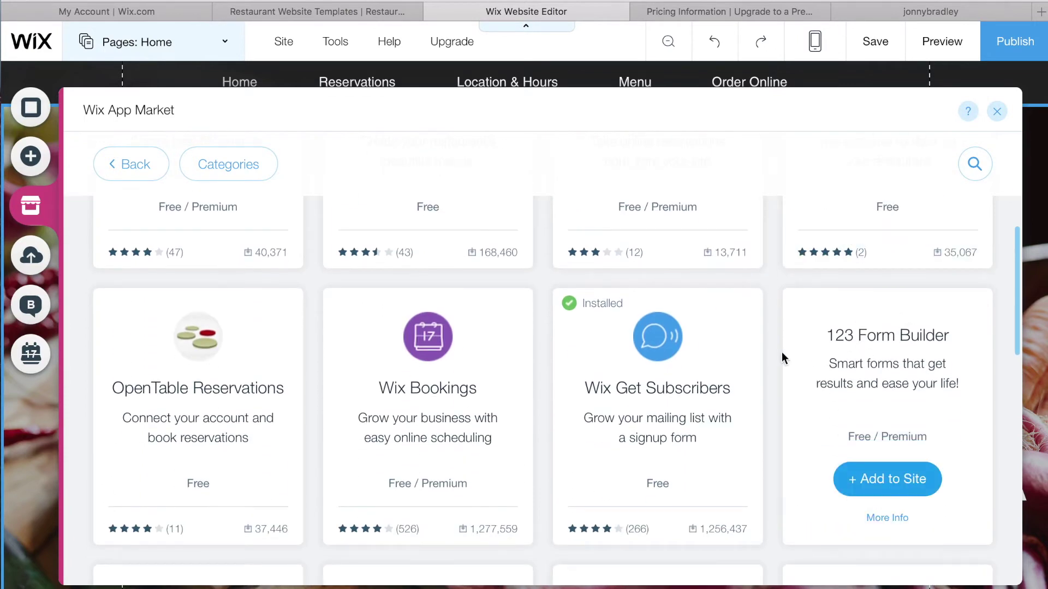
scroll(404, 404, "down", 2)
mouse_move(213, 335)
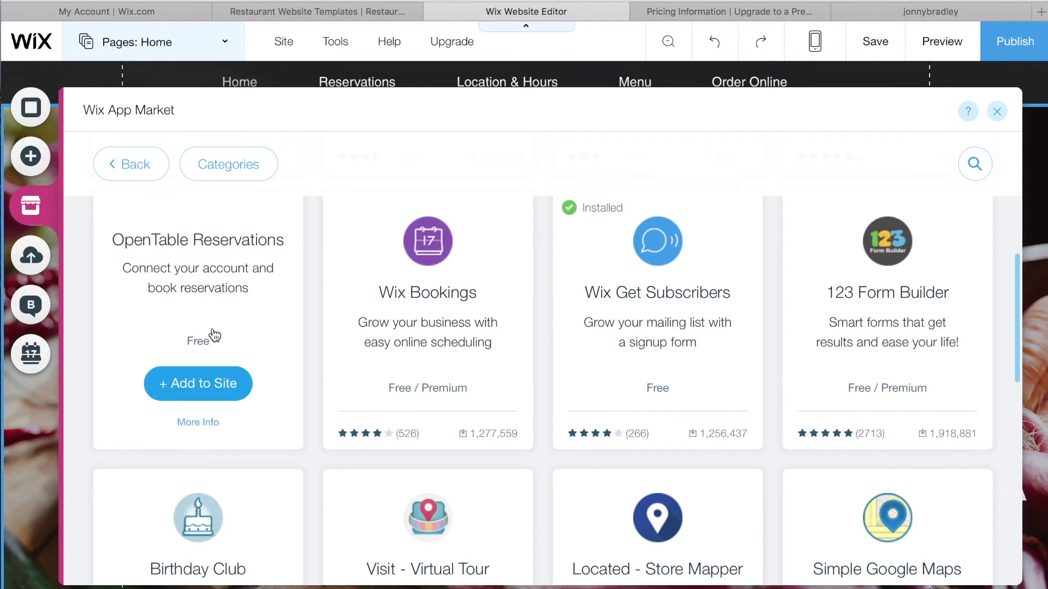
scroll(214, 335, "down", 3)
mouse_move(456, 398)
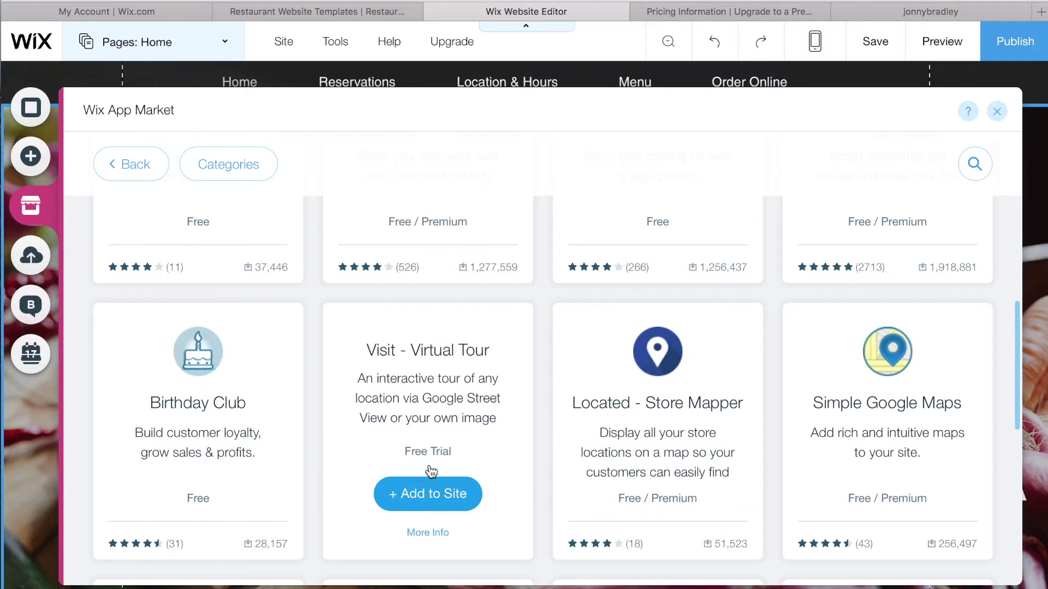
mouse_move(583, 449)
scroll(585, 451, "down", 1)
scroll(585, 450, "down", 2)
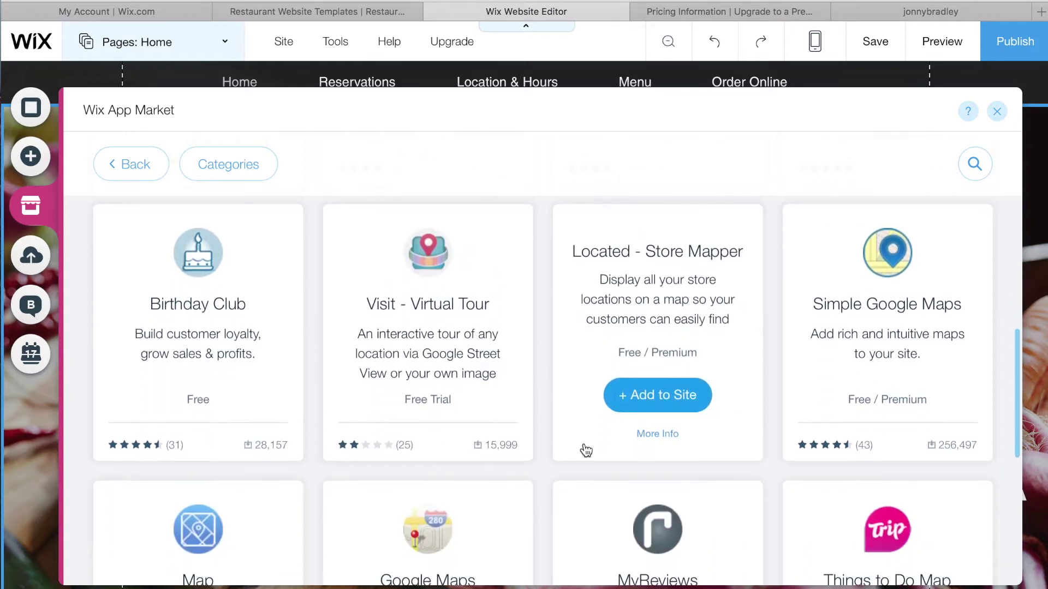
mouse_move(862, 377)
scroll(863, 378, "down", 4)
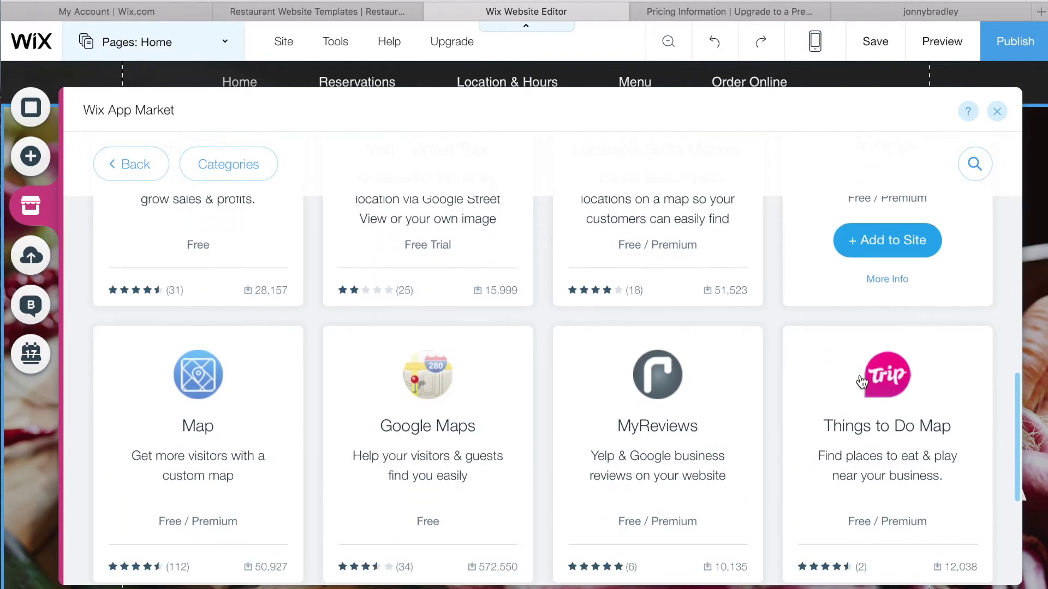
left_click(997, 116)
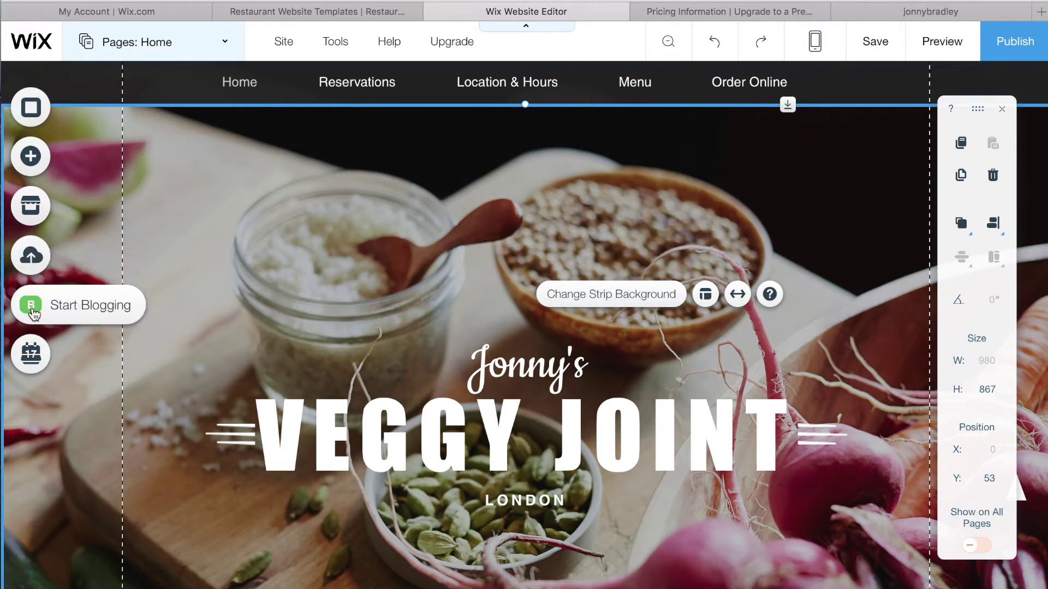
Add a Wix blog to the site and close the Blog Manager
left_click(61, 312)
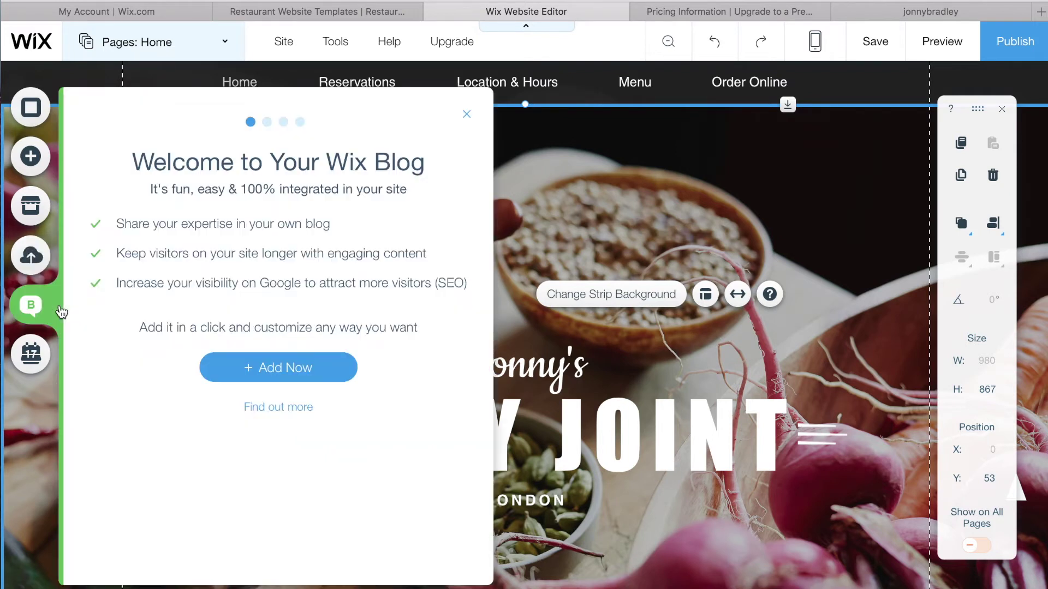
left_click(264, 516)
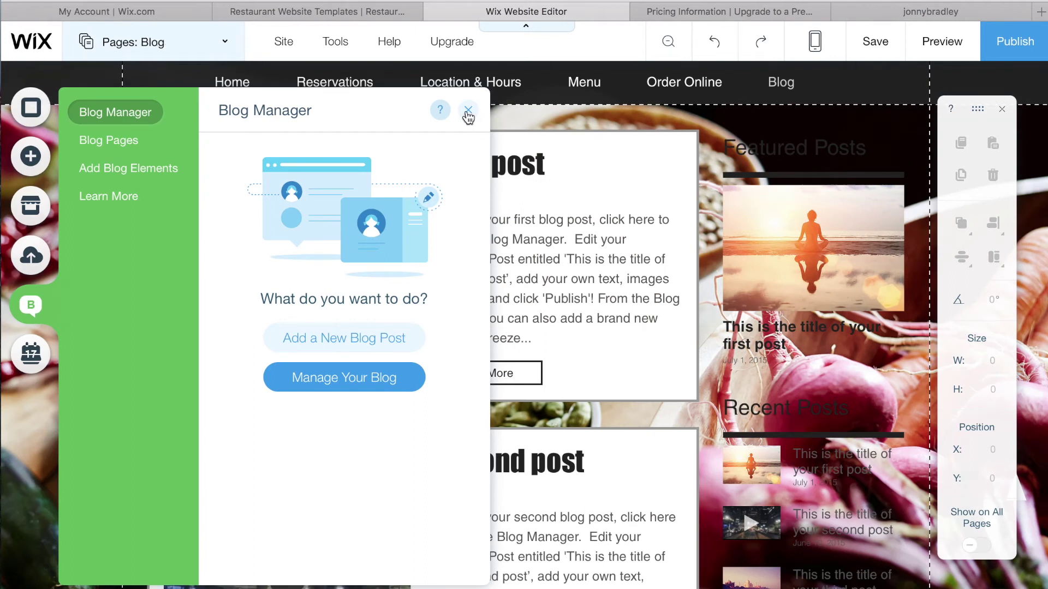
left_click(467, 115)
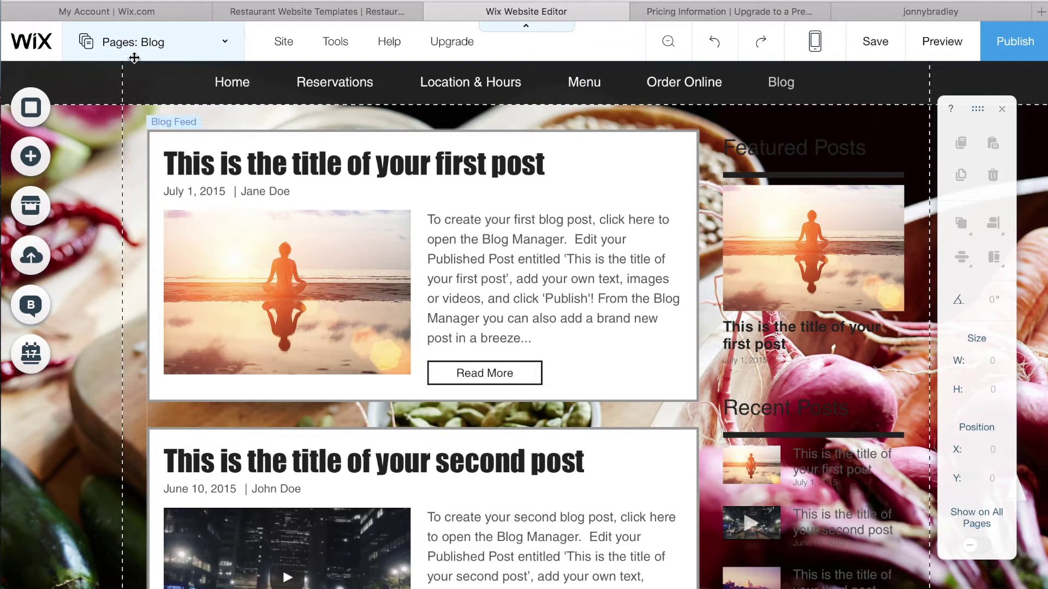
Open the site's page list and view the Home page and the Menu page
left_click(228, 45)
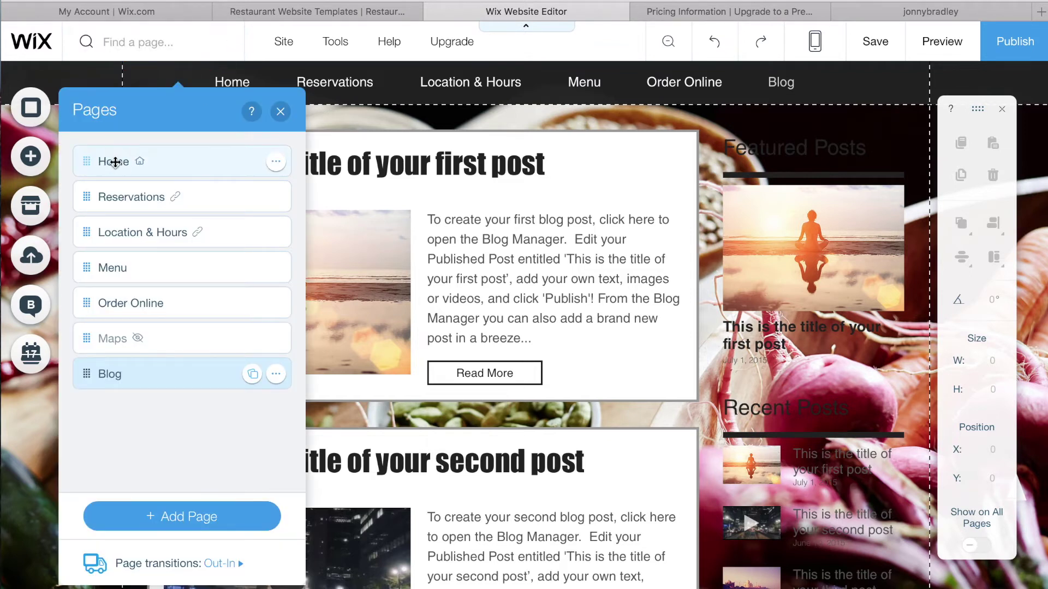
left_click(115, 162)
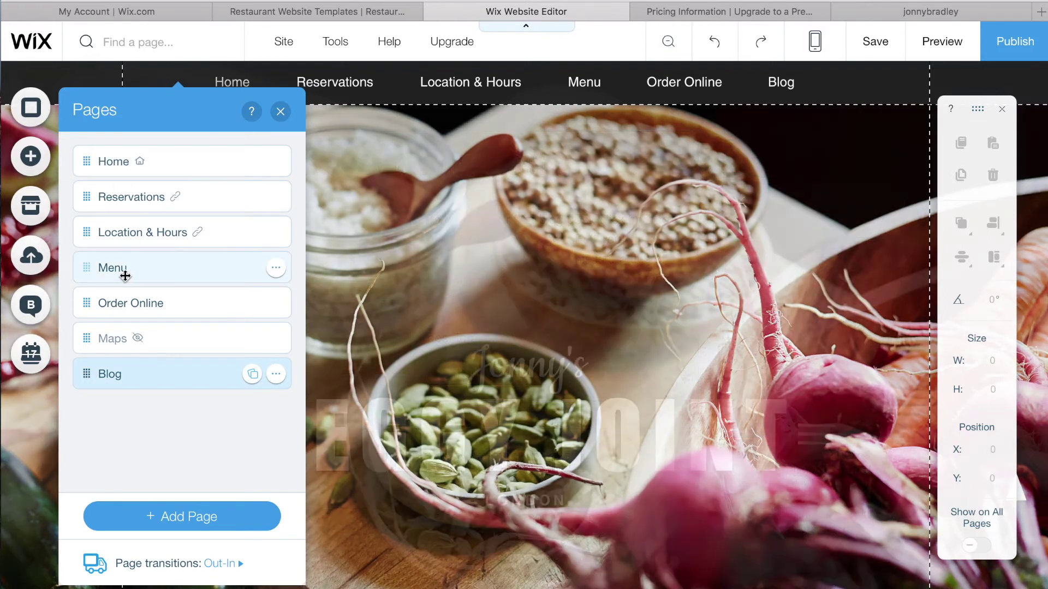
left_click(116, 271)
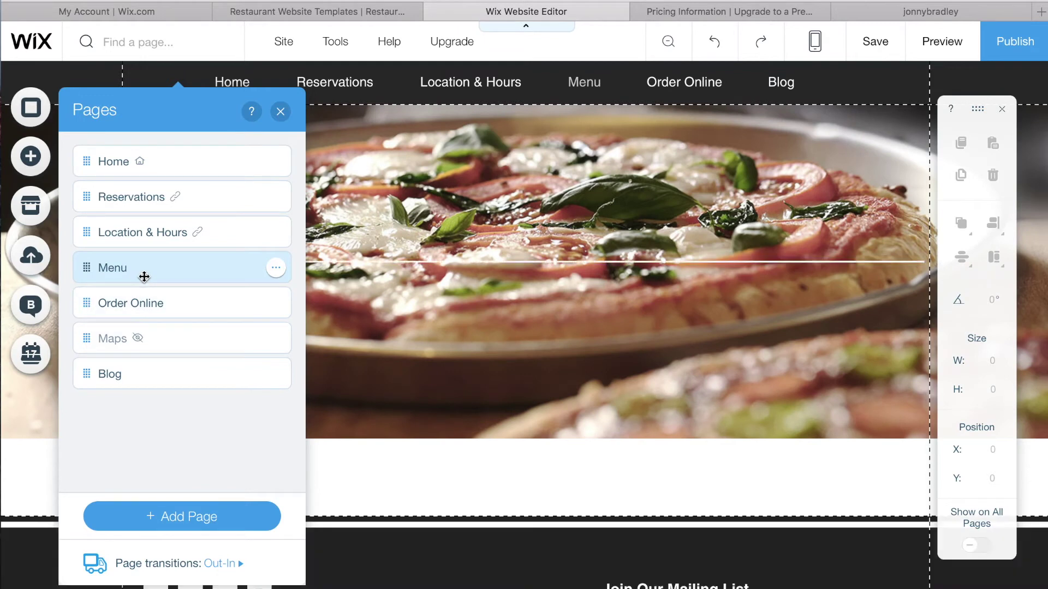
Move the Home page below Reservations in the page order, then return it to first place
left_click_drag(131, 159, 122, 194)
left_click(117, 197)
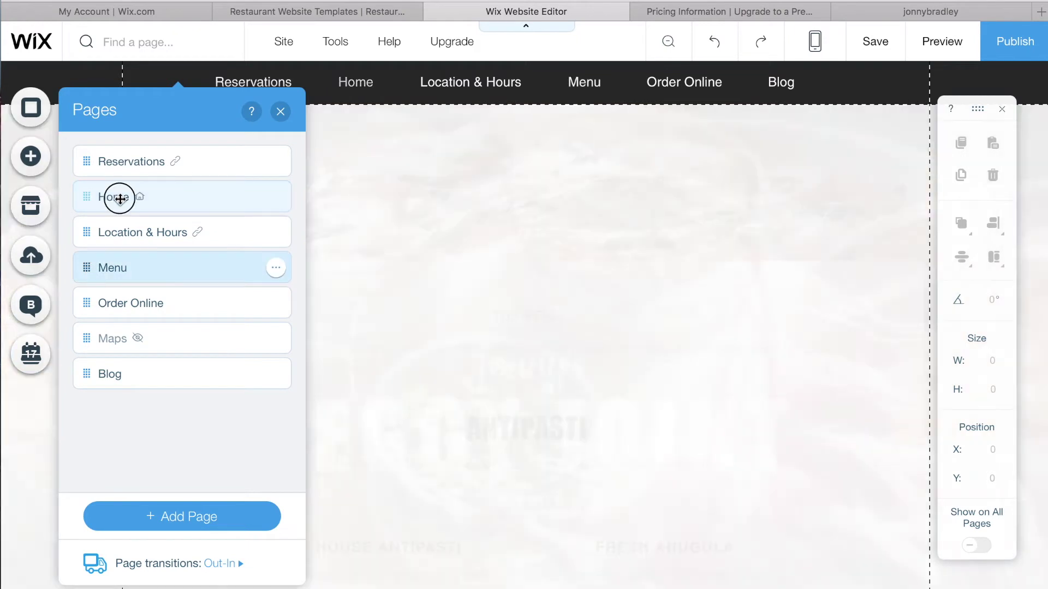
left_click_drag(89, 198, 90, 153)
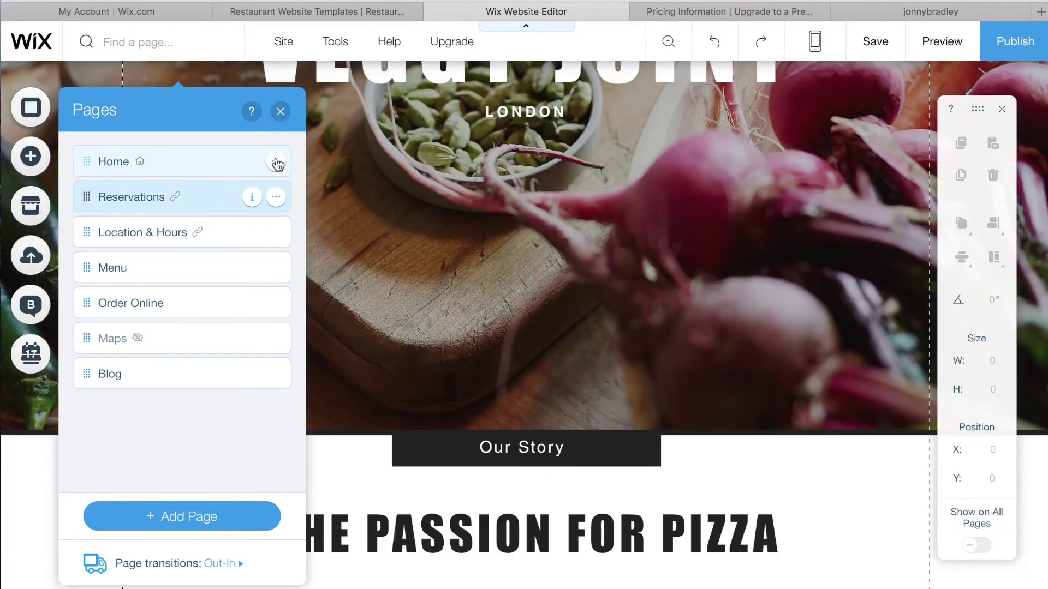
Review the Home page's settings for page info, SEO and permissions
left_click(275, 163)
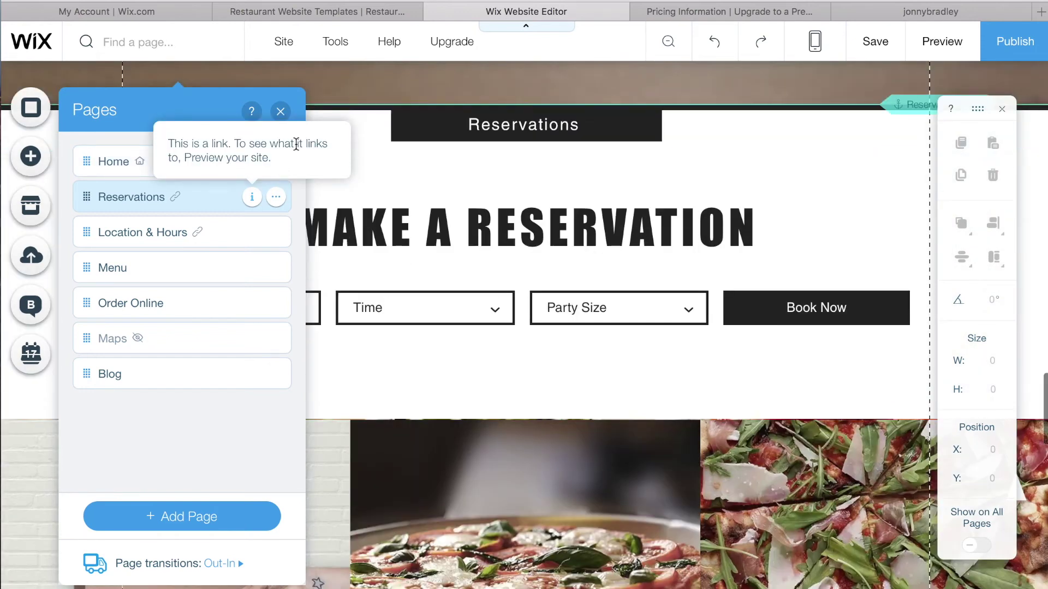
left_click(275, 162)
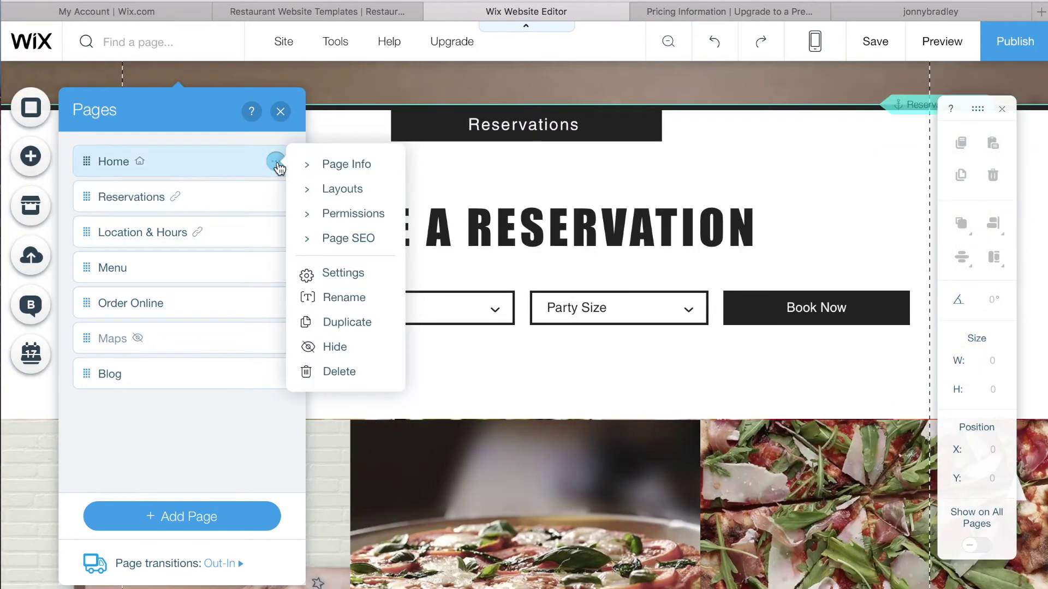
left_click(332, 164)
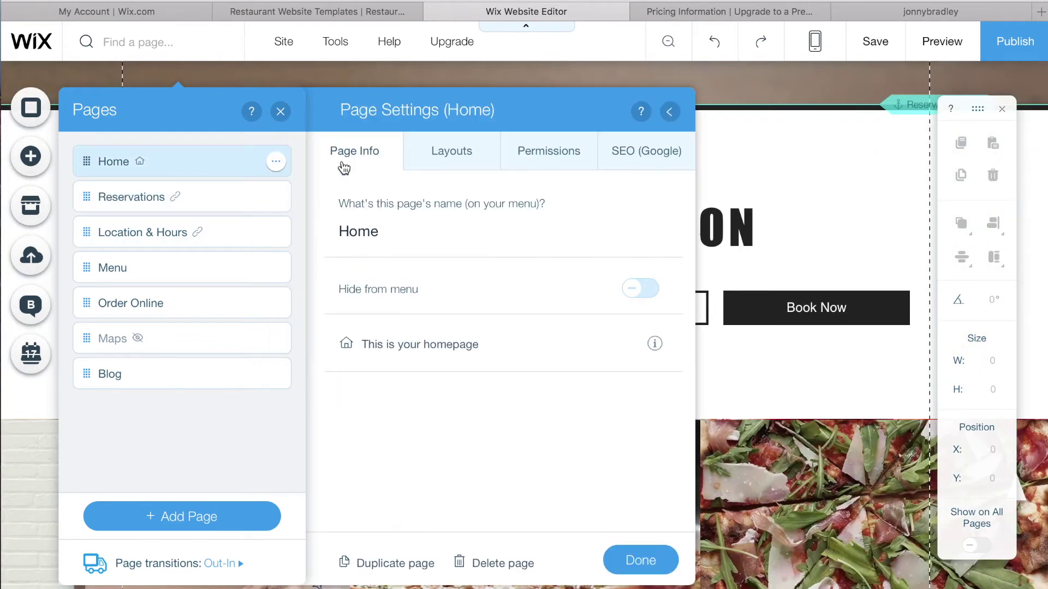
left_click(633, 167)
scroll(398, 332, "down", 5)
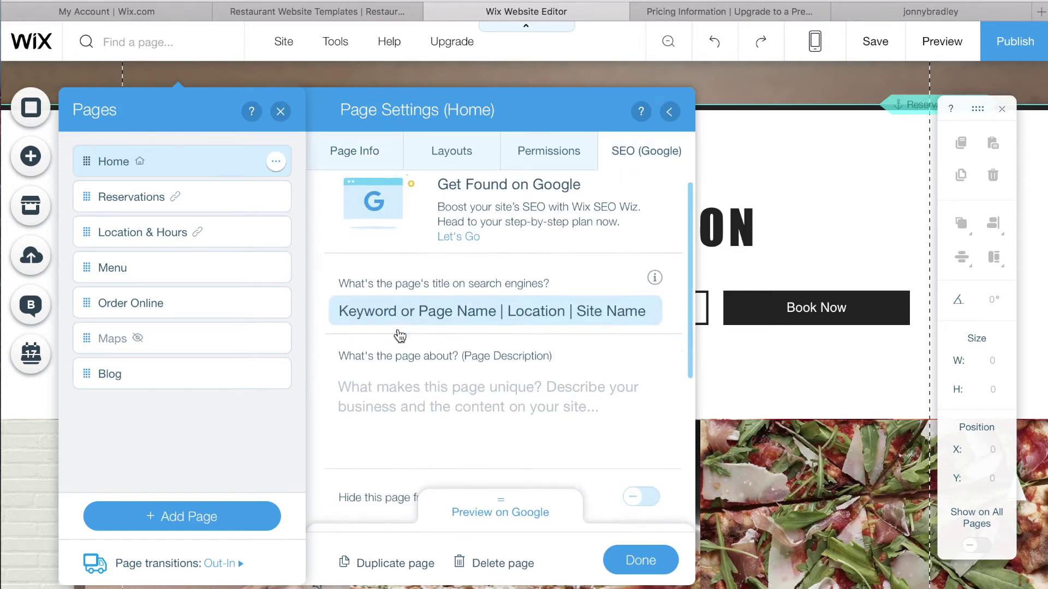
scroll(535, 259, "up", 5)
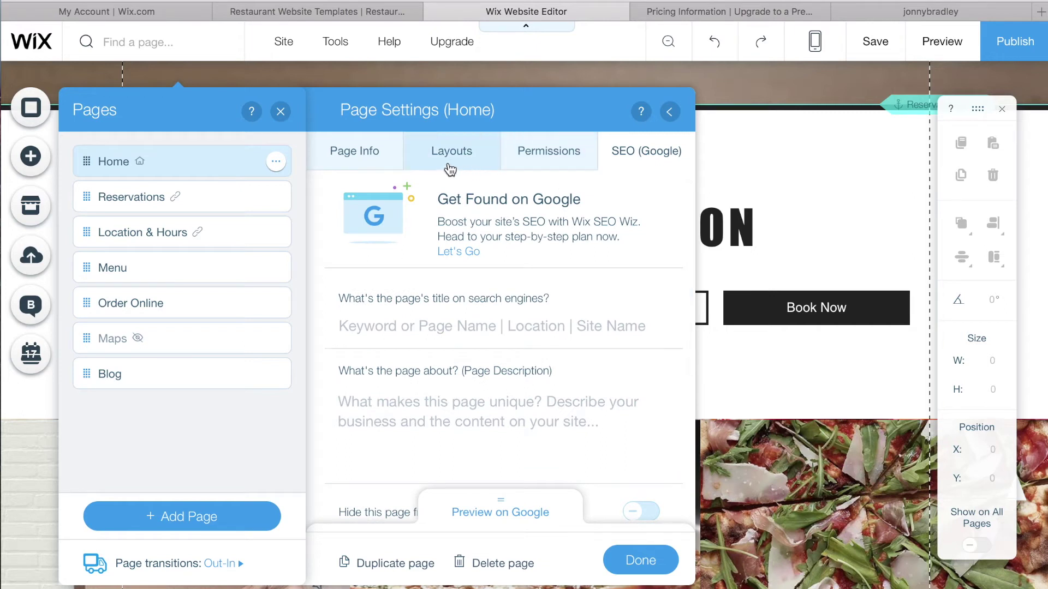
left_click(503, 163)
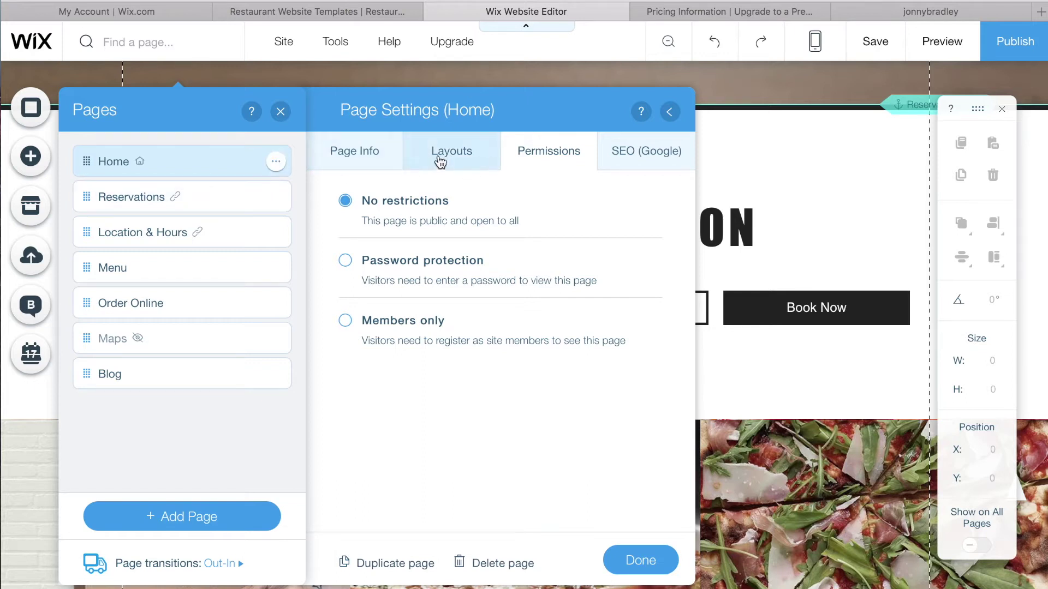
Hide the Home page from the site menu, check the navigation bar, and show the page again
left_click(276, 162)
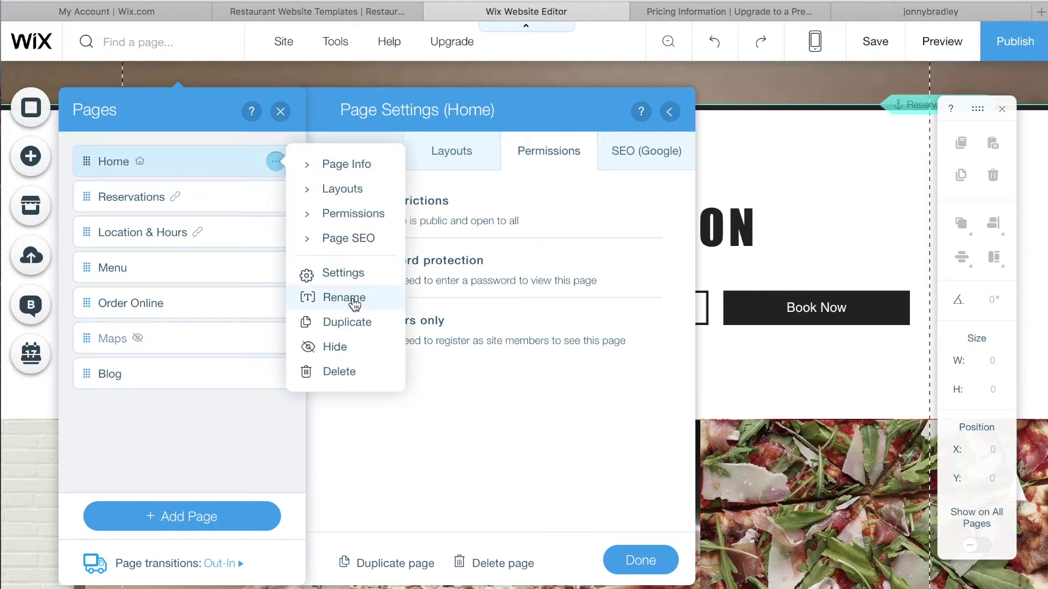
left_click(338, 351)
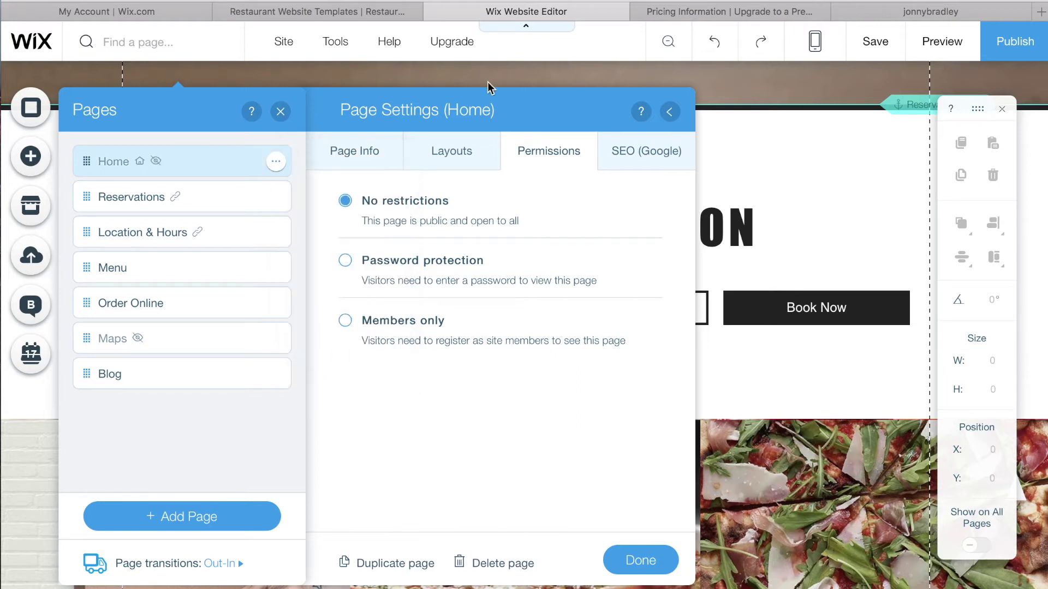
scroll(488, 84, "down", 1)
scroll(488, 84, "up", 20)
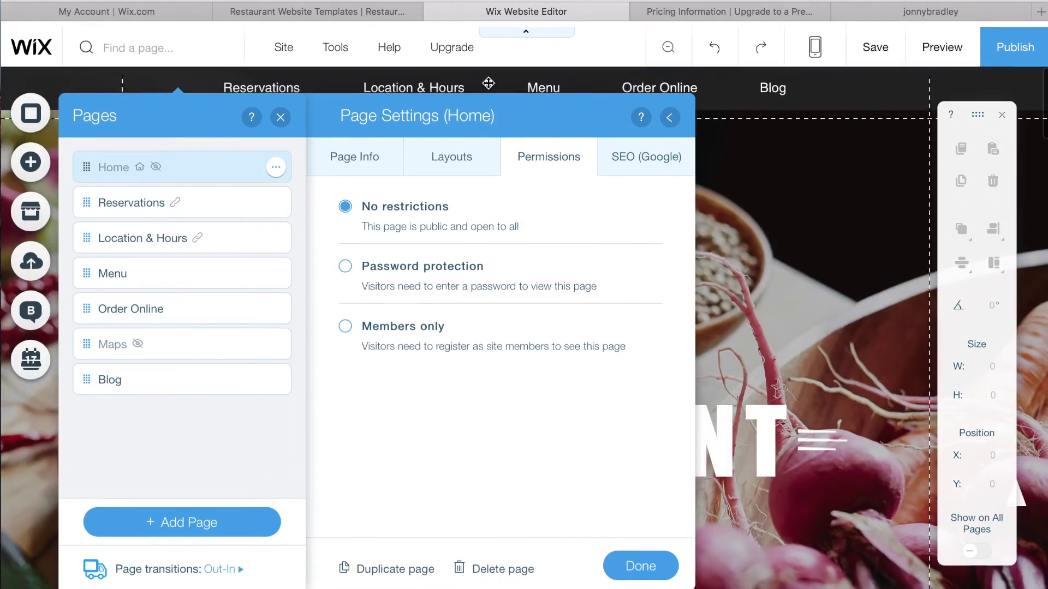
left_click(276, 168)
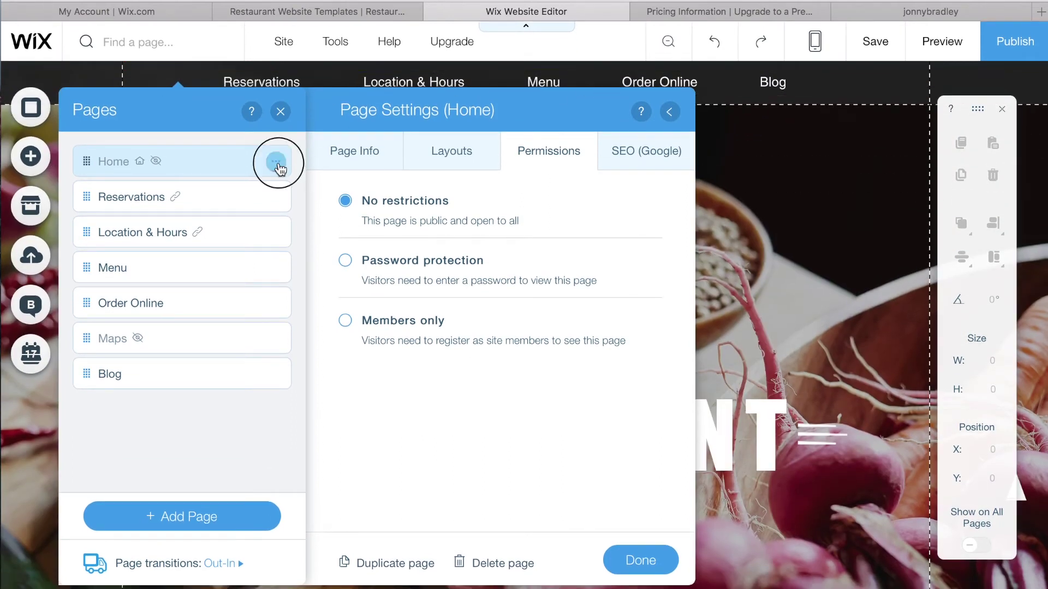
left_click(341, 346)
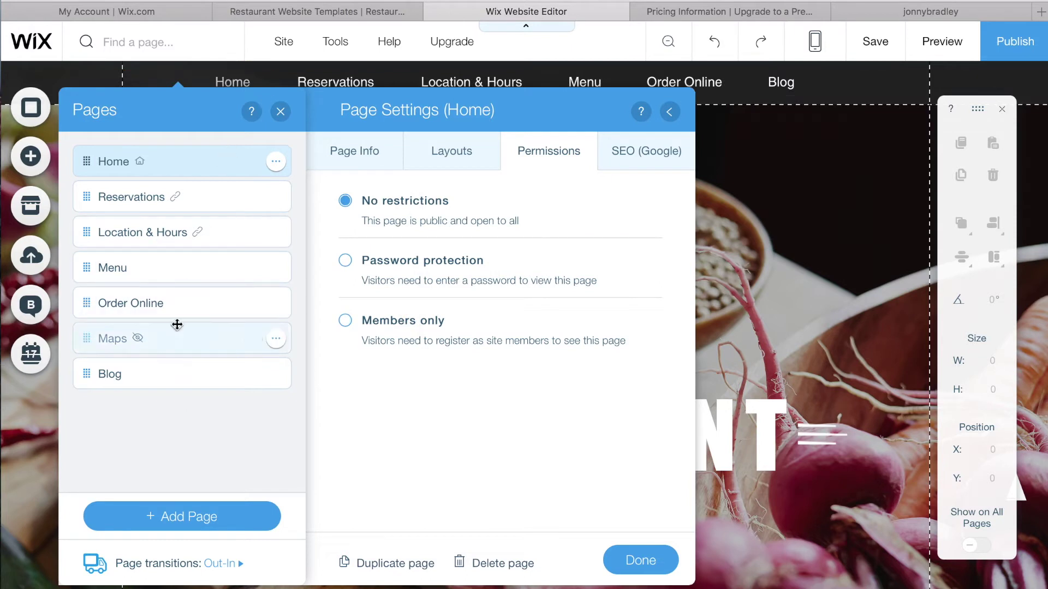
Check the options for adding a page, then close the Home page settings and the page list
left_click(186, 523)
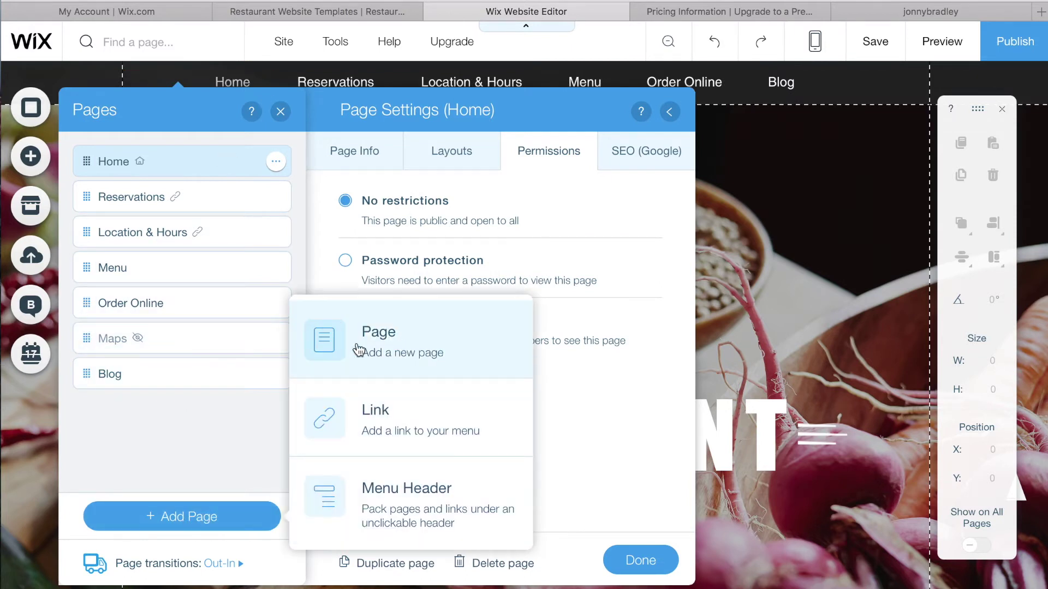
left_click(218, 453)
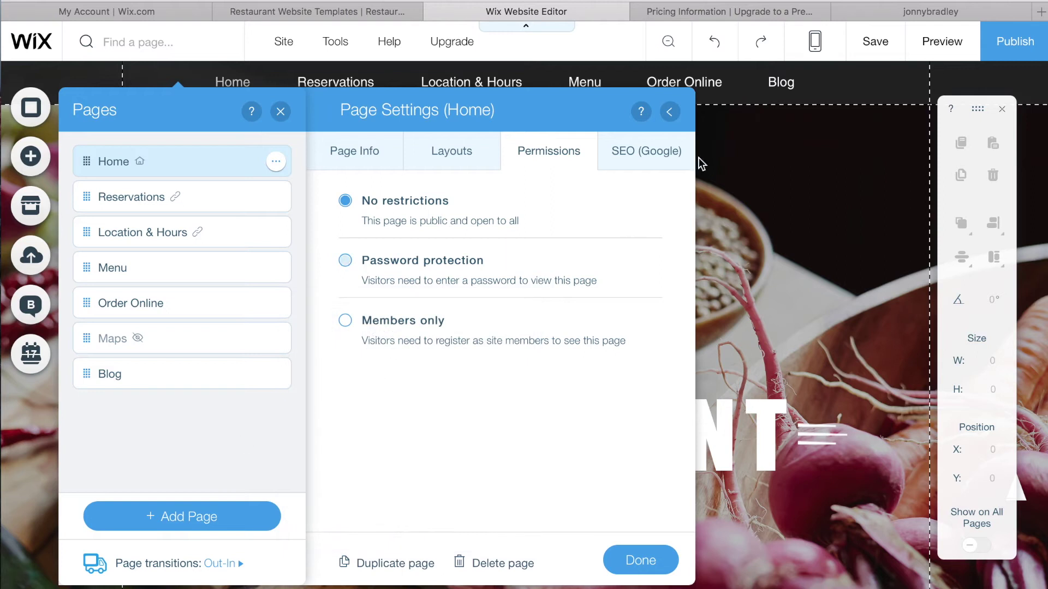
left_click(633, 562)
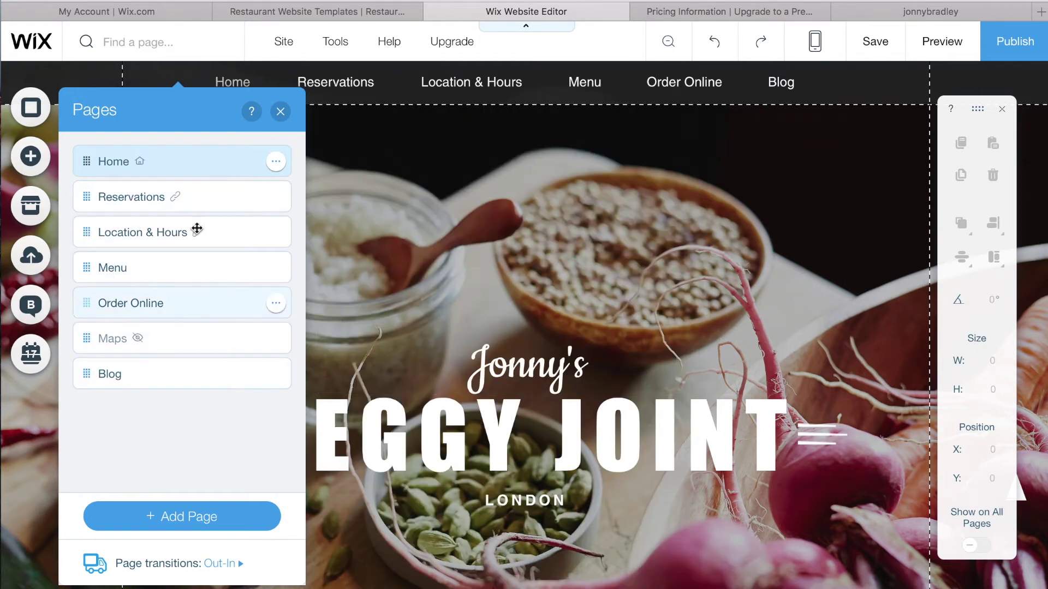
left_click(279, 111)
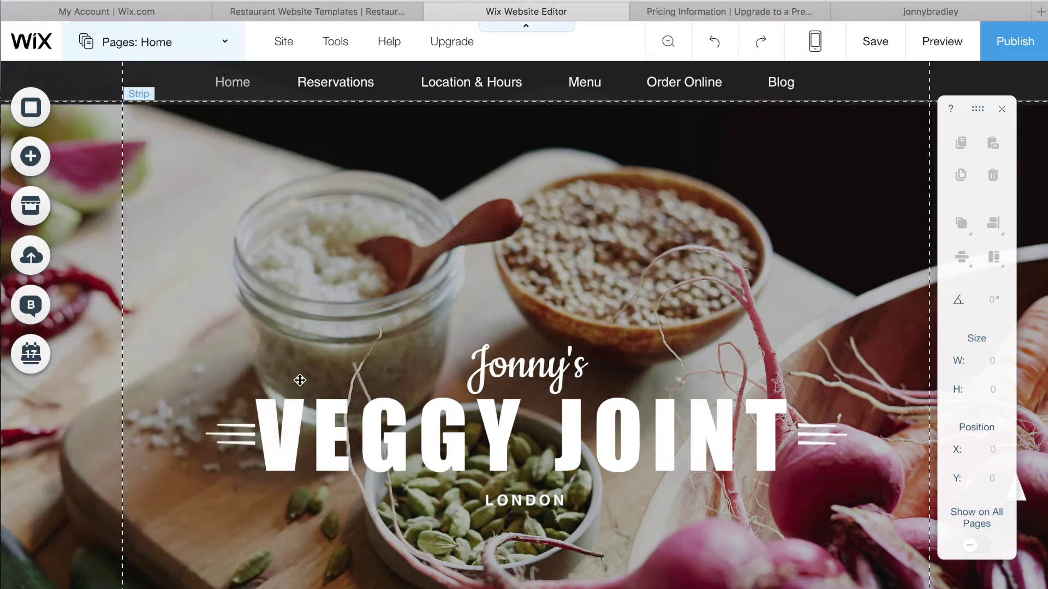
Browse the strip designs available to add, from Classic and Parallax through Welcome, About and Services
scroll(299, 382, "down", 5)
scroll(300, 380, "down", 4)
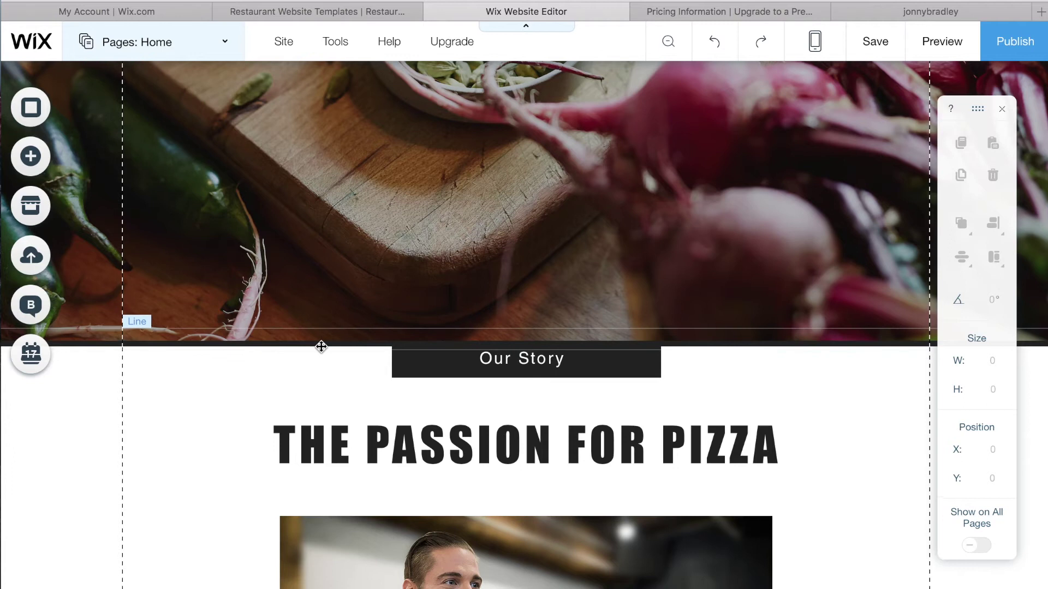
scroll(321, 346, "down", 1)
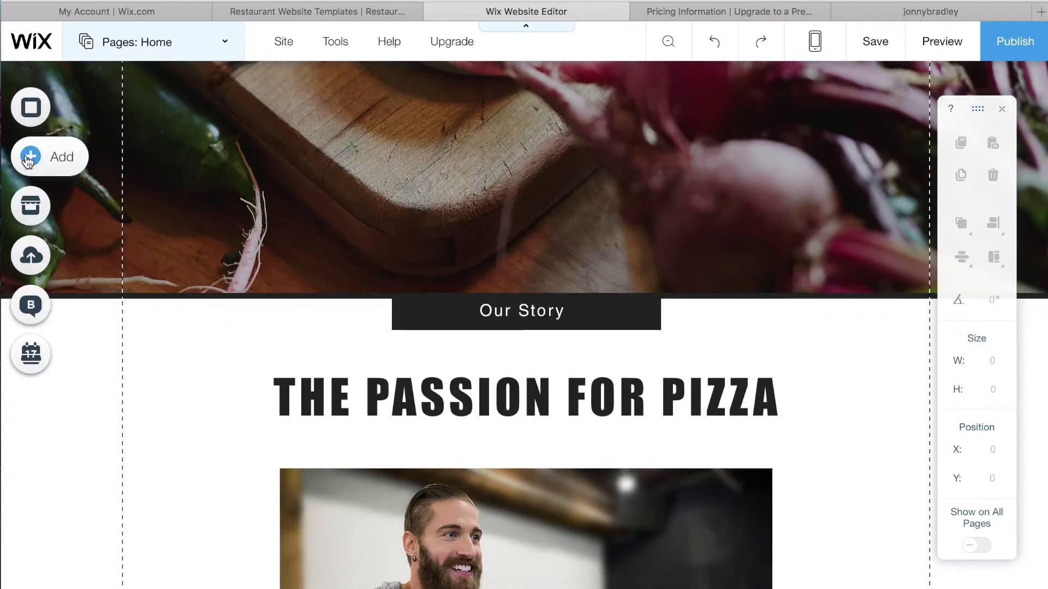
left_click(86, 162)
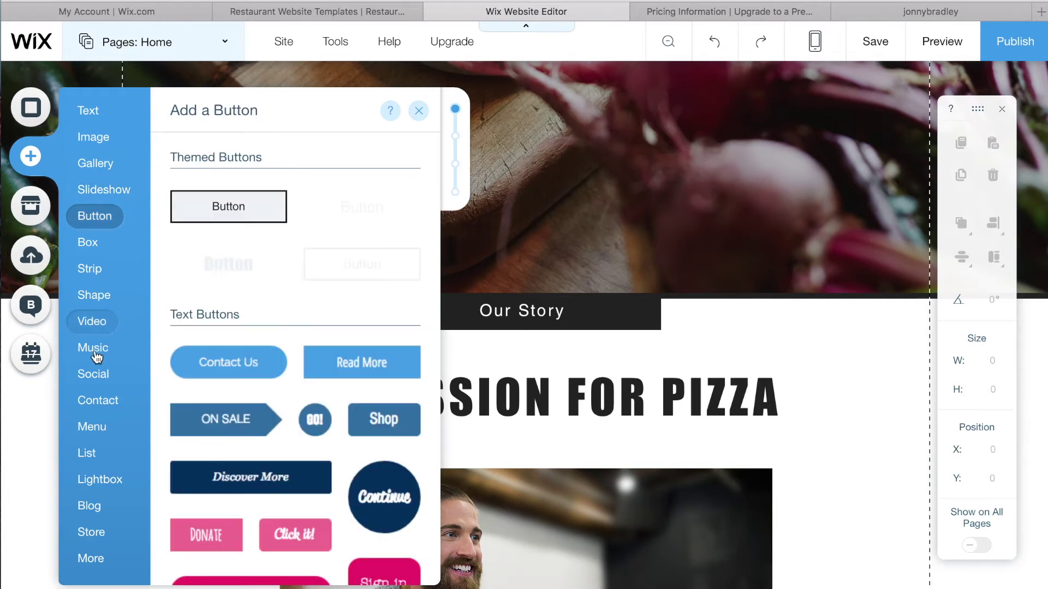
mouse_move(94, 271)
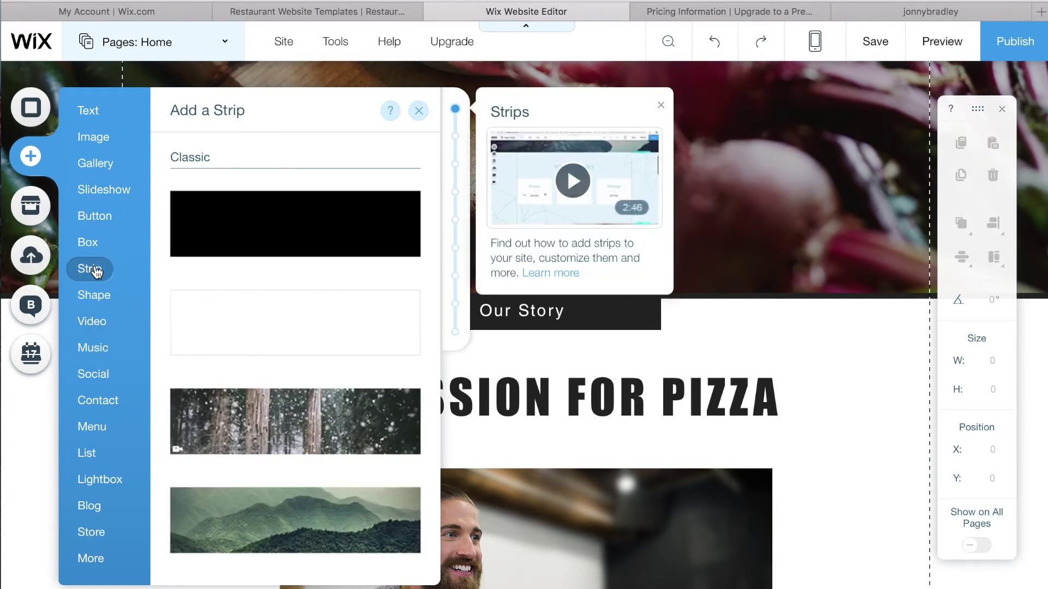
scroll(244, 294, "down", 5)
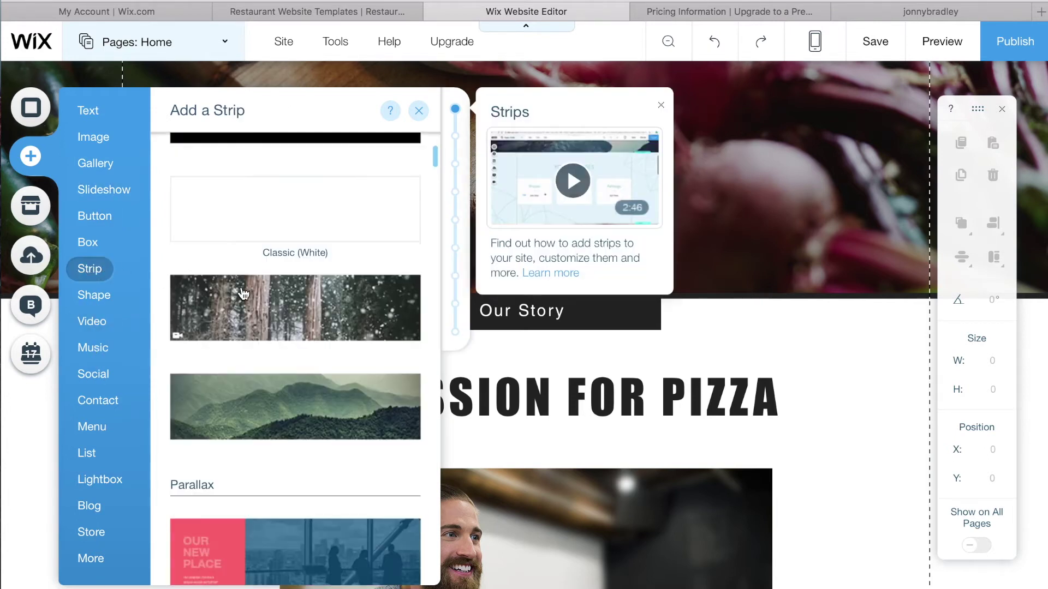
scroll(244, 294, "down", 5)
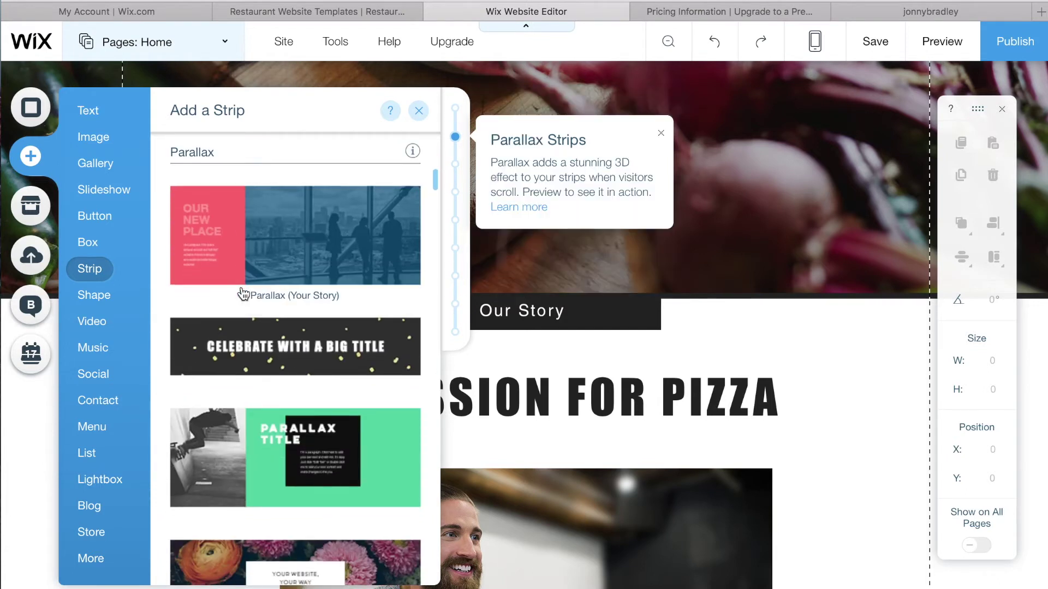
scroll(243, 293, "down", 6)
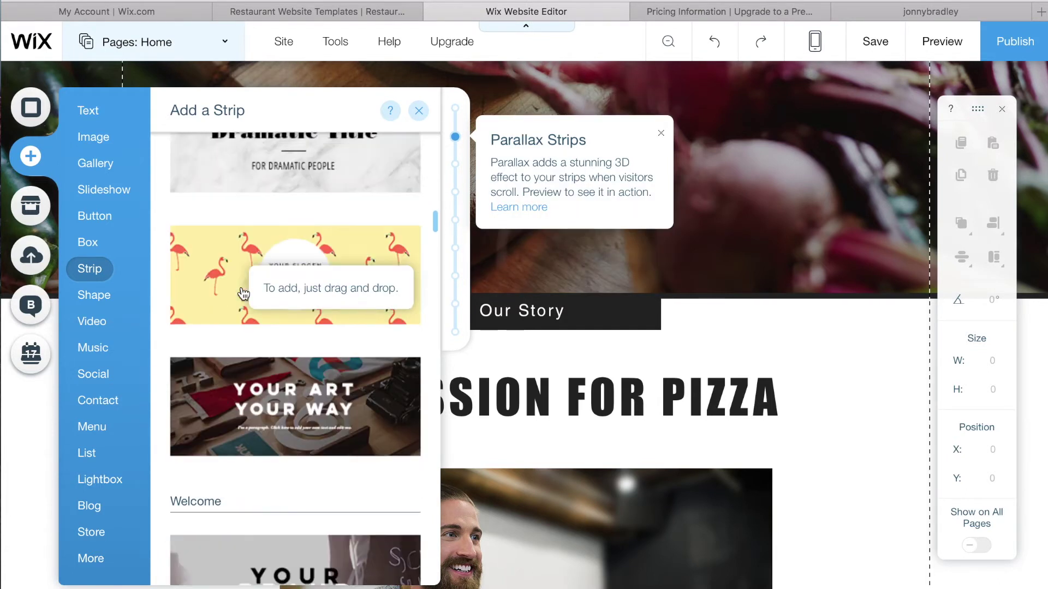
scroll(244, 293, "down", 2)
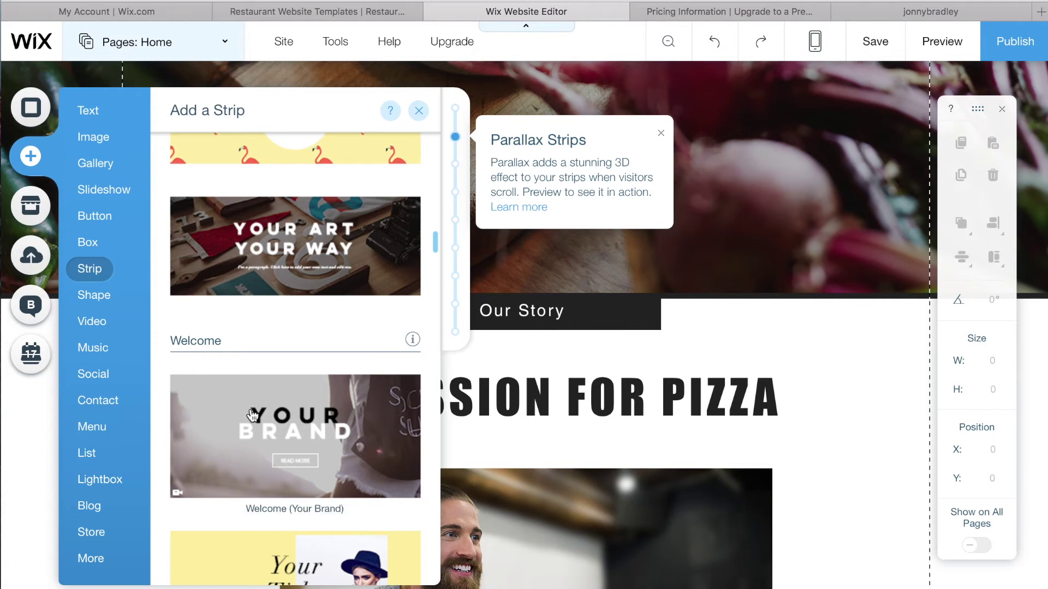
scroll(251, 415, "down", 10)
scroll(253, 415, "down", 7)
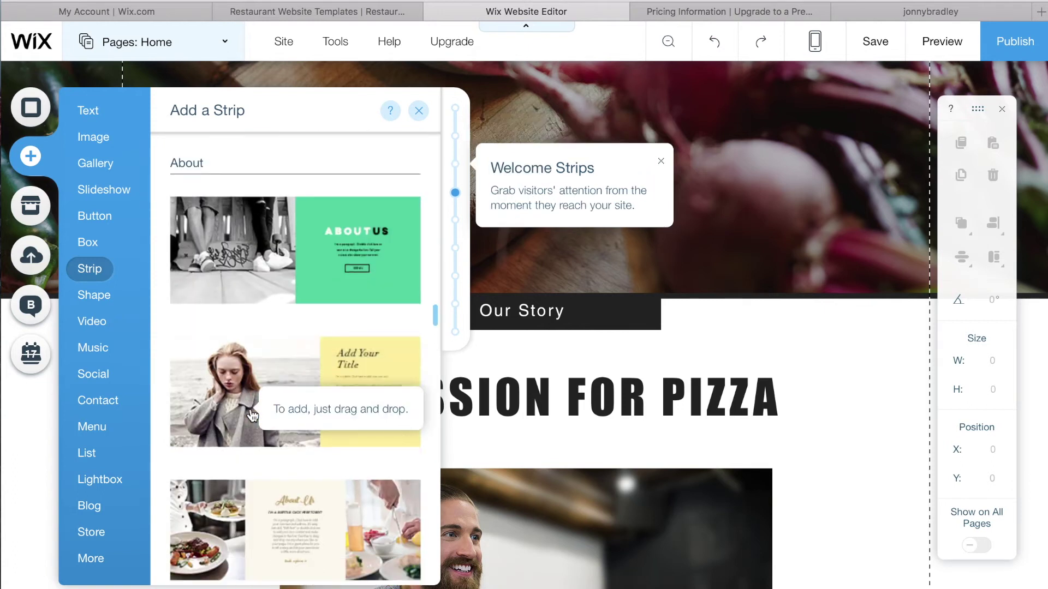
scroll(250, 411, "down", 8)
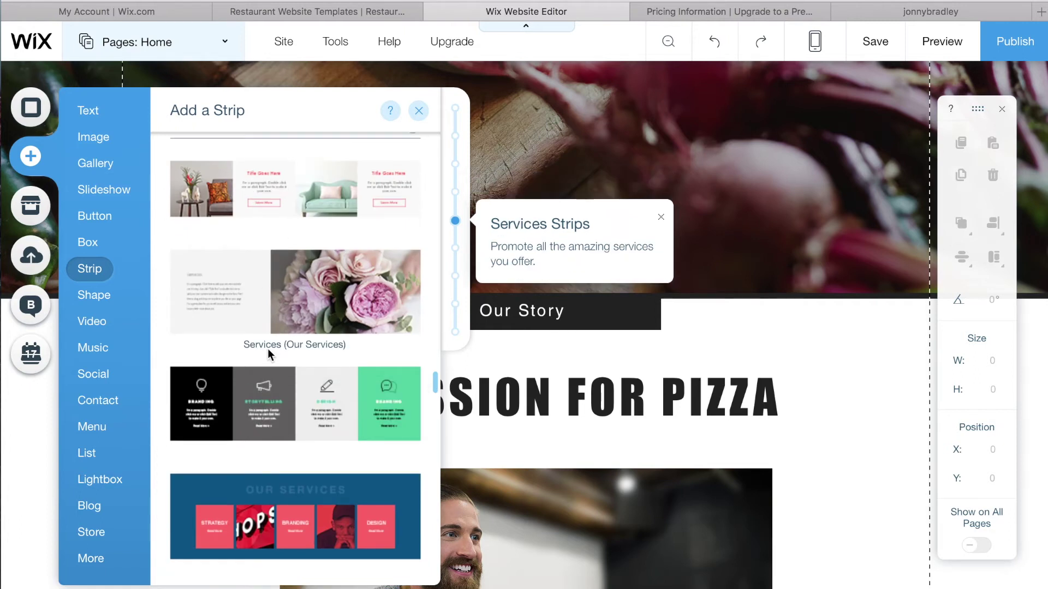
scroll(268, 349, "down", 10)
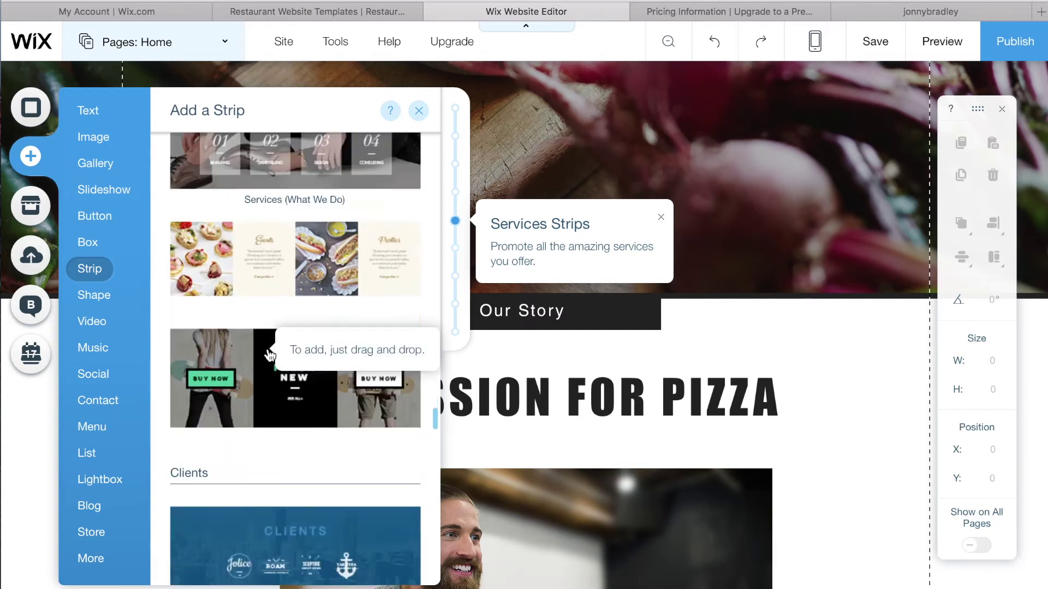
Add the Team (Meet the Team) strip to the Home page below the Come Grab a Slice! section
scroll(269, 354, "down", 5)
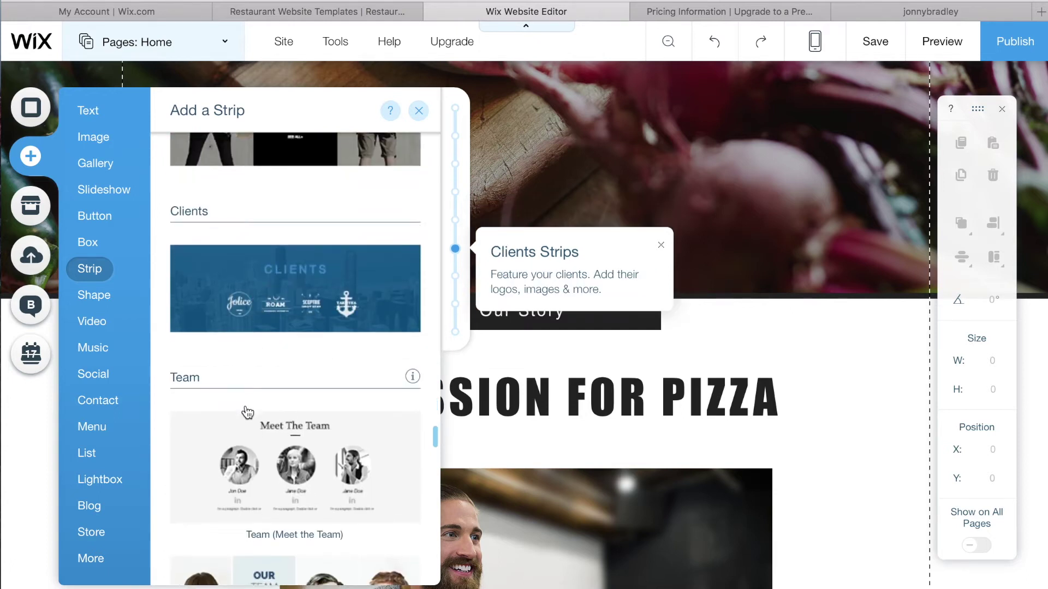
scroll(251, 410, "down", 2)
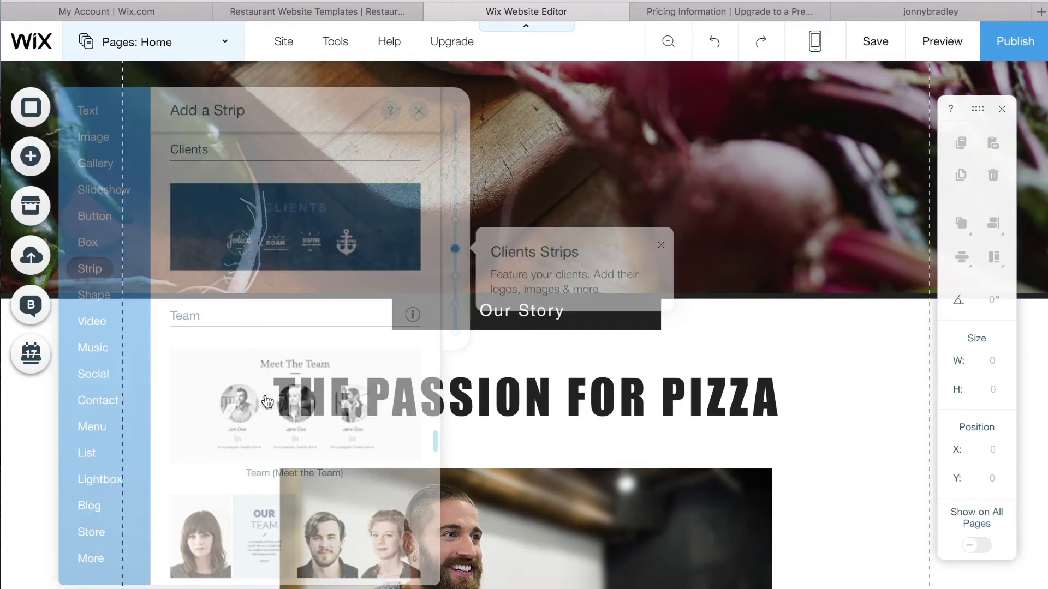
left_click_drag(267, 402, 313, 303)
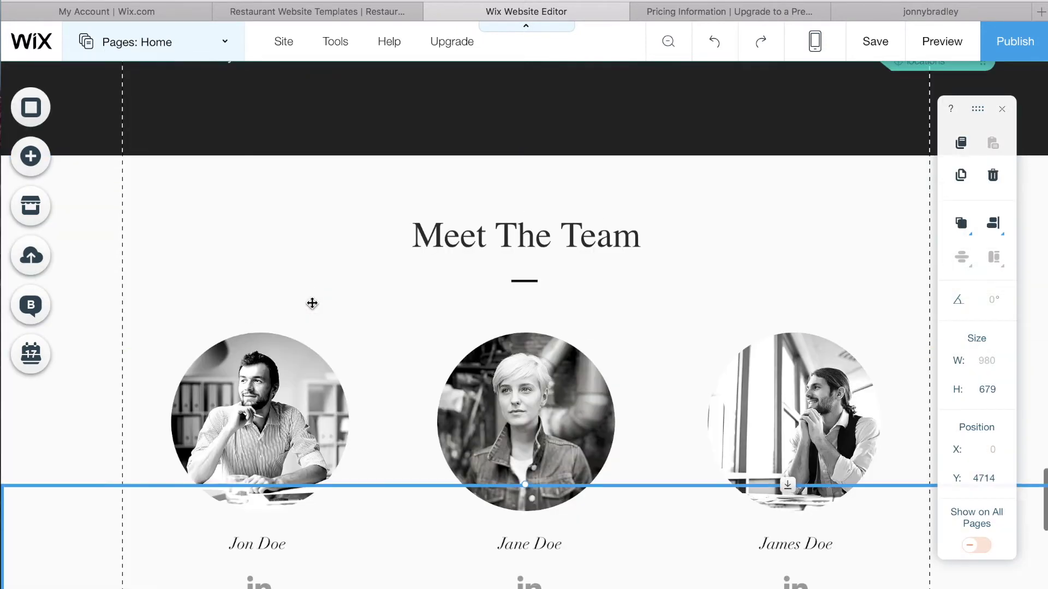
Check the Meet The Team strip's placement under the location section and shift it down slightly to Y 4719
scroll(312, 304, "up", 6)
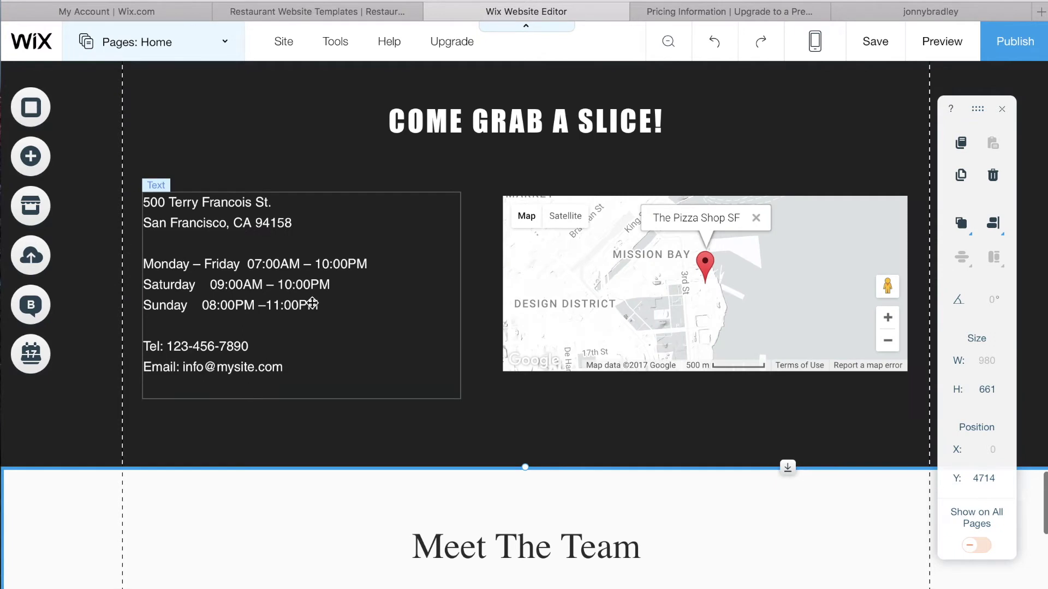
scroll(312, 304, "down", 4)
scroll(338, 305, "down", 3)
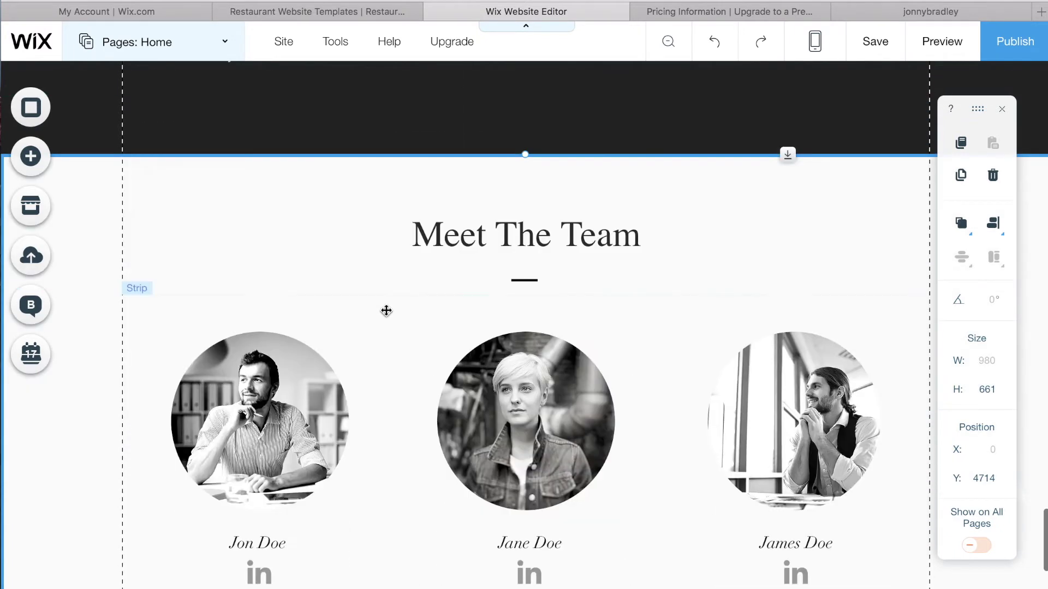
scroll(710, 218, "down", 1)
left_click_drag(789, 139, 789, 146)
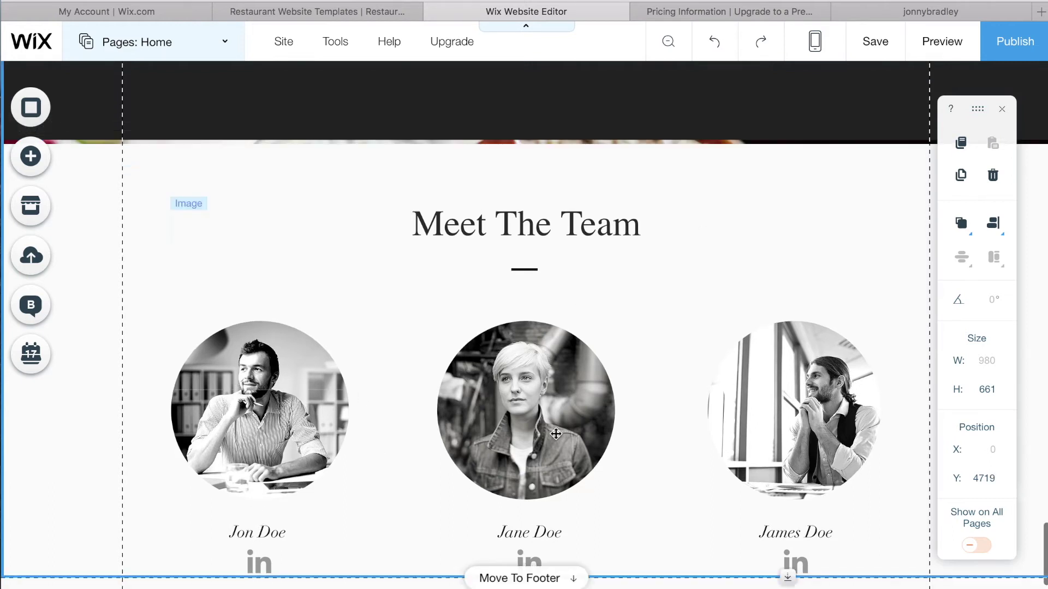
Open the text settings of the paragraph under the first team member, review the font and effects options, and close them
scroll(734, 390, "down", 2)
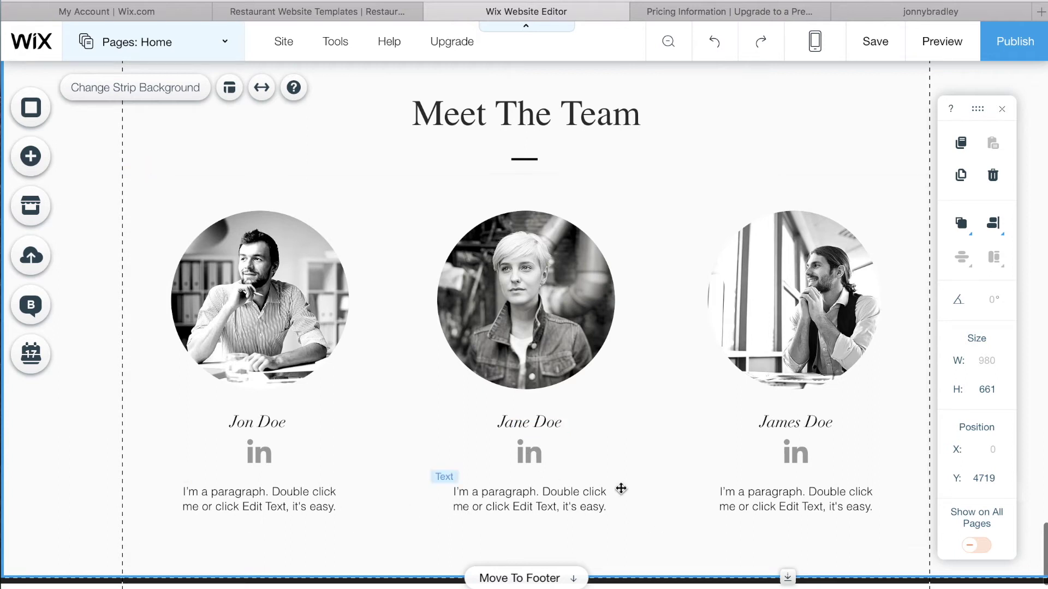
double_click(301, 499)
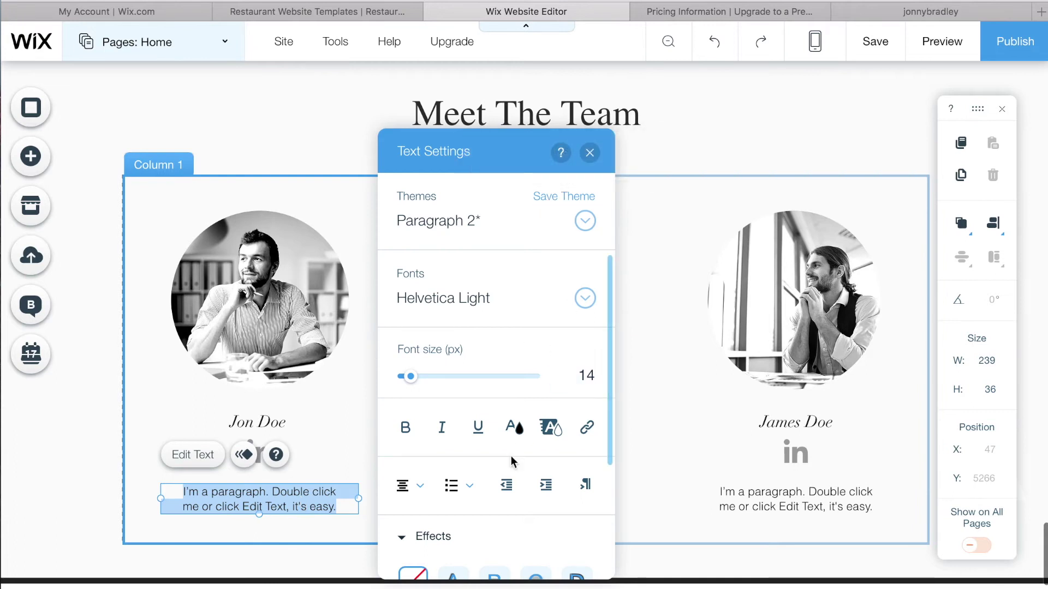
scroll(509, 456, "down", 3)
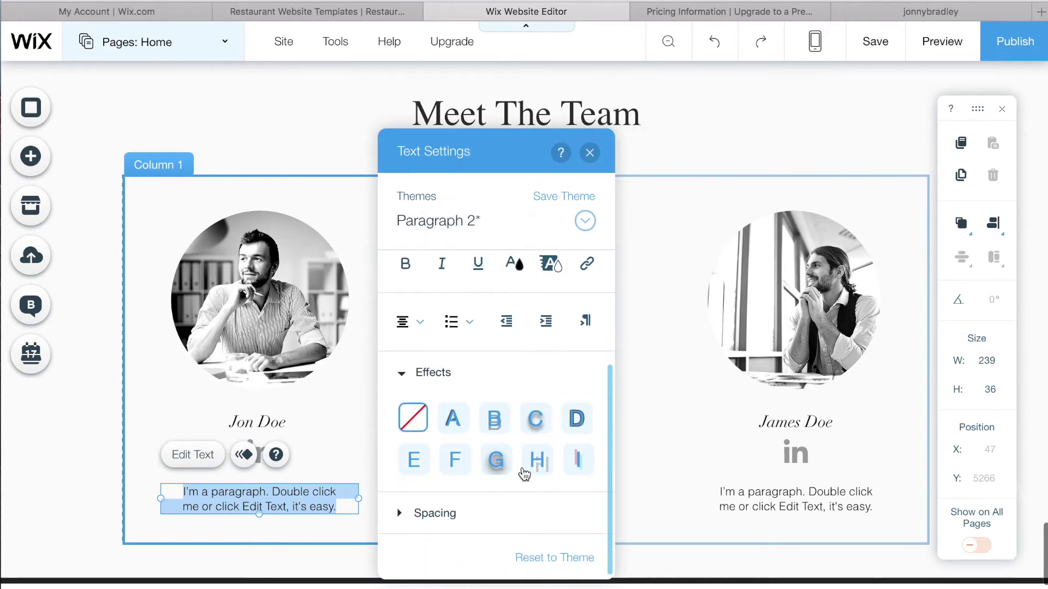
scroll(468, 384, "up", 3)
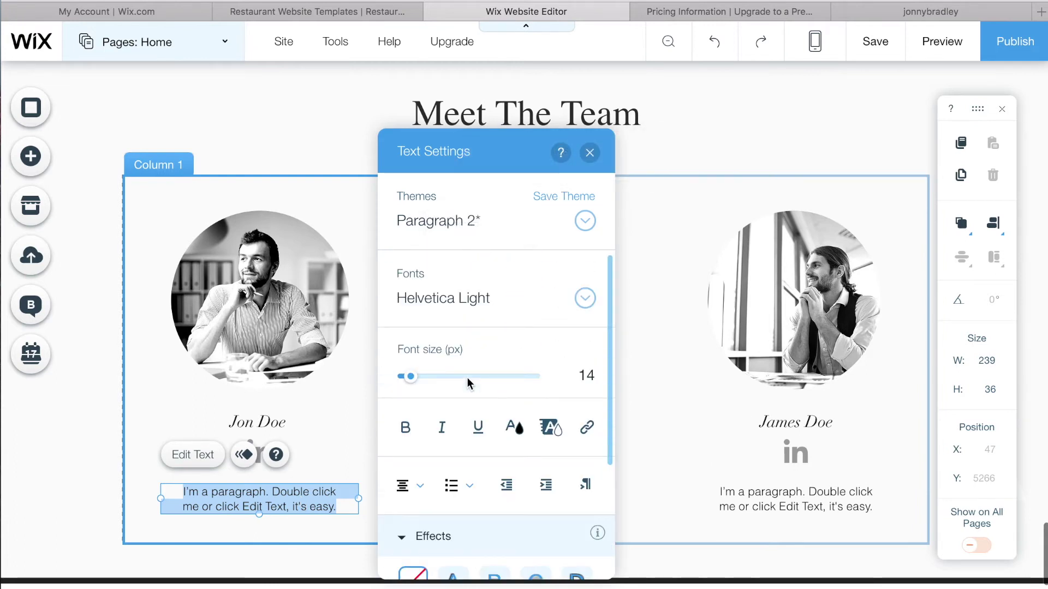
left_click(590, 152)
left_click(386, 196)
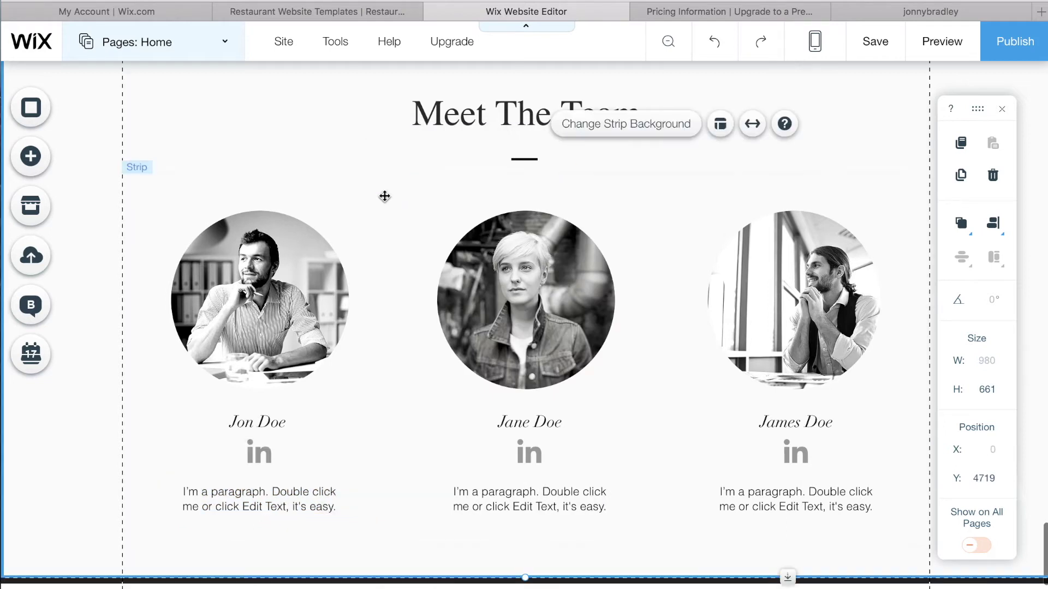
Look over the Home page sections from the location details back up to the Eat Here area
scroll(385, 196, "up", 2)
scroll(385, 196, "up", 6)
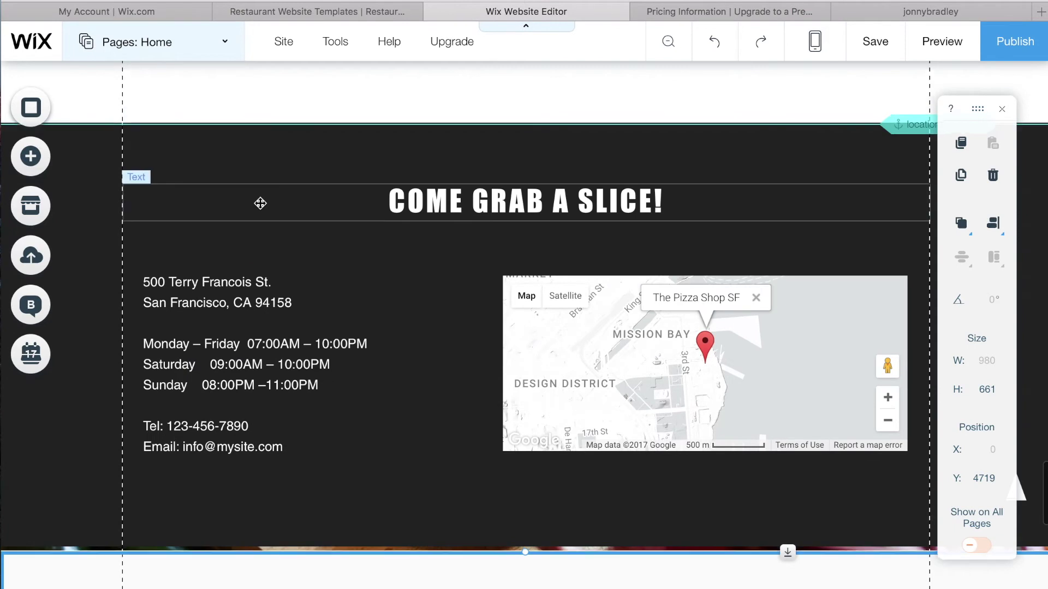
scroll(261, 203, "up", 8)
scroll(260, 203, "up", 4)
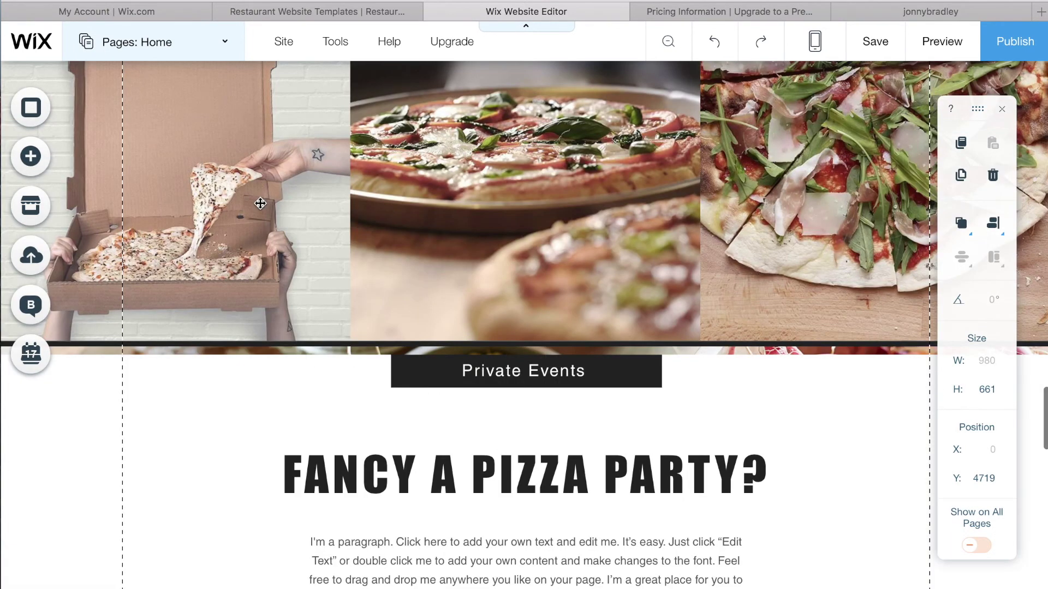
scroll(260, 203, "up", 5)
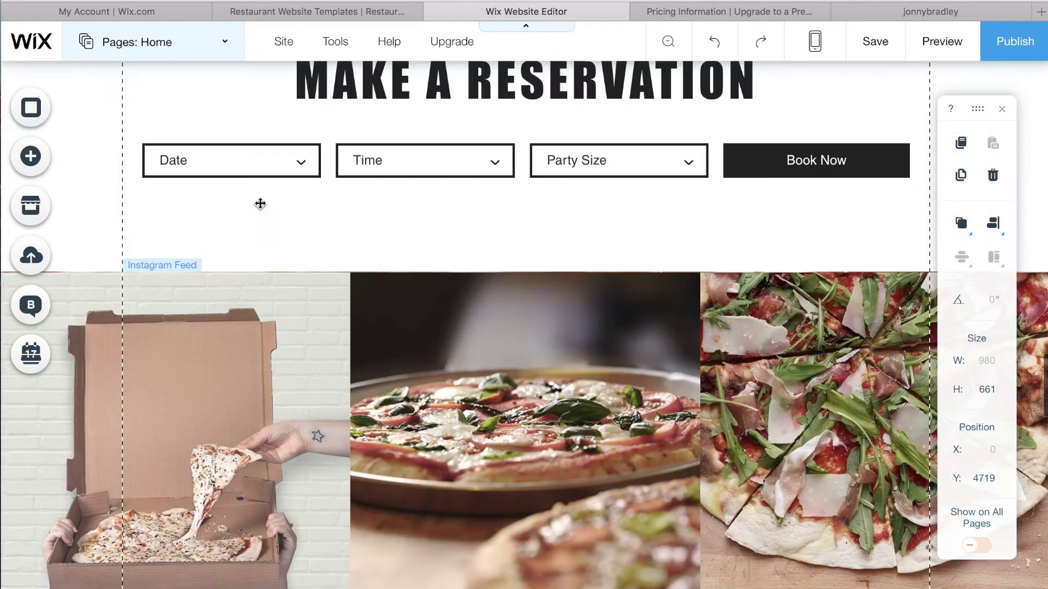
scroll(284, 349, "up", 3)
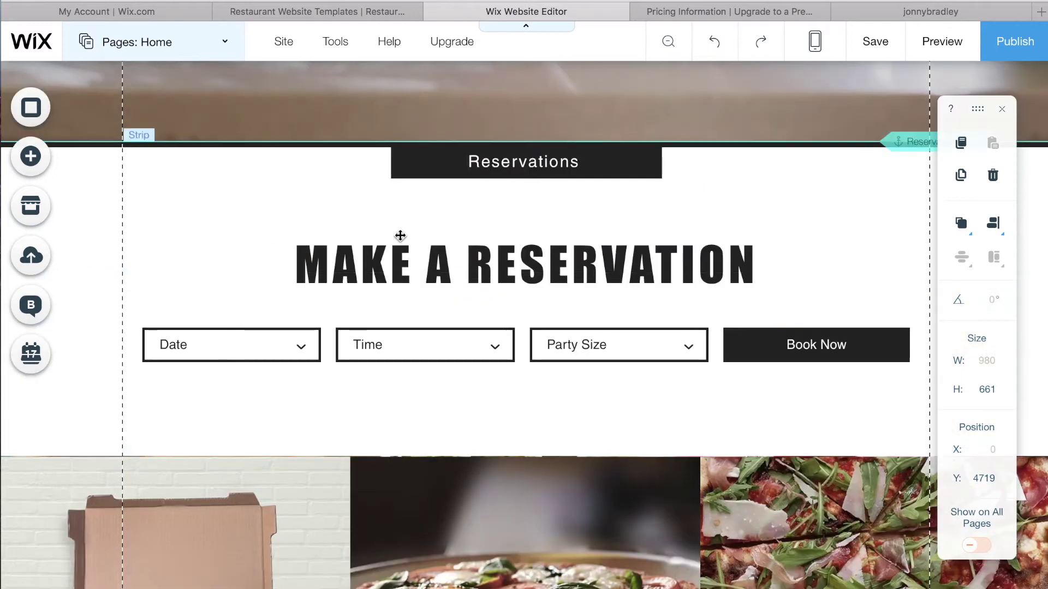
scroll(469, 213, "up", 5)
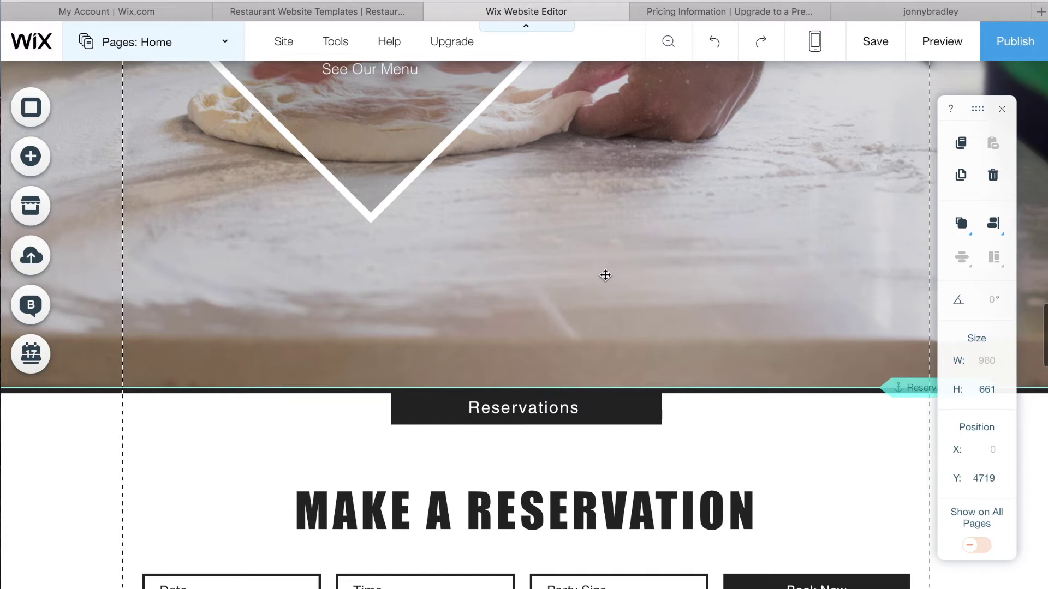
scroll(577, 252, "up", 4)
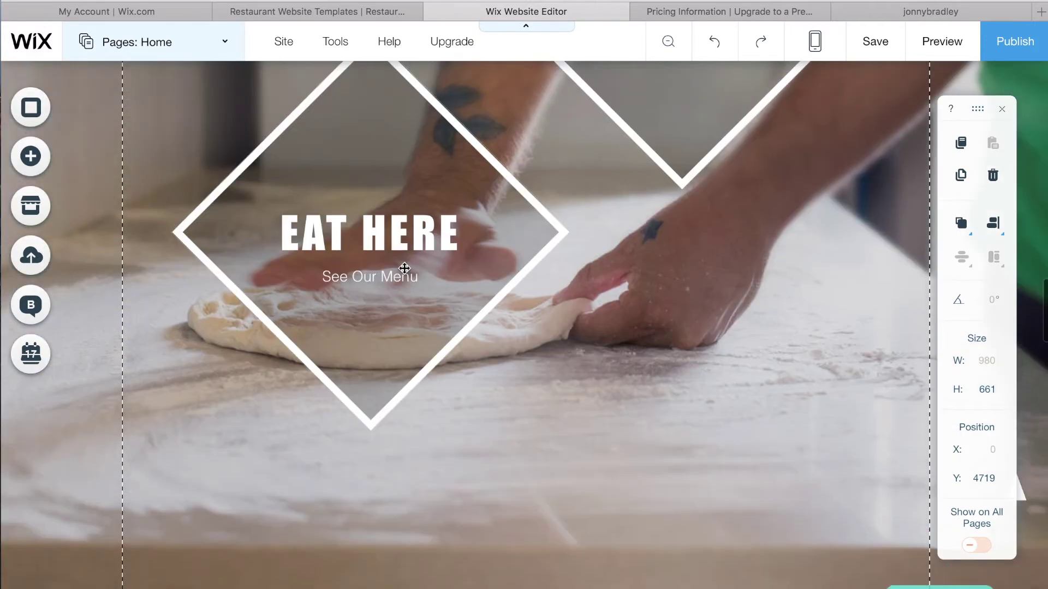
Check the link options and the list of target pages for the See Our Menu button, then close them without changes
left_click(358, 282)
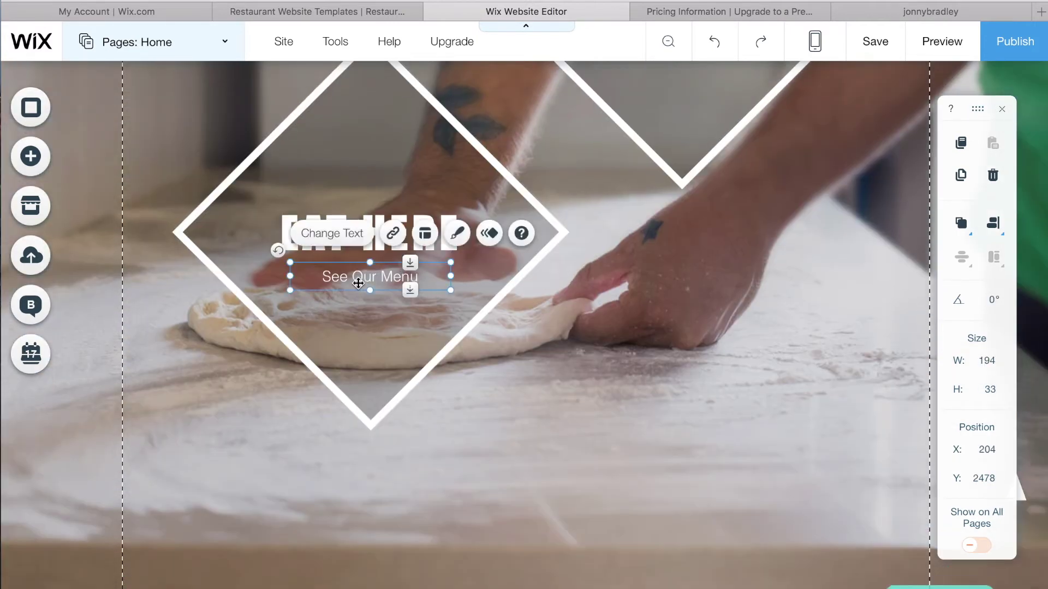
left_click(390, 235)
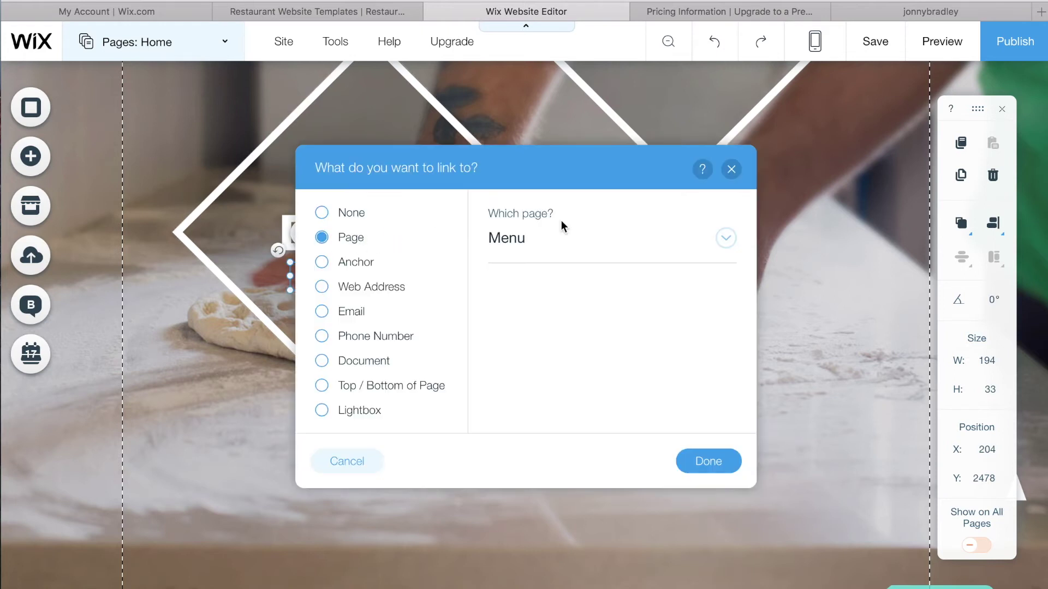
left_click(726, 239)
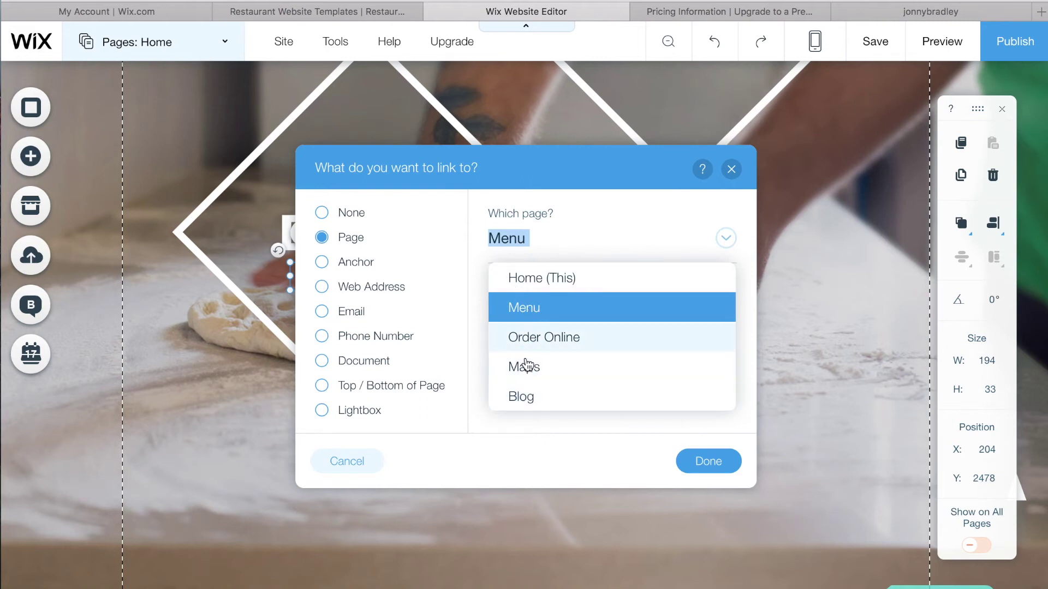
left_click(731, 170)
left_click(731, 170)
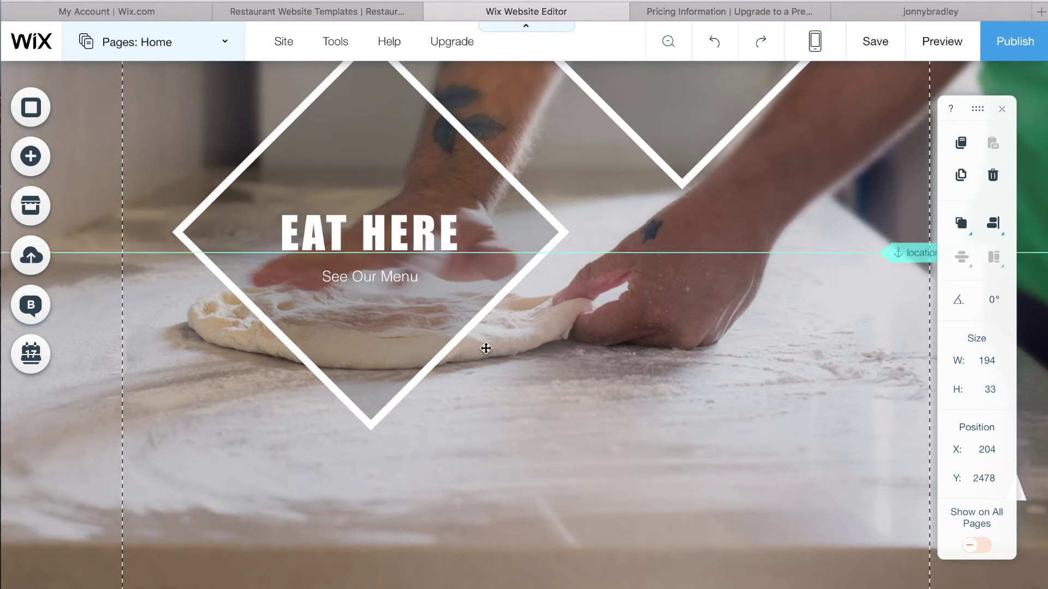
Review the end of the Home page around the footer, the Meet The Team strip and the location section
scroll(486, 348, "down", 15)
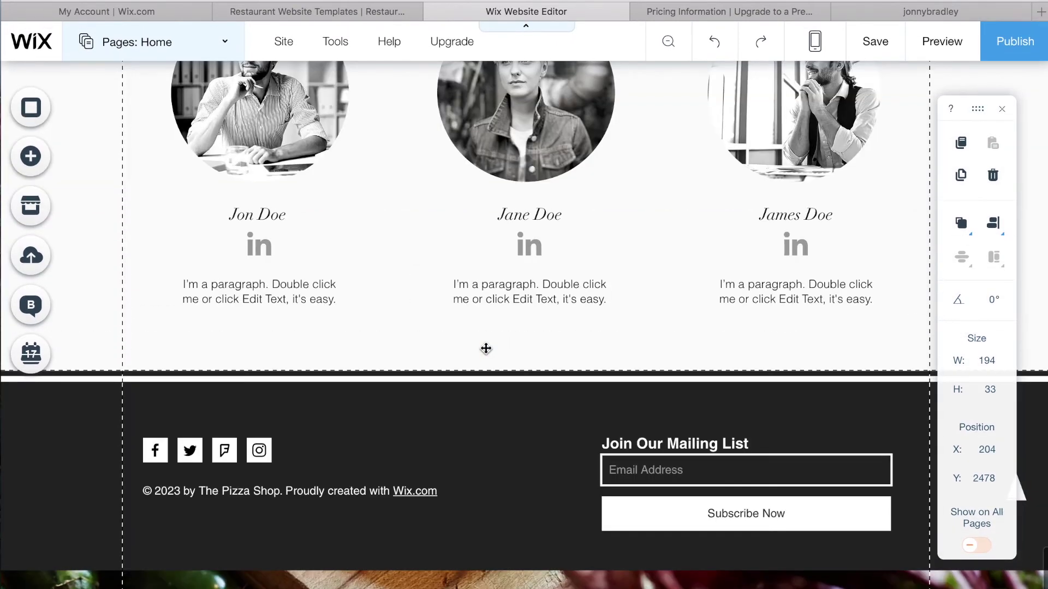
scroll(441, 309, "up", 8)
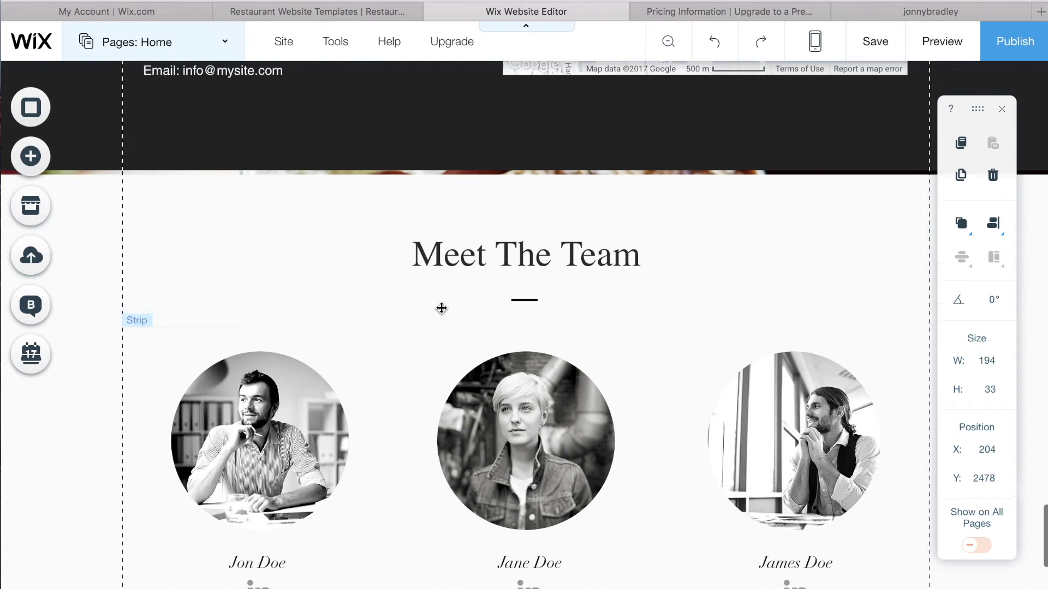
scroll(441, 309, "up", 3)
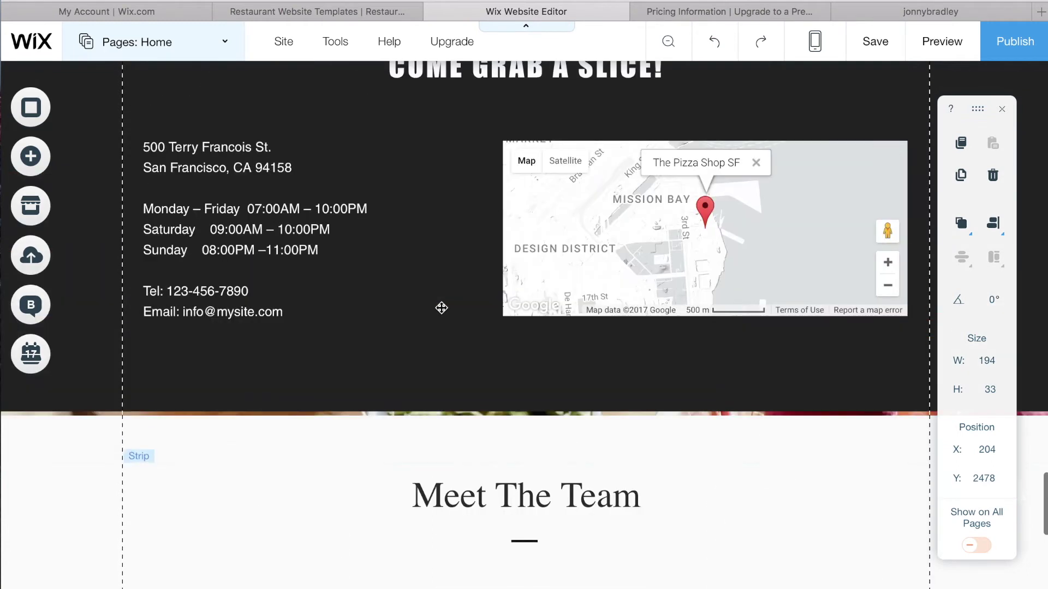
Link the telephone number in the location section's contact details to a phone number, entering the restaurant's number as the link target
left_click(240, 347)
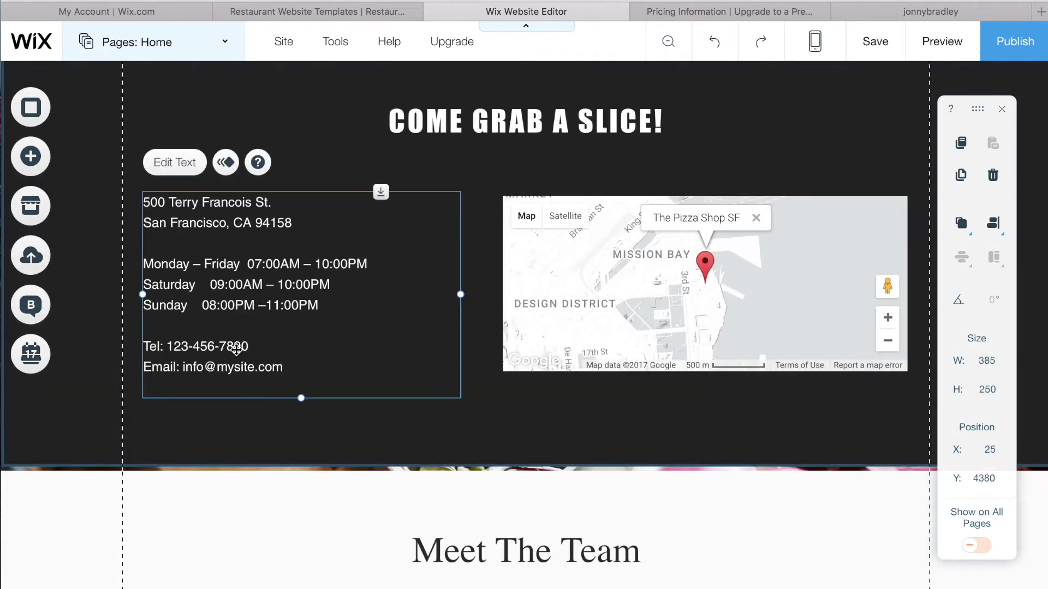
double_click(255, 347)
left_click_drag(249, 347, 167, 346)
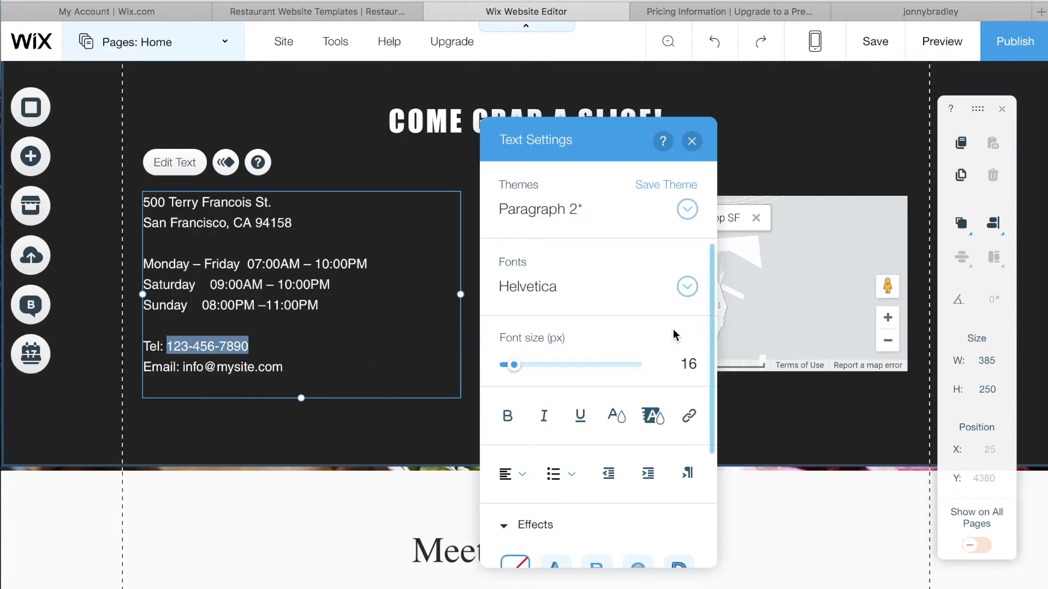
scroll(630, 344, "down", 3)
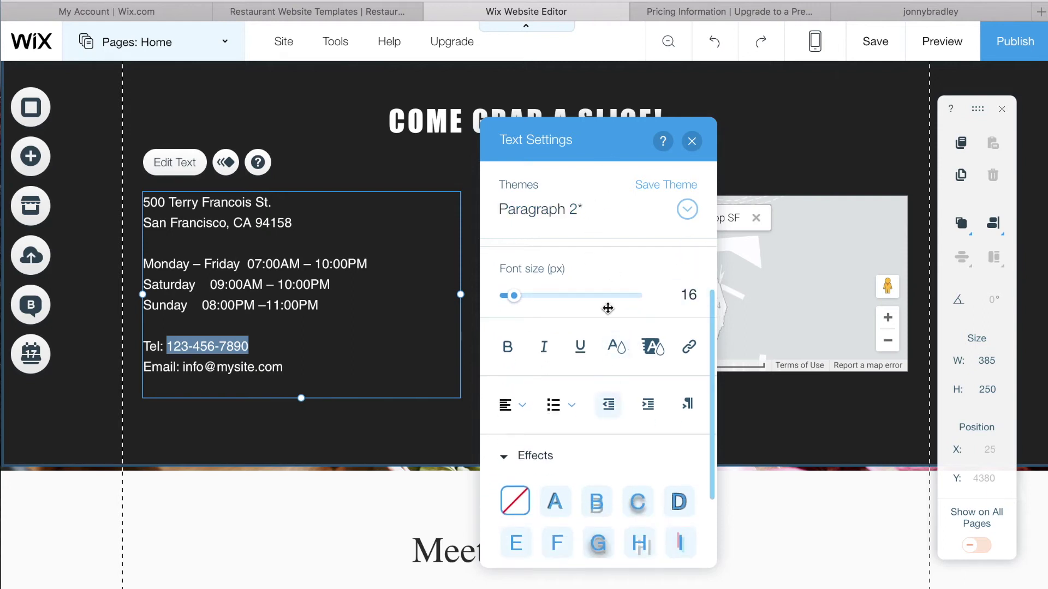
left_click(690, 353)
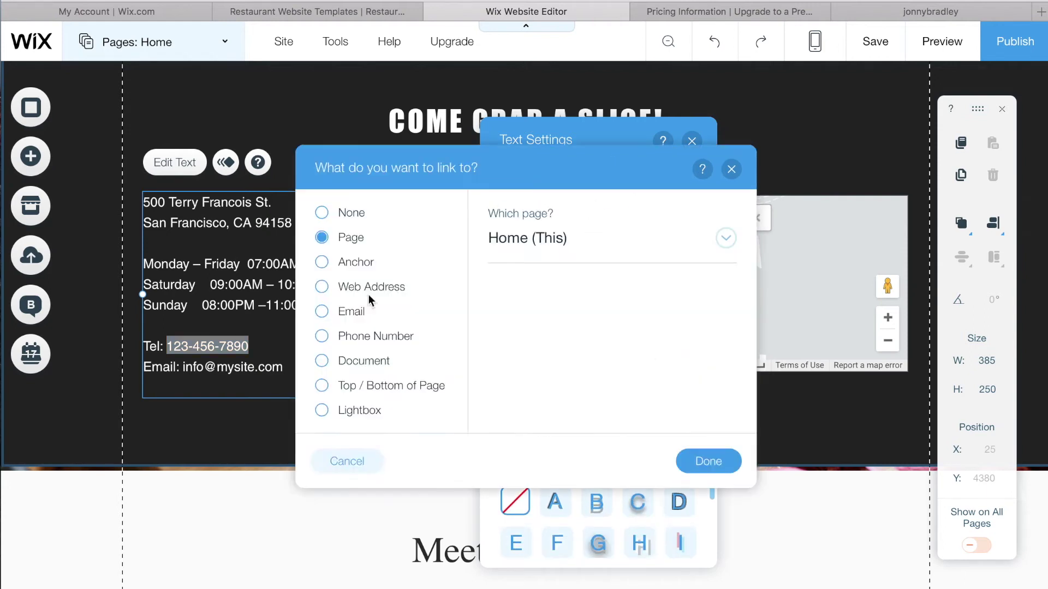
left_click(337, 339)
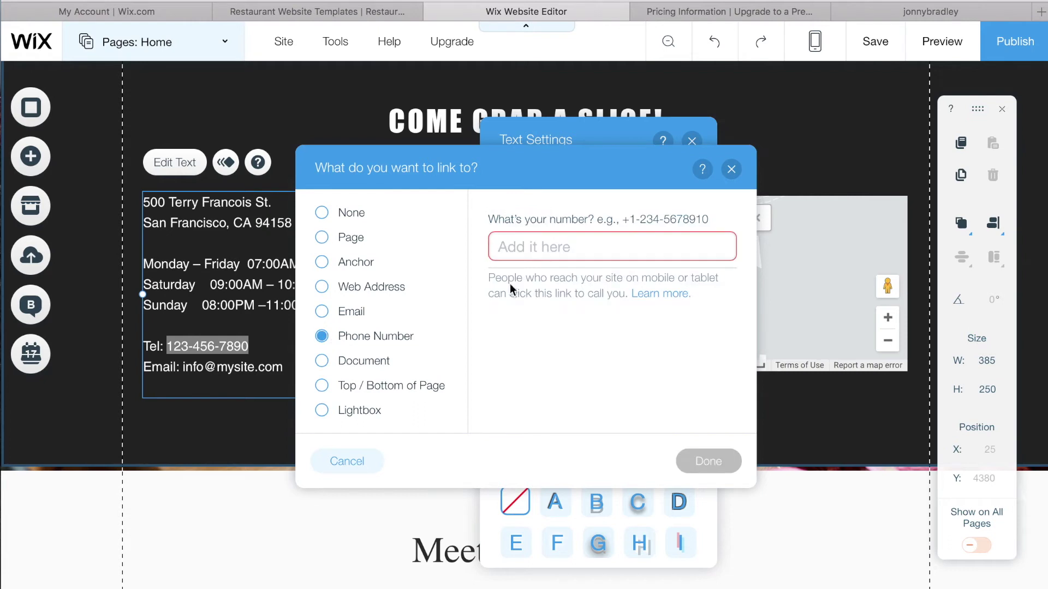
left_click(549, 245)
type("123456789")
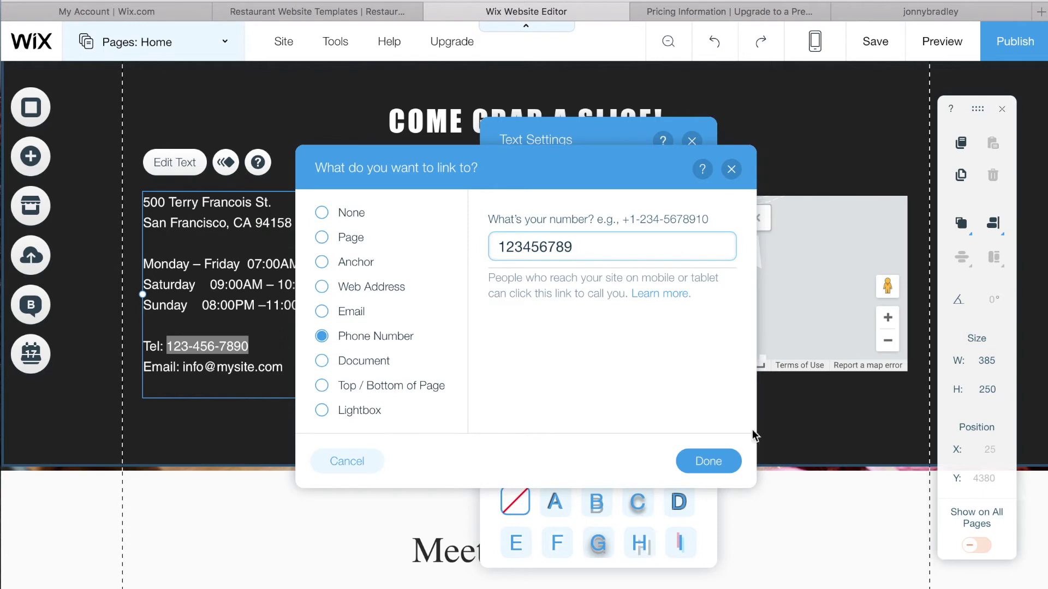
left_click(719, 461)
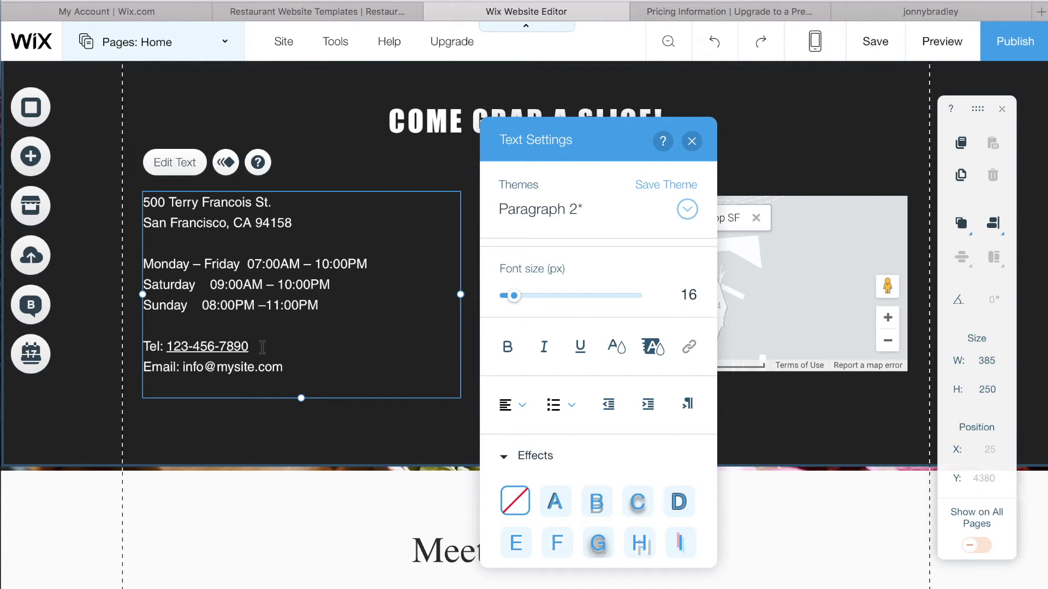
left_click(692, 142)
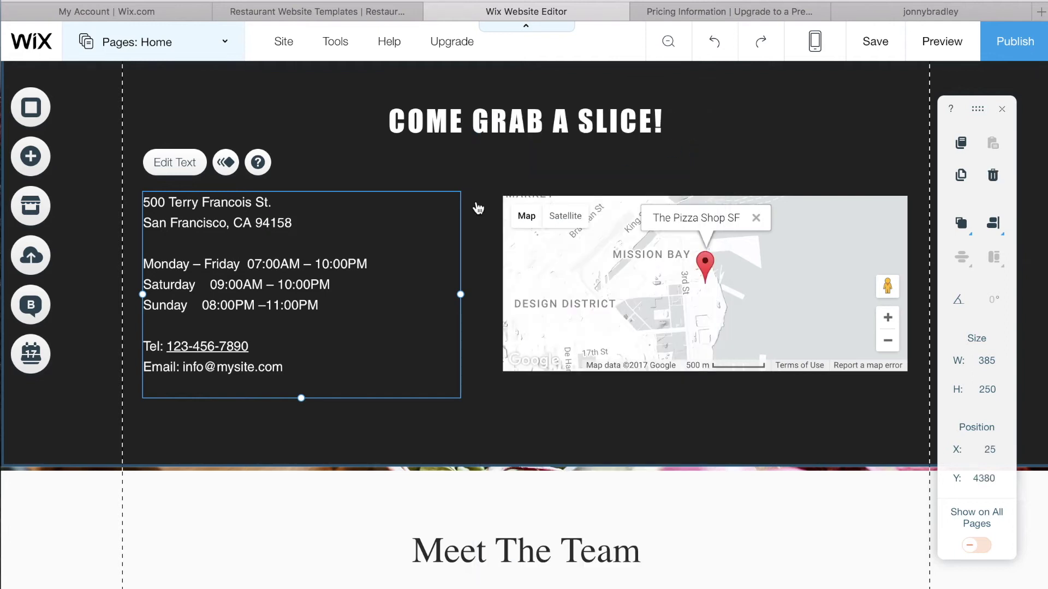
left_click(477, 202)
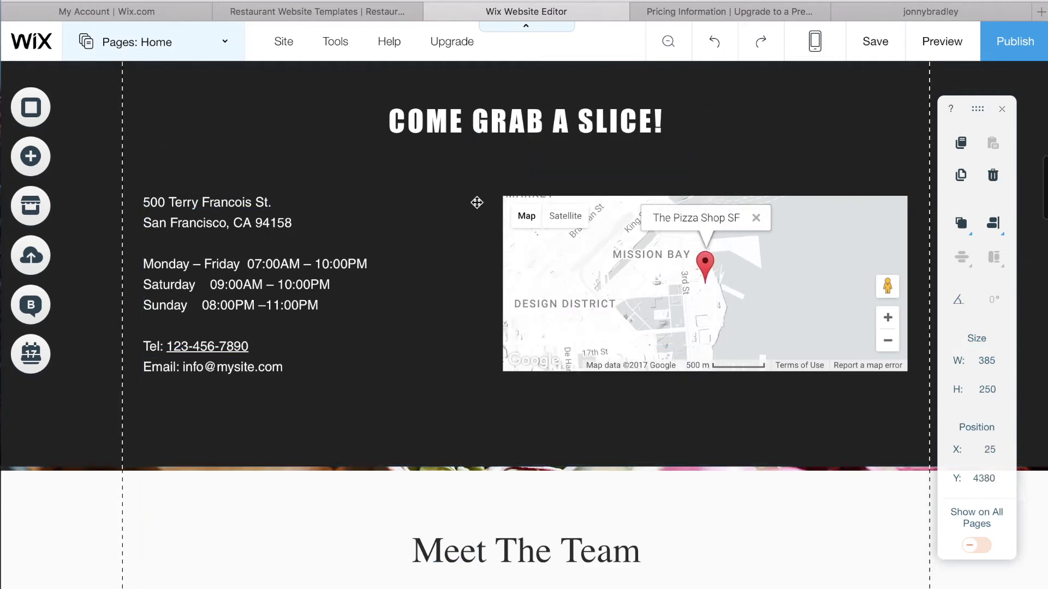
Look over the editor's site and view options and the Home page from the Our Story section up to the header
scroll(365, 164, "up", 20)
mouse_move(310, 53)
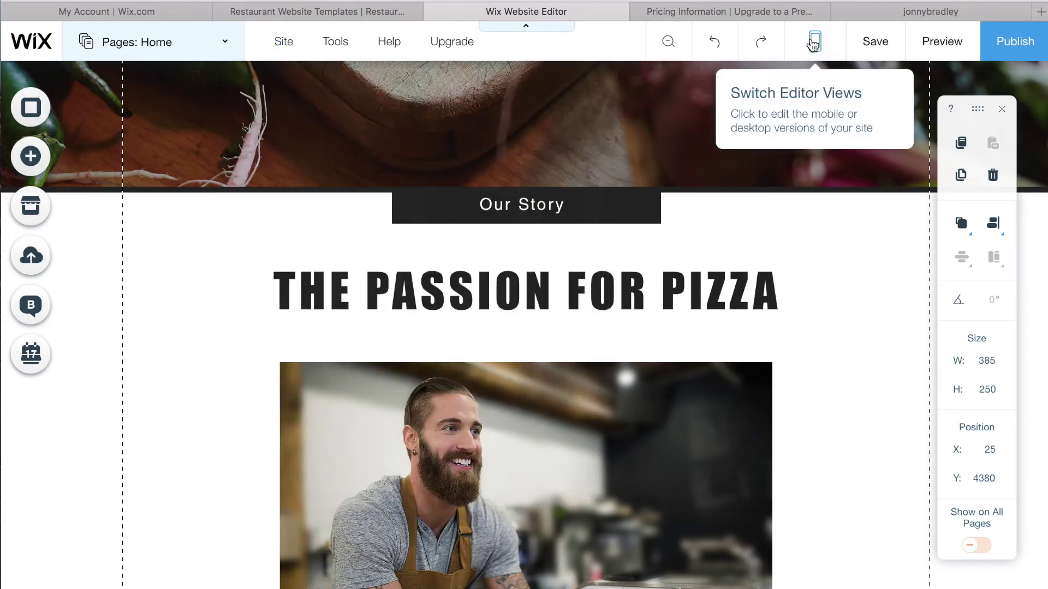
left_click(290, 47)
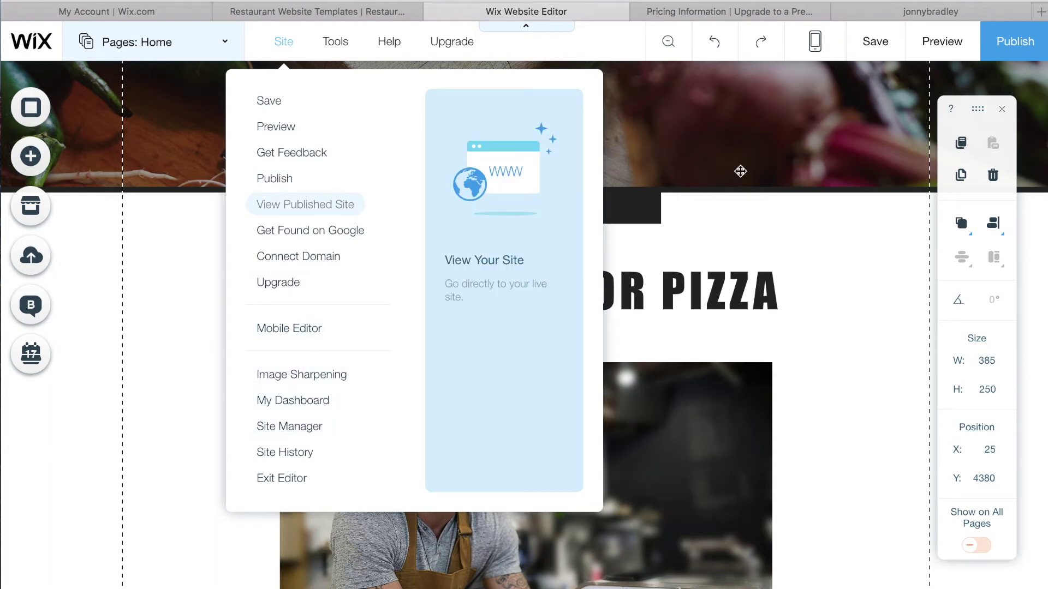
mouse_move(329, 42)
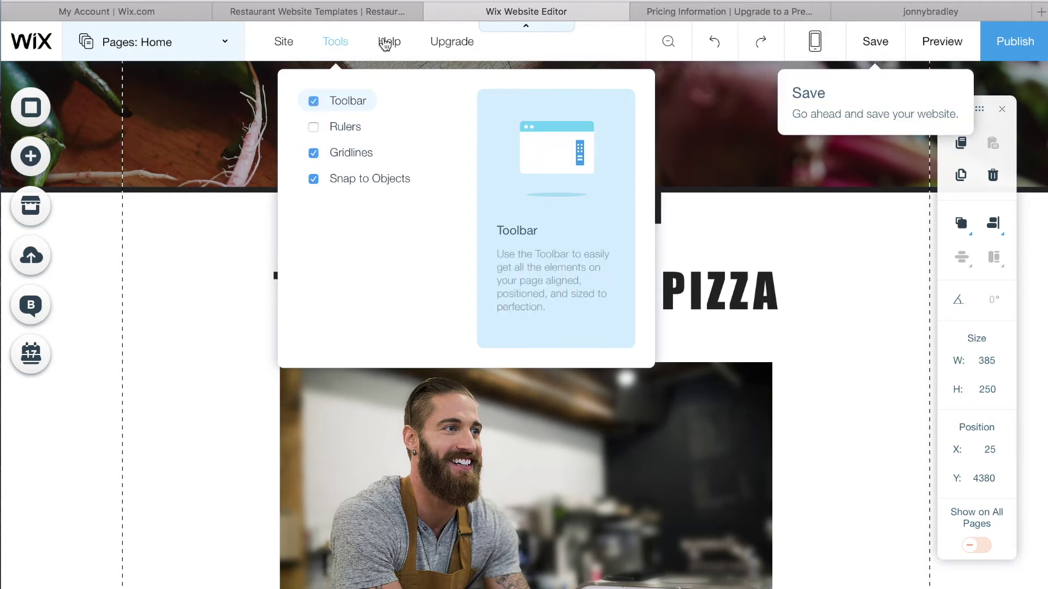
mouse_move(386, 46)
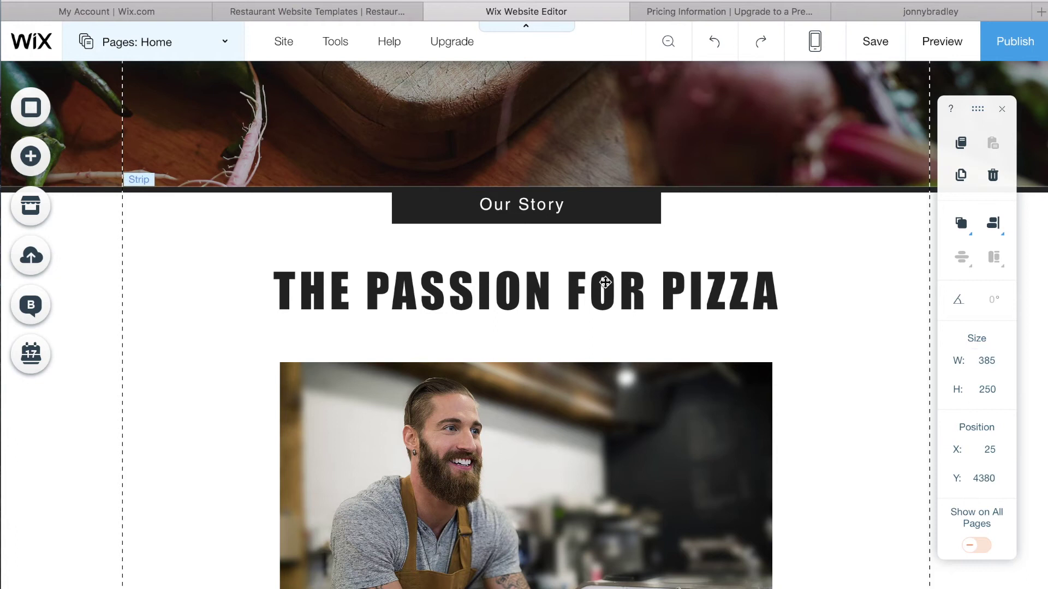
left_click(539, 210)
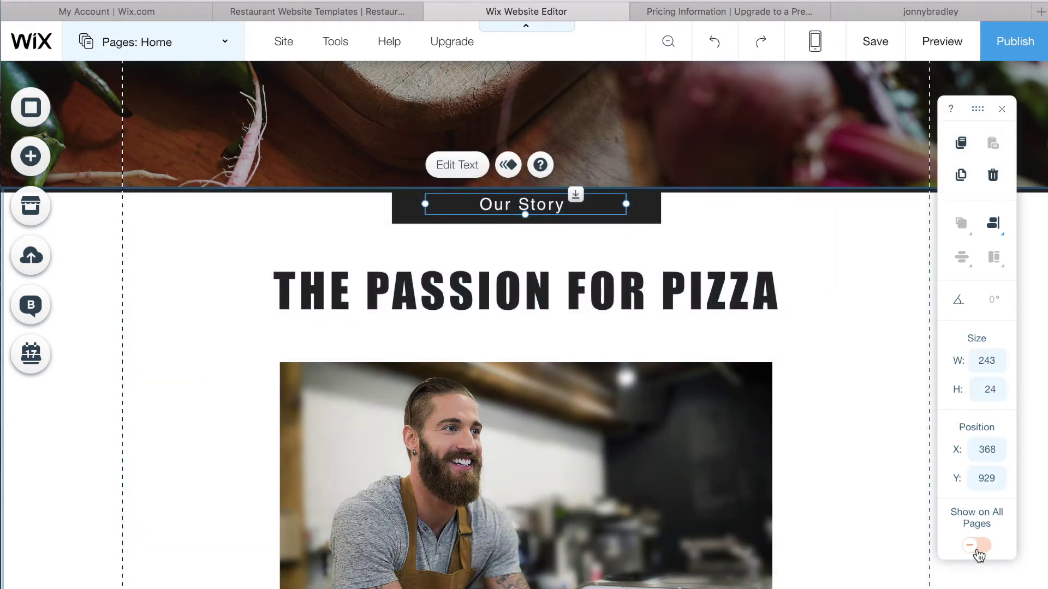
scroll(788, 300, "down", 3)
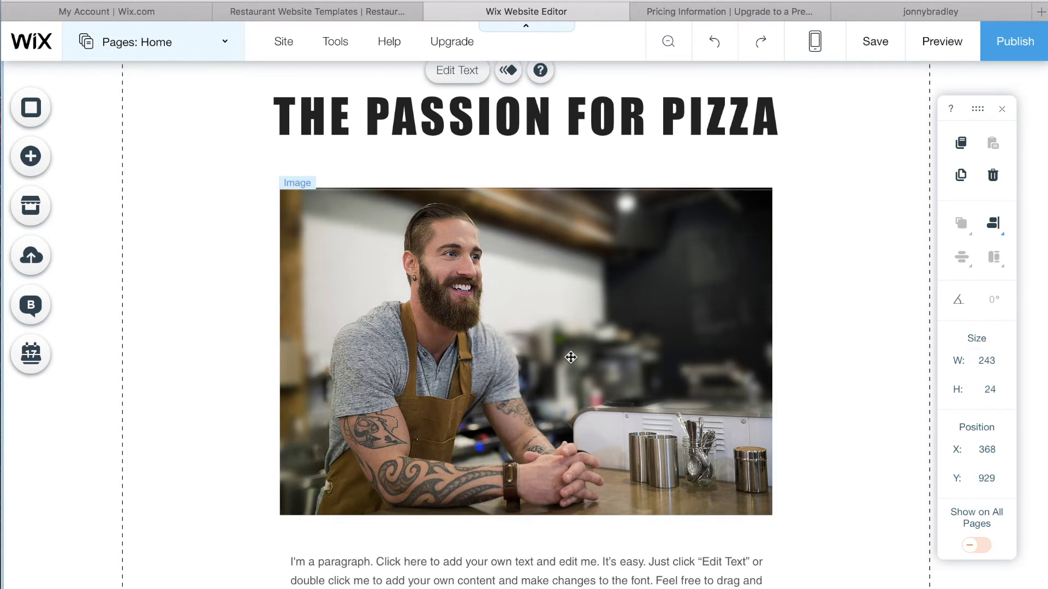
scroll(570, 358, "up", 2)
scroll(570, 357, "up", 10)
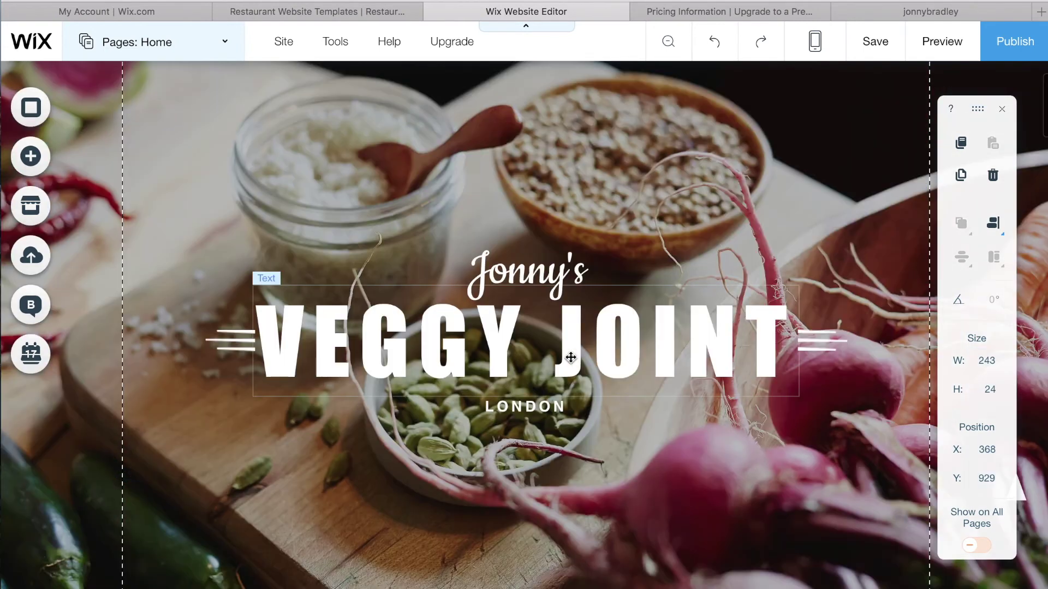
scroll(570, 358, "up", 1)
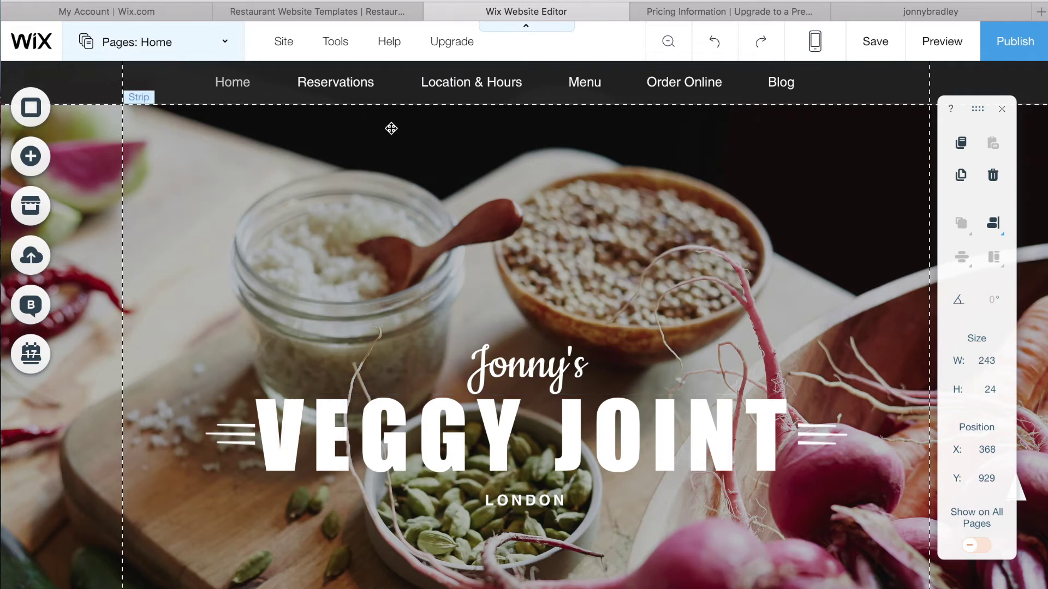
Switch the editor to the Menu page and bring its restaurant menu into view
left_click(224, 42)
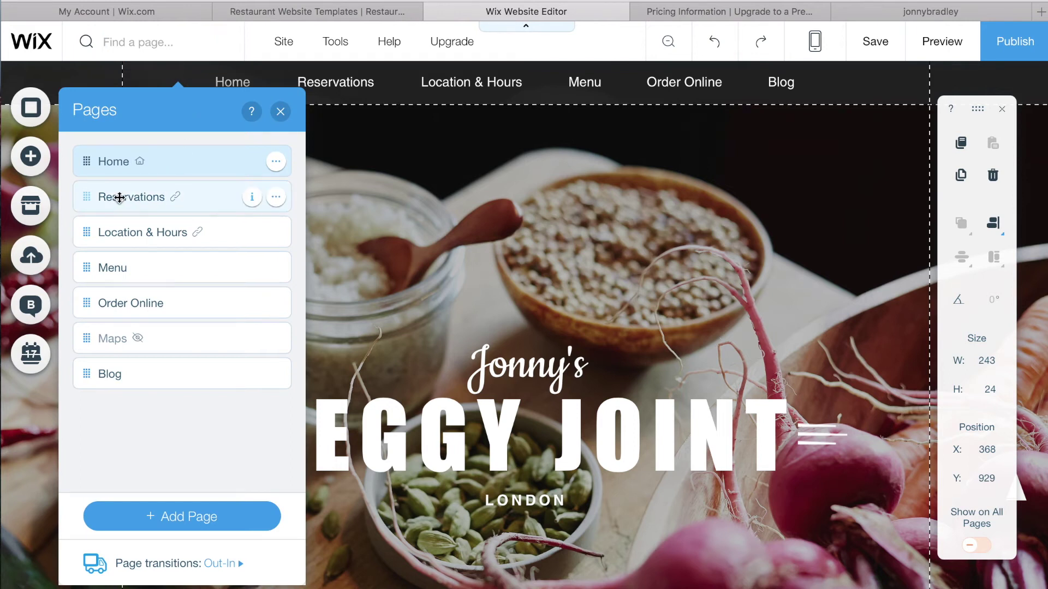
left_click(123, 265)
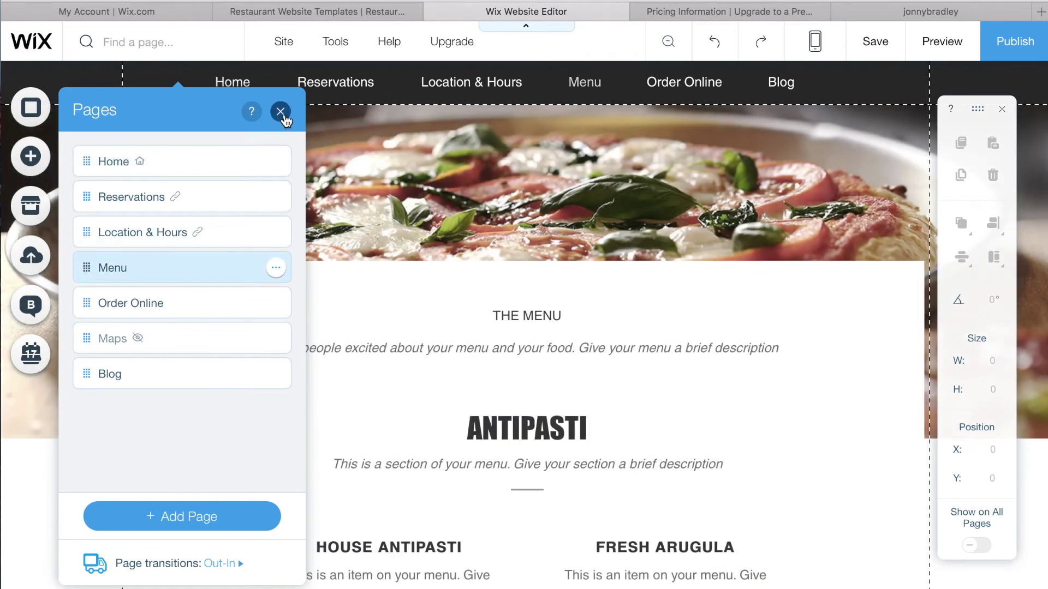
left_click(280, 111)
scroll(314, 309, "down", 1)
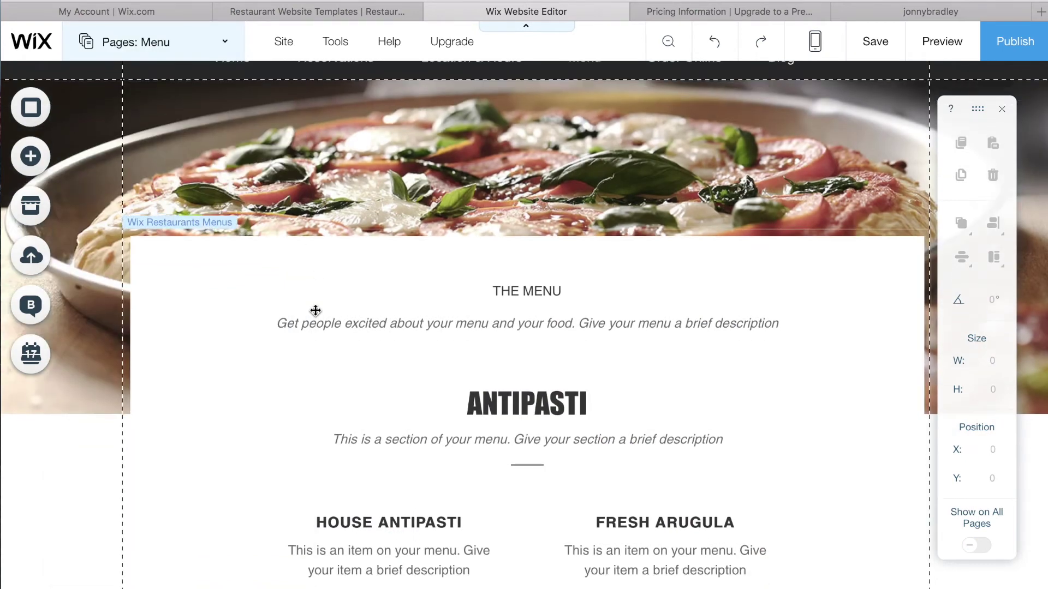
scroll(60, 254, "down", 2)
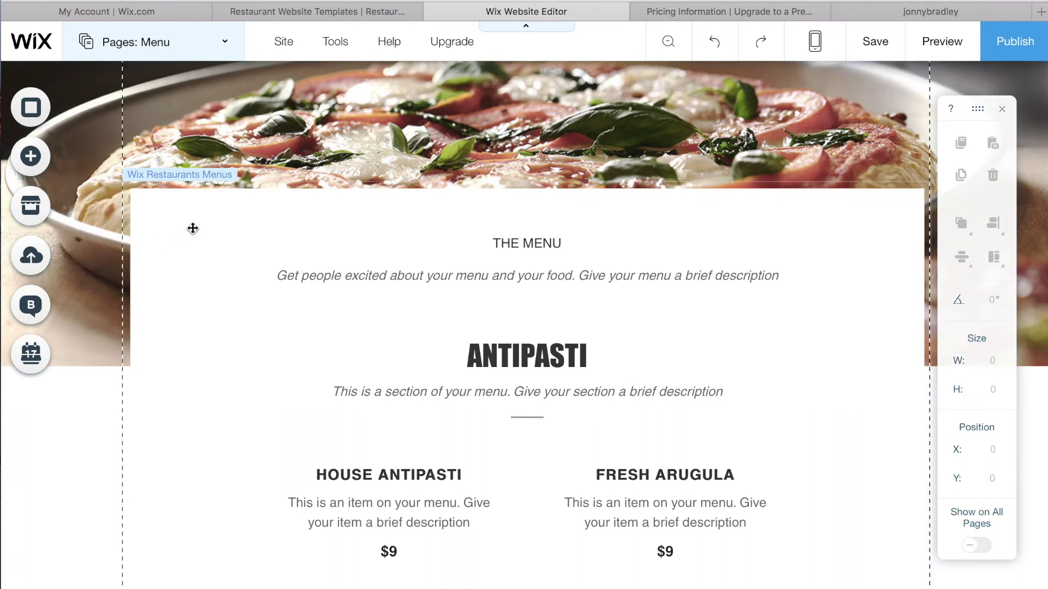
Change the layout of the restaurant menu on the Menu page to Gourmet
left_click(343, 235)
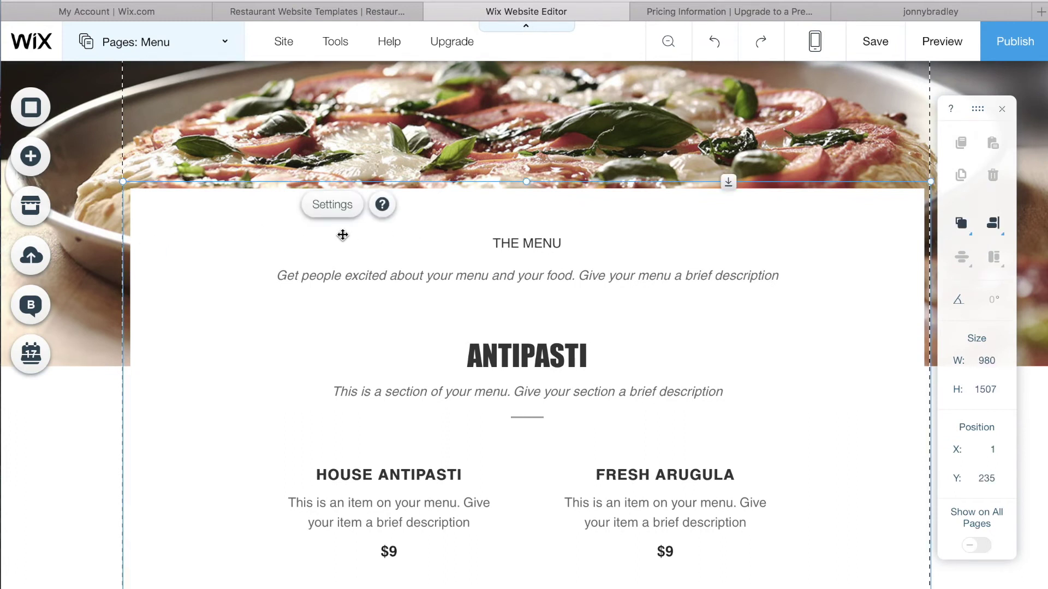
left_click(340, 207)
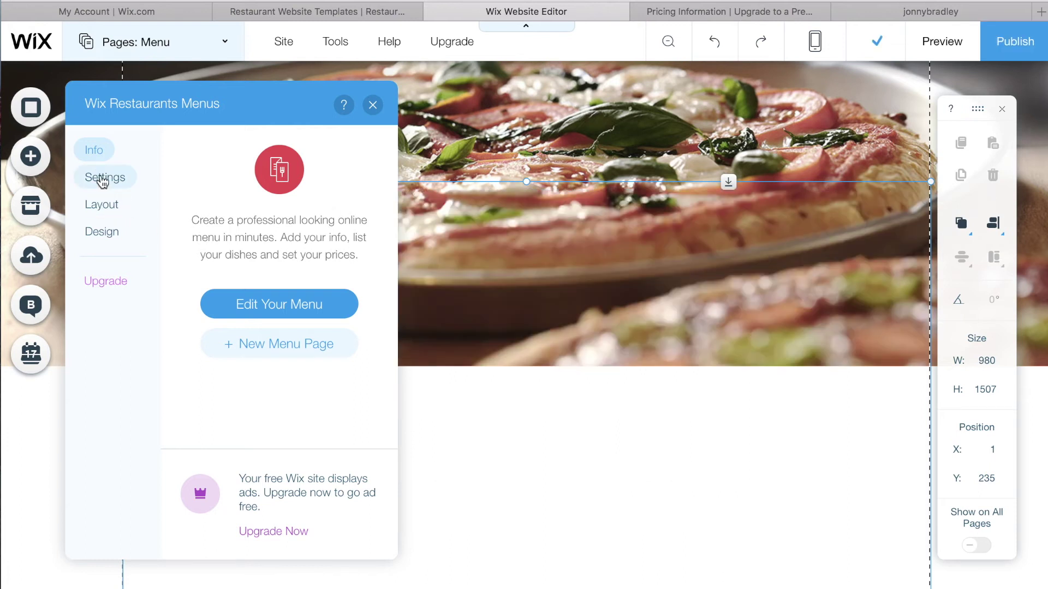
left_click(101, 206)
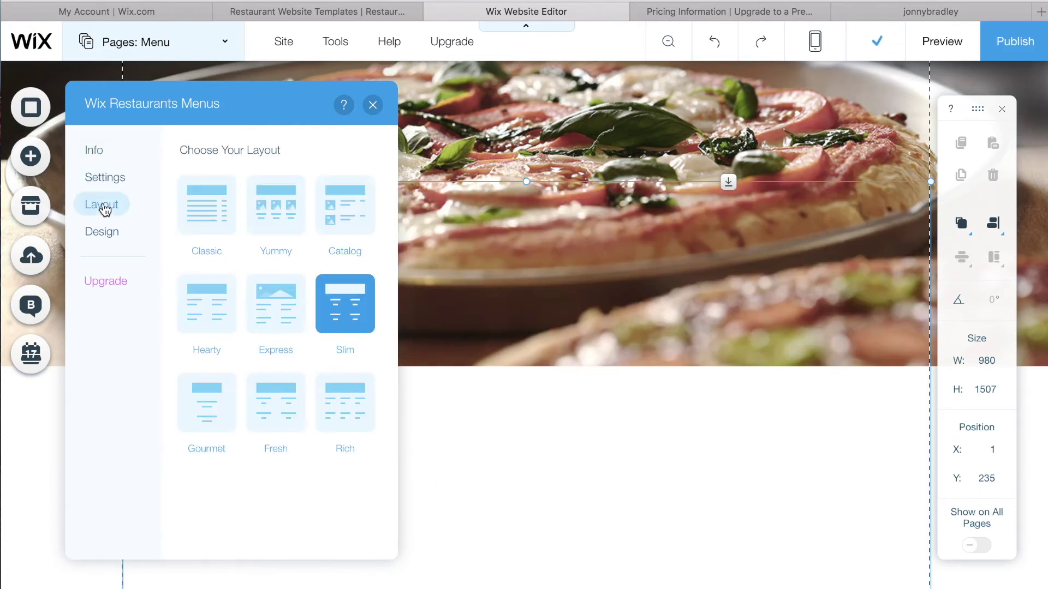
left_click(207, 409)
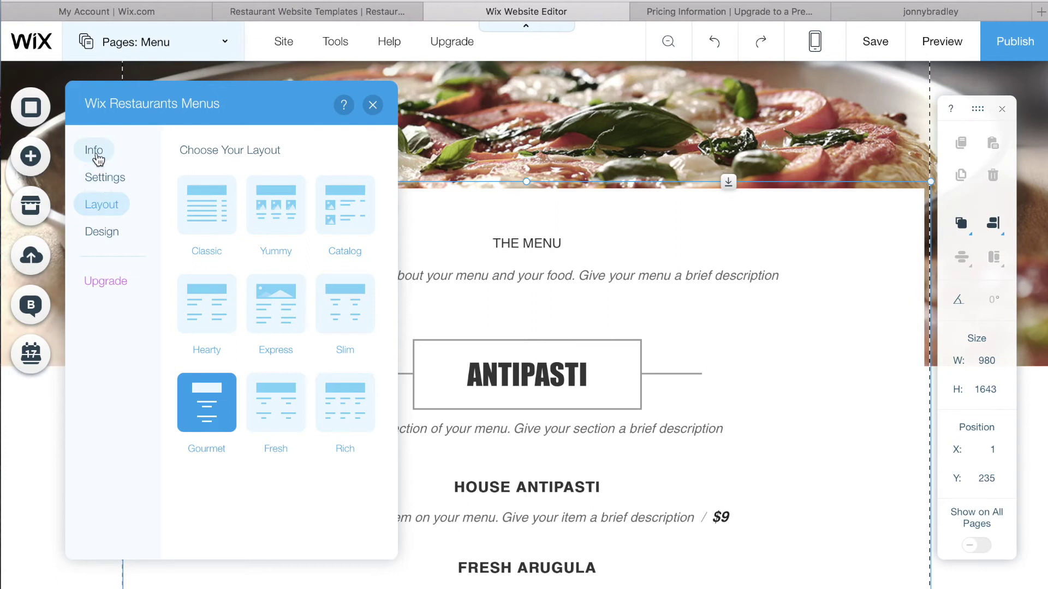
Open the restaurant menu for editing in the Wix Restaurants dashboard, skipping the form for restaurant name, address and phone number
left_click(94, 152)
left_click(258, 301)
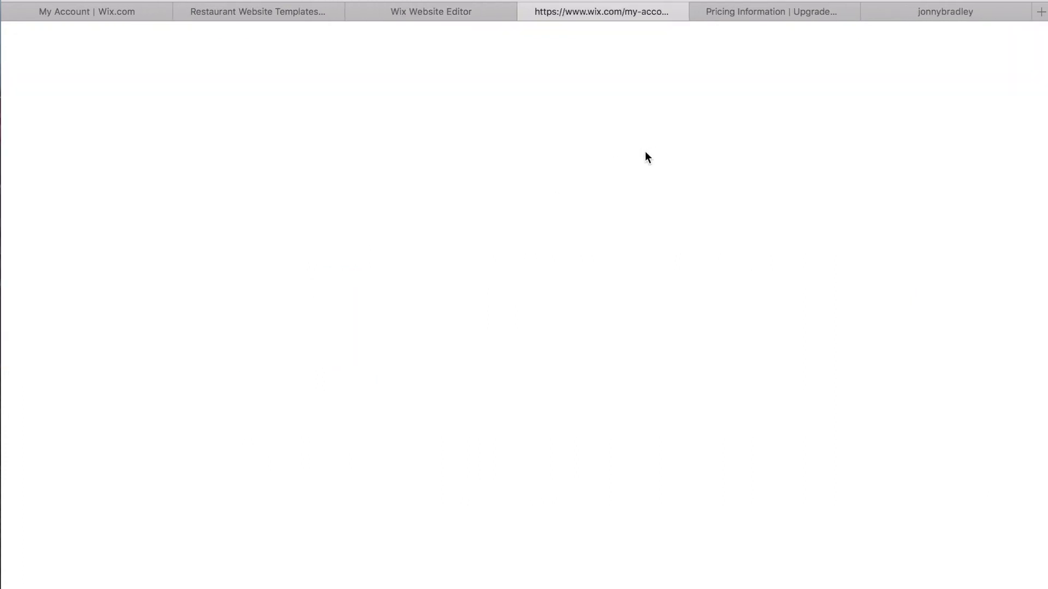
left_click(431, 10)
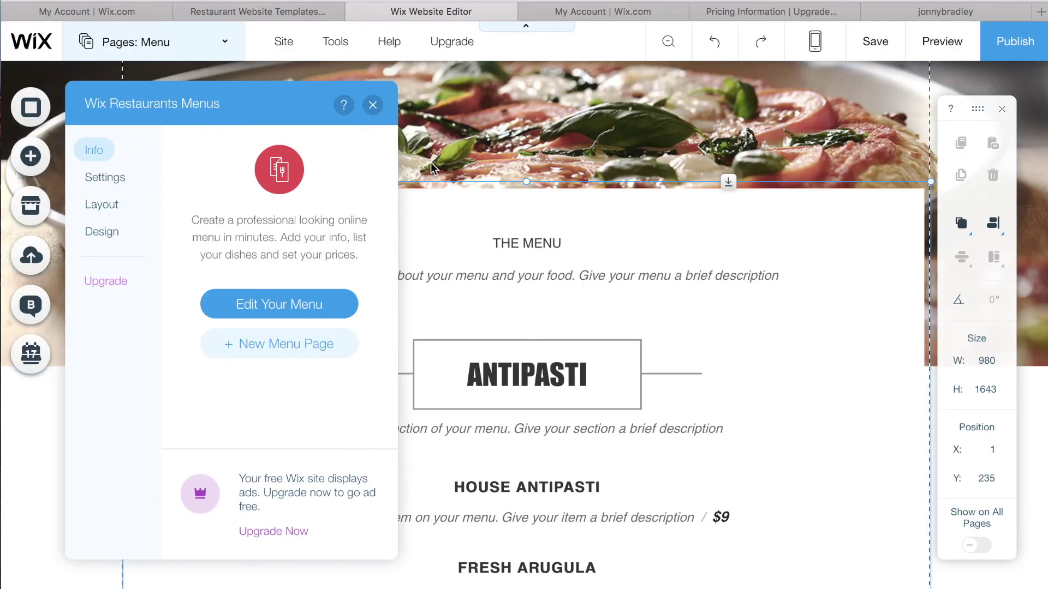
left_click(585, 12)
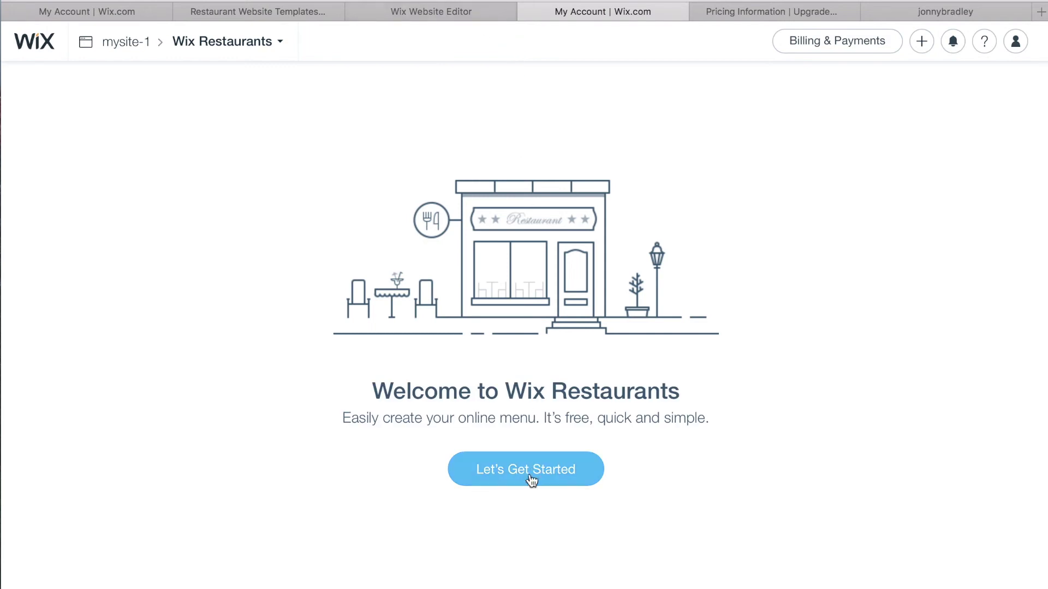
left_click(530, 477)
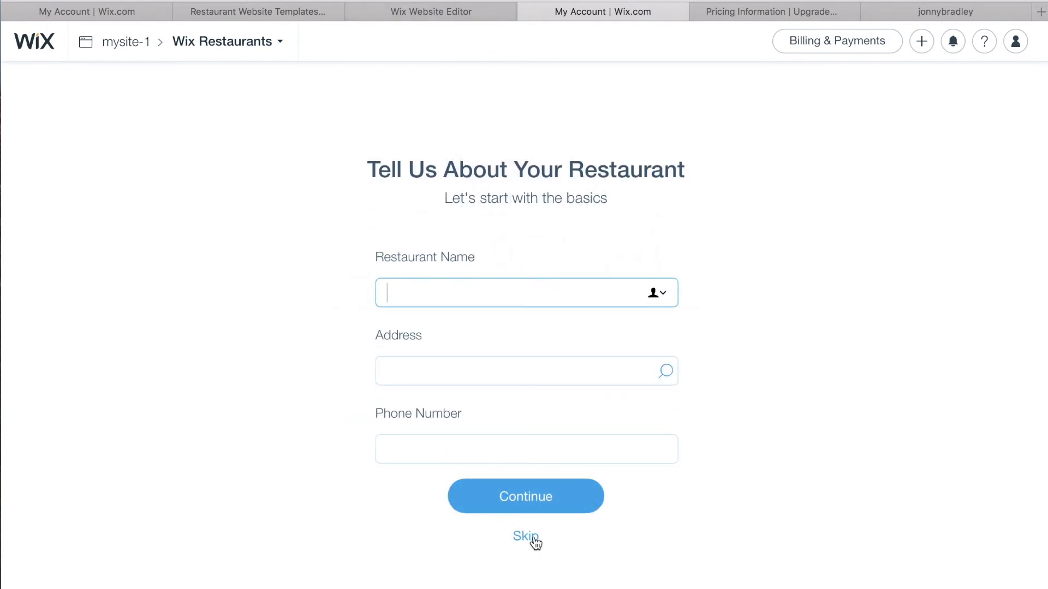
left_click(534, 538)
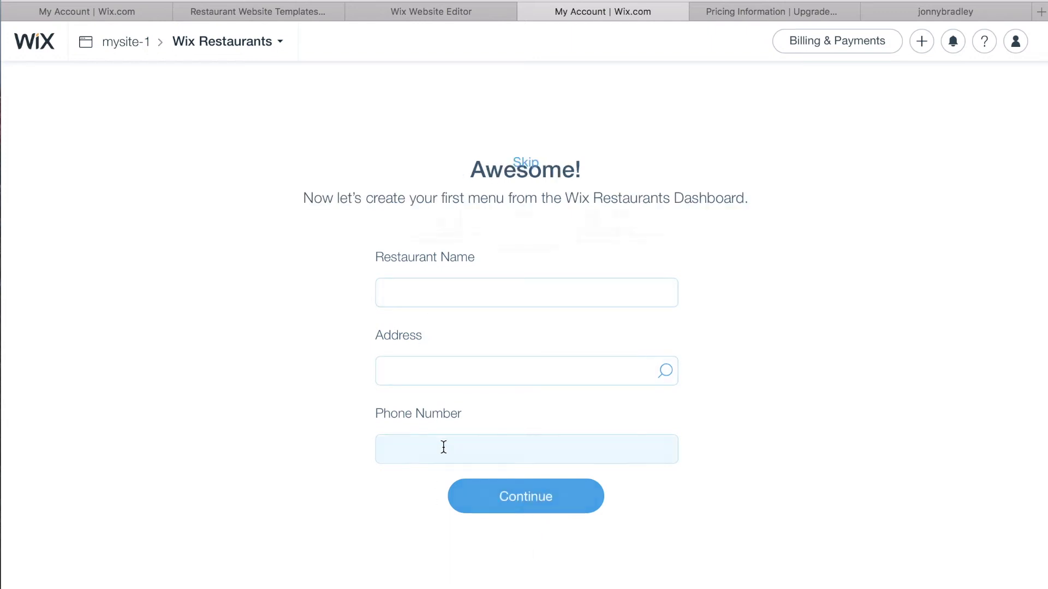
left_click(484, 451)
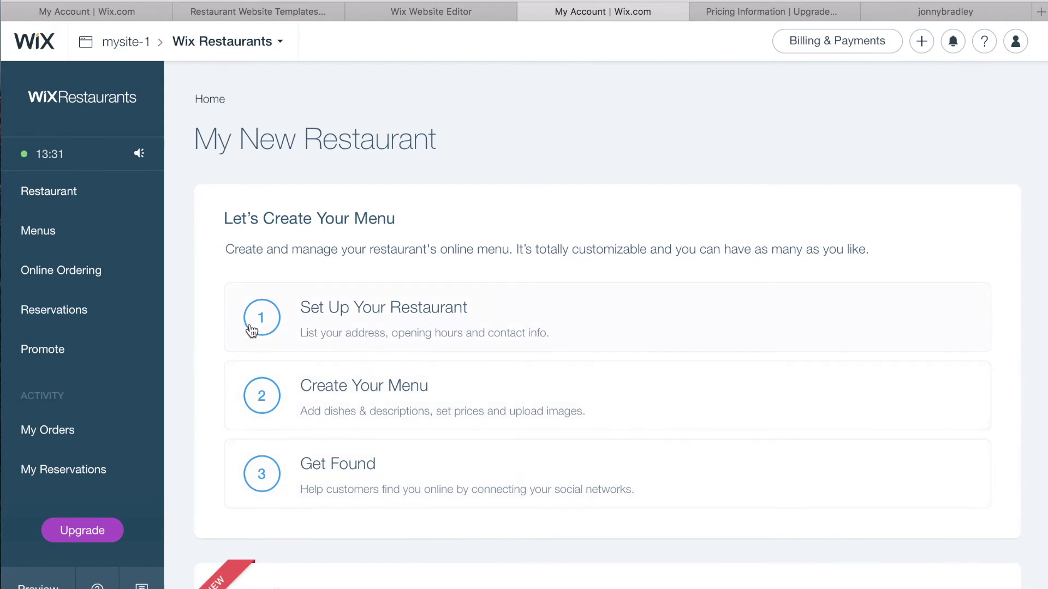
Review the Restaurant settings down to opening hours, language and currency, and open the list of menus to examine the Antipasti section
left_click(62, 203)
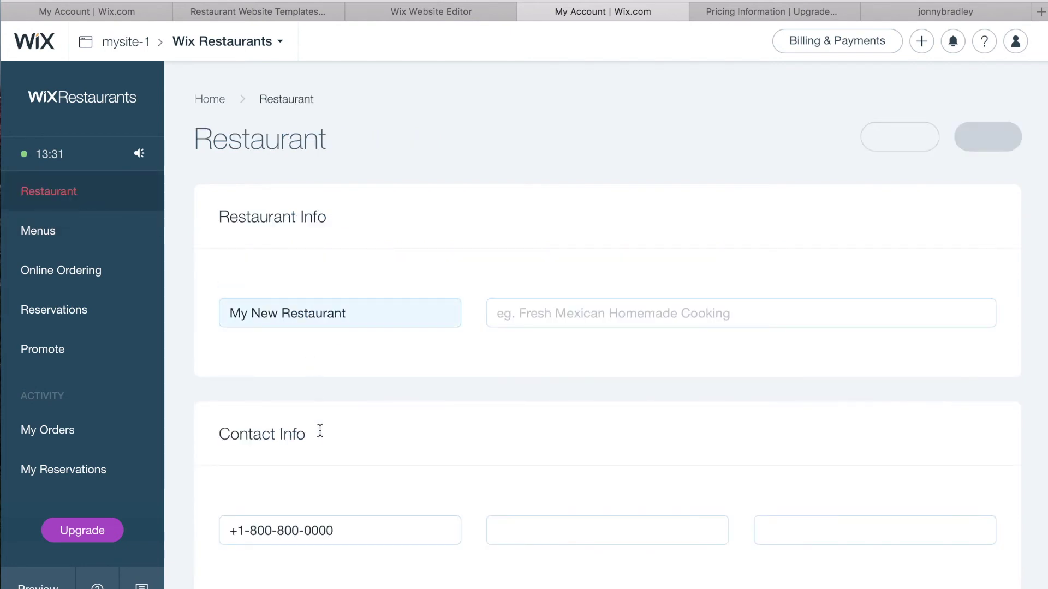
scroll(320, 431, "down", 10)
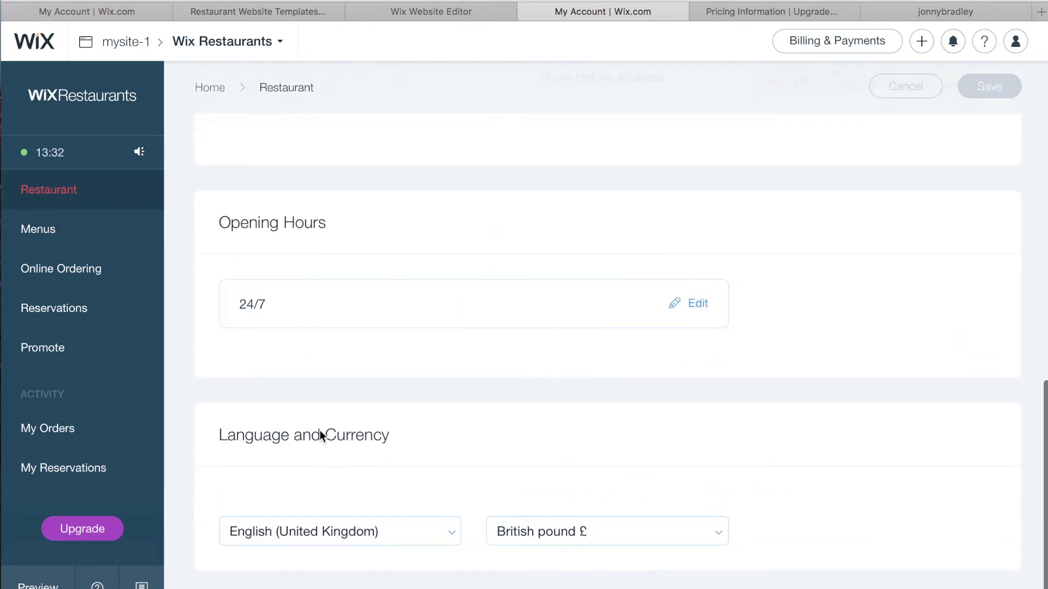
left_click(37, 234)
mouse_move(949, 418)
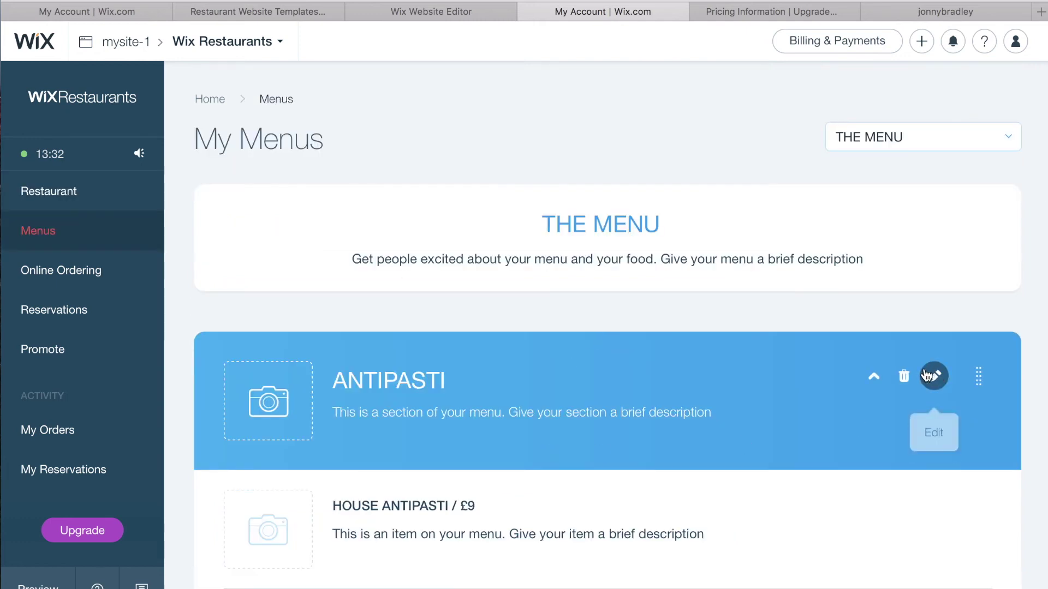
mouse_move(538, 517)
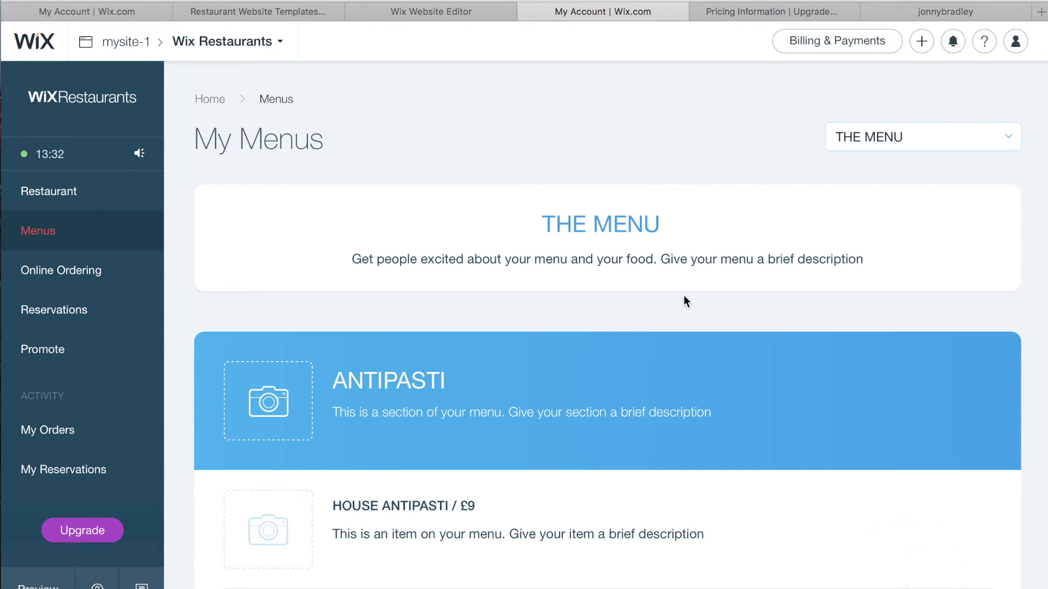
Turn on online ordering for the restaurant and connect THE MENU to it
left_click(1004, 144)
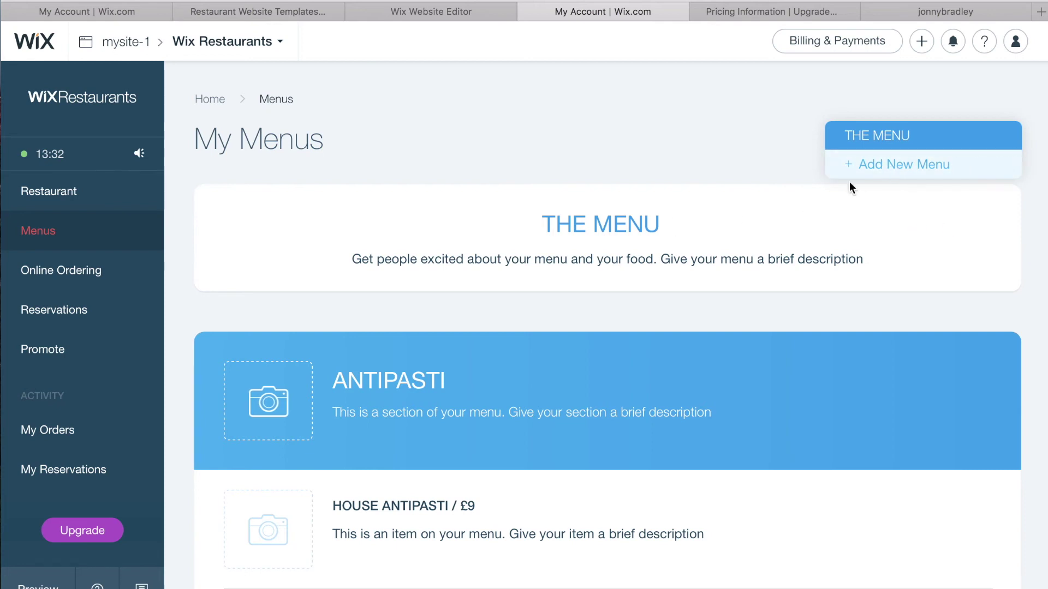
left_click(75, 271)
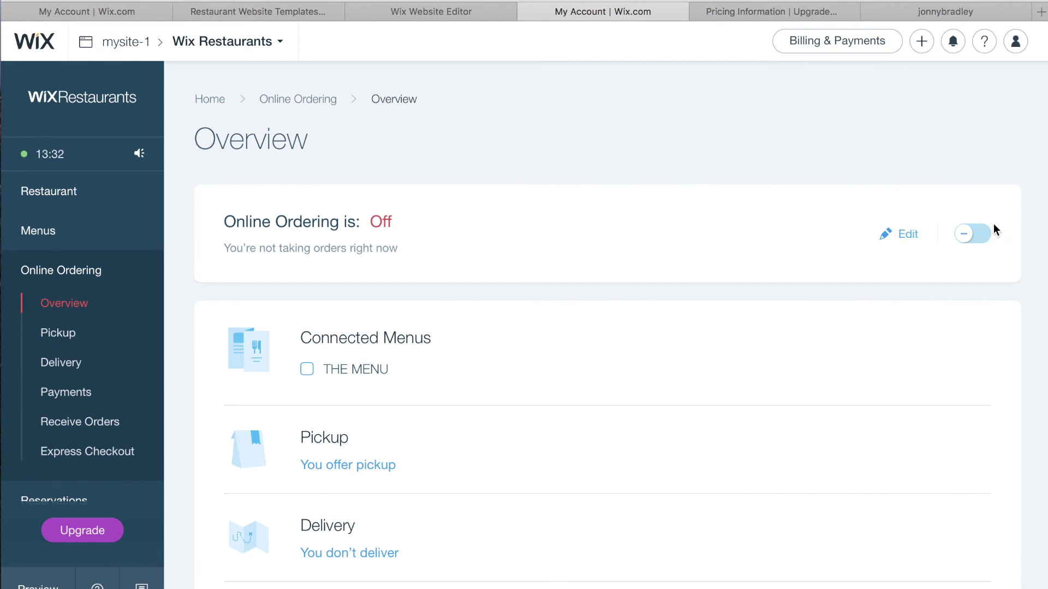
left_click(977, 239)
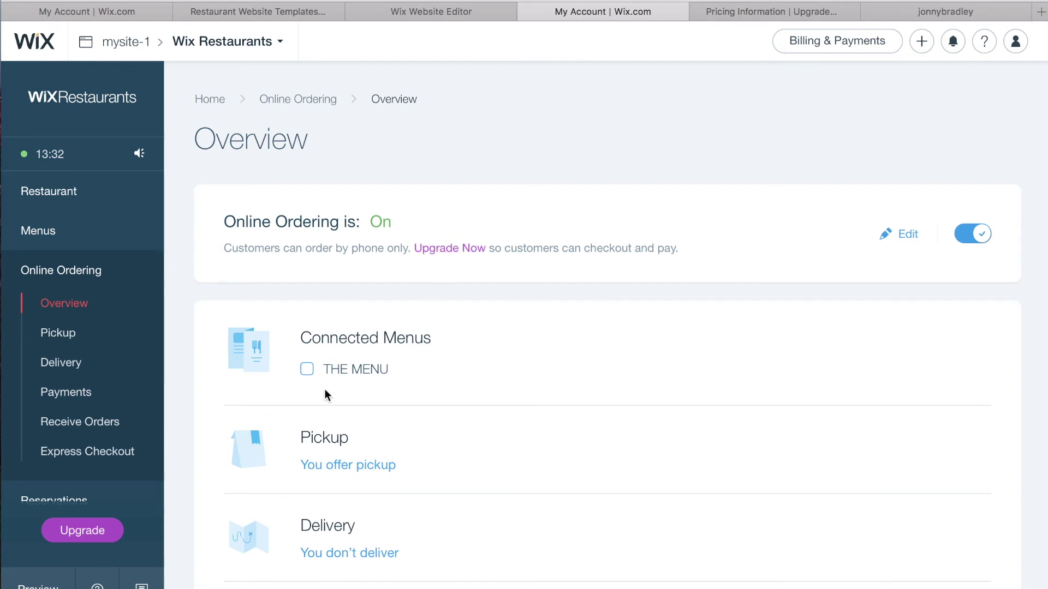
left_click(307, 368)
scroll(332, 407, "down", 2)
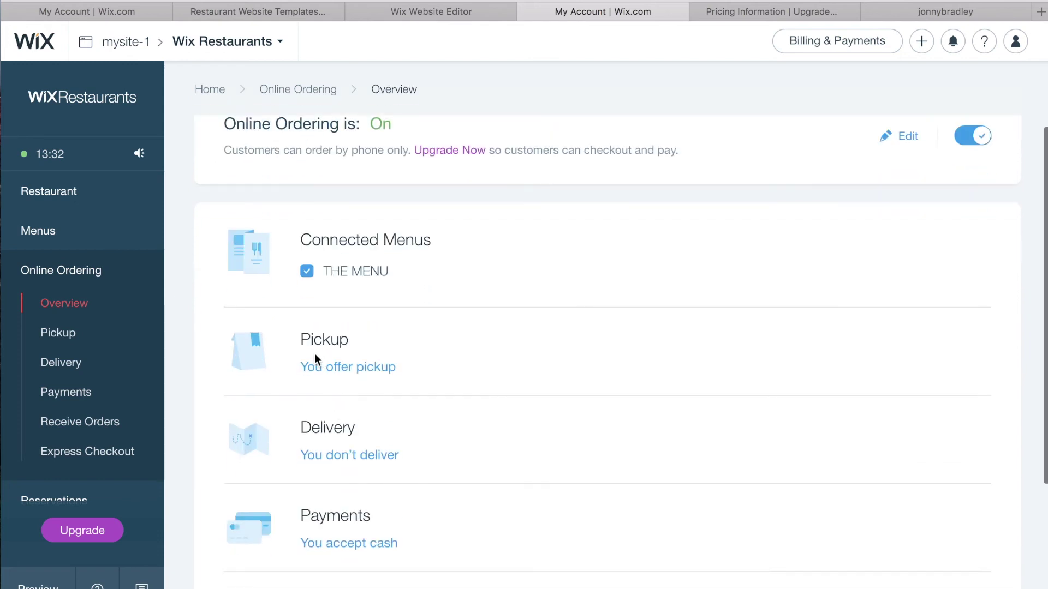
scroll(336, 438, "down", 2)
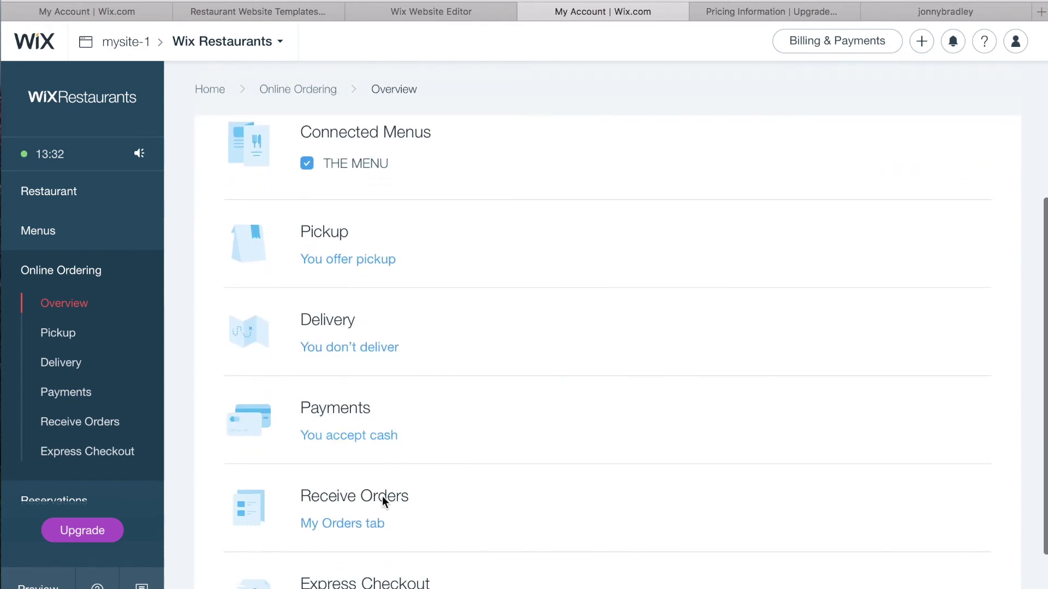
scroll(339, 519, "down", 1)
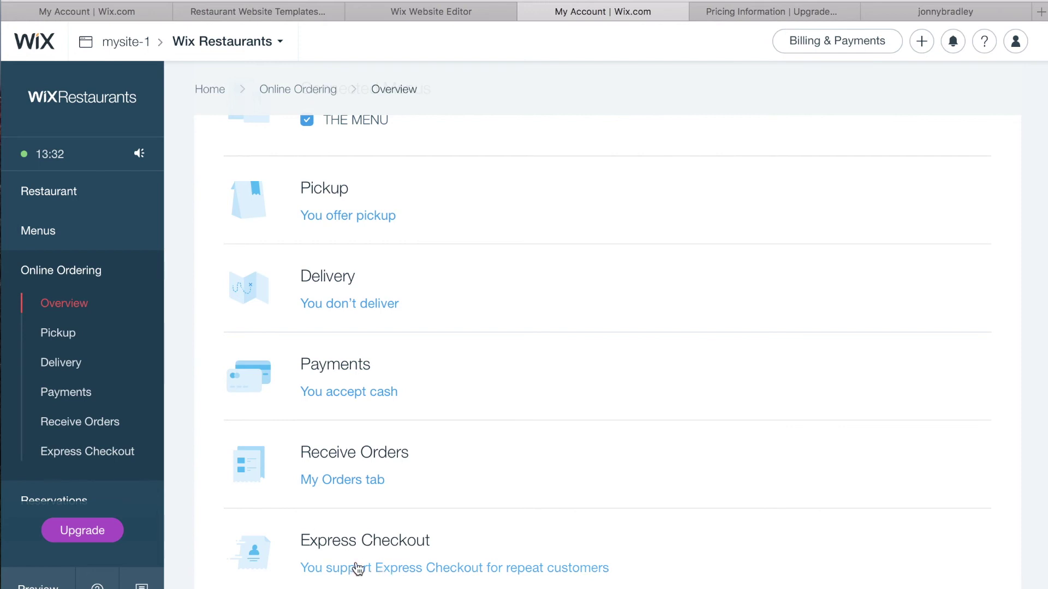
left_click_drag(300, 540, 509, 543)
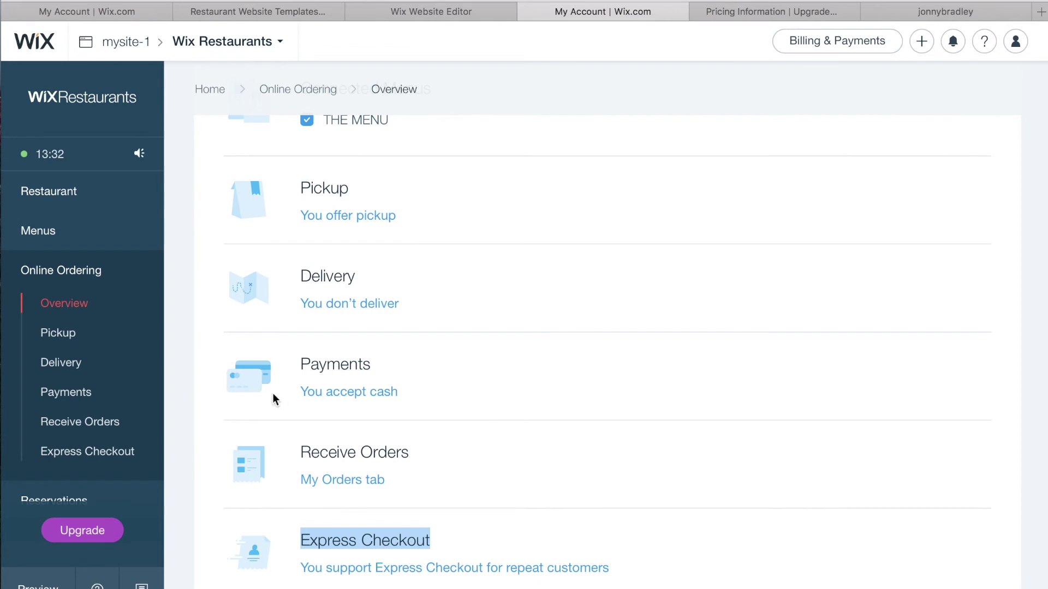
Turn on reservations for the restaurant
scroll(114, 391, "down", 3)
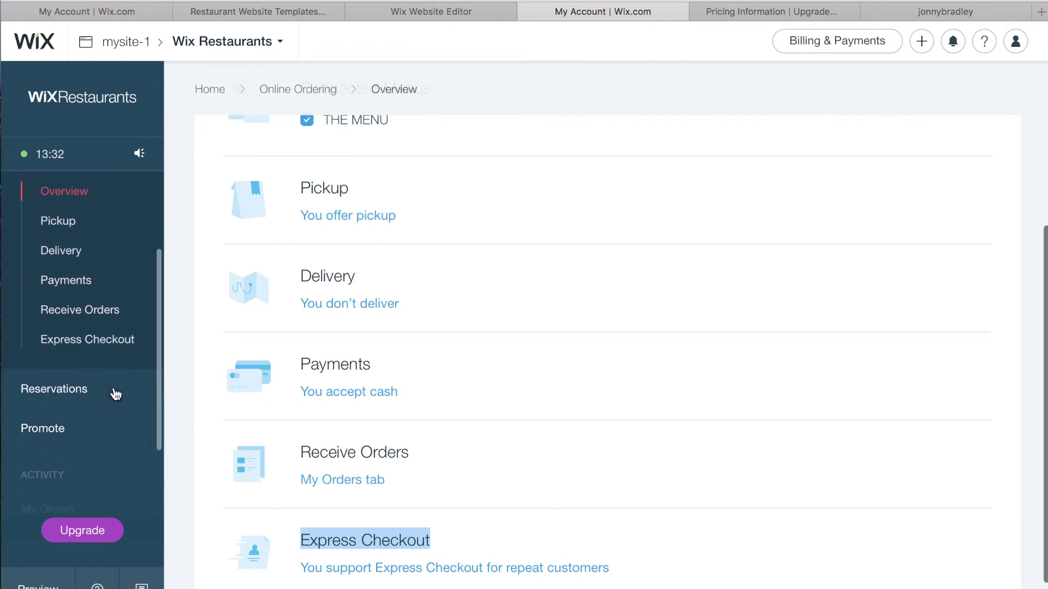
scroll(72, 370, "down", 1)
left_click(67, 327)
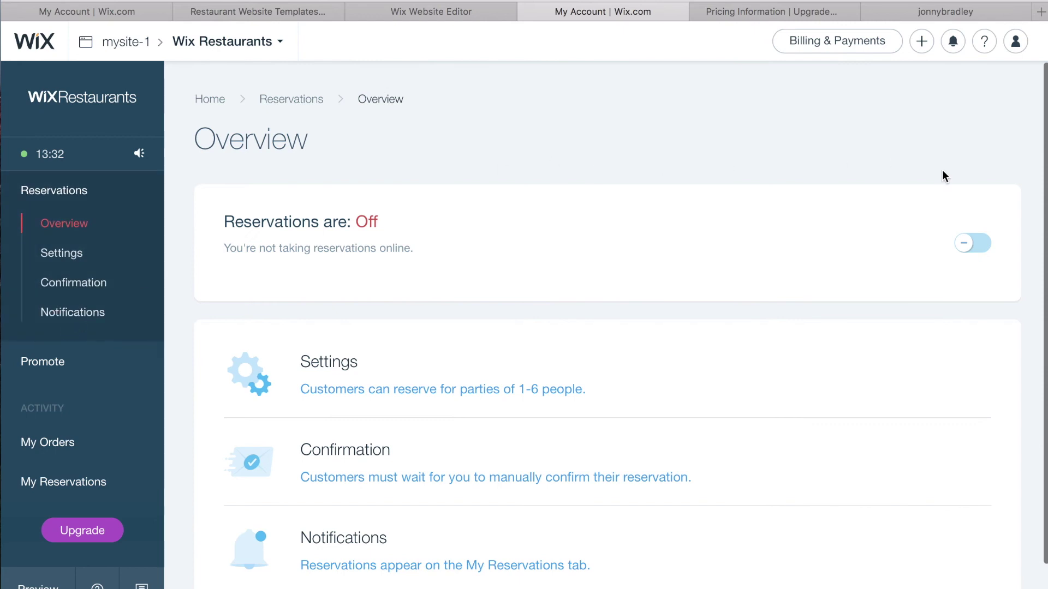
left_click(976, 244)
scroll(458, 338, "down", 1)
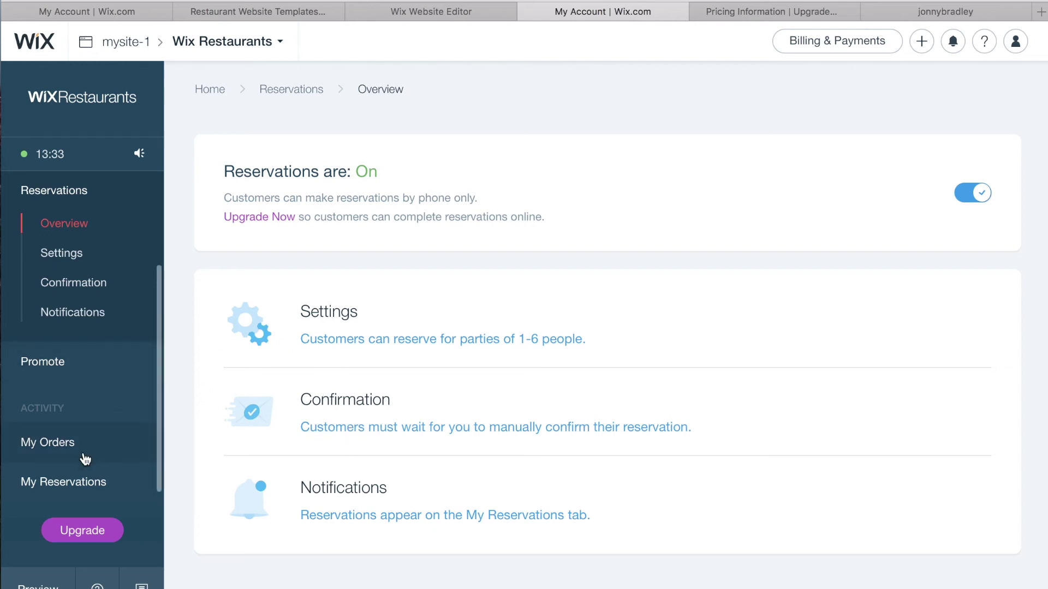
Examine where incoming orders and reservations are listed in the Wix Restaurants dashboard
left_click(54, 442)
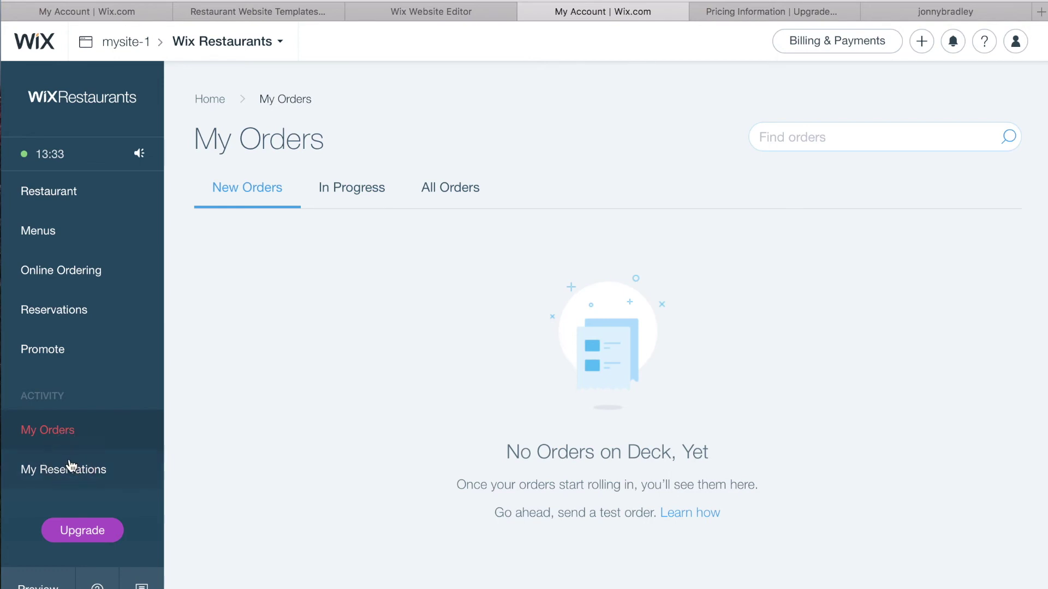
left_click(70, 469)
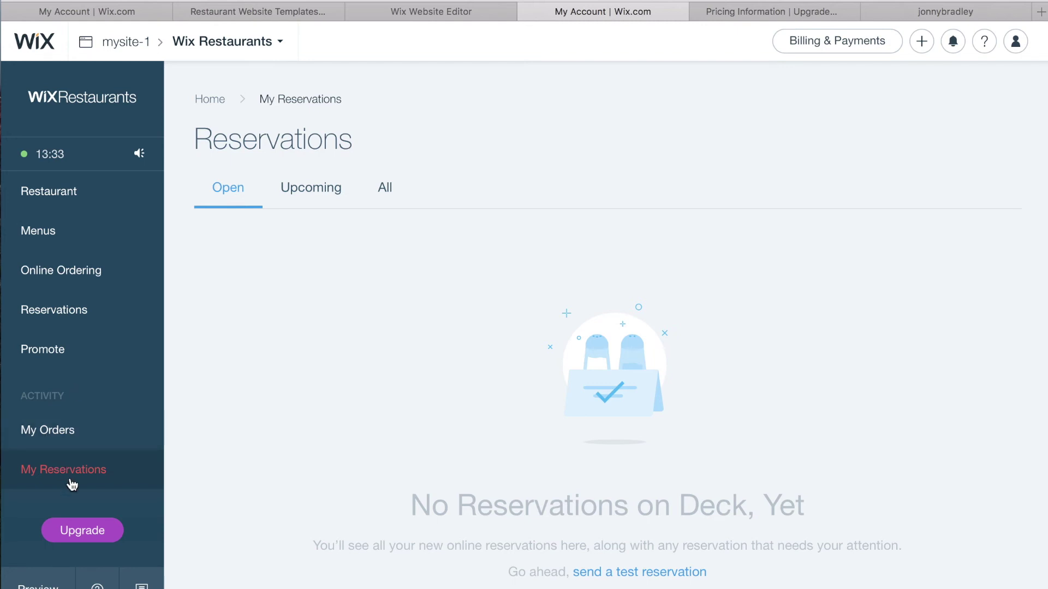
left_click(30, 432)
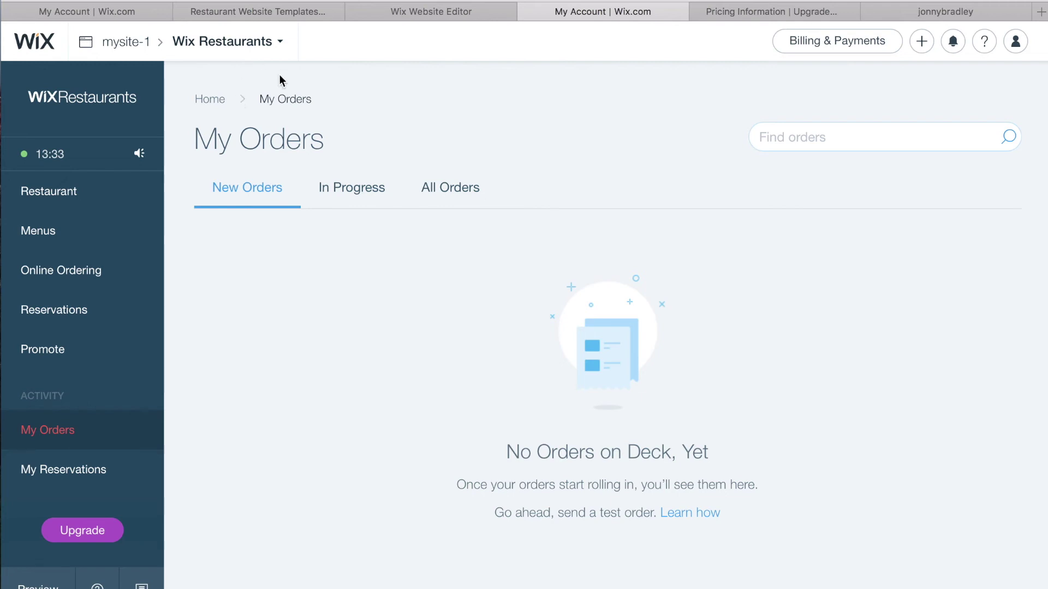
Return to the website editor, close the restaurant menu settings and switch to the Order Online page
left_click(527, 12)
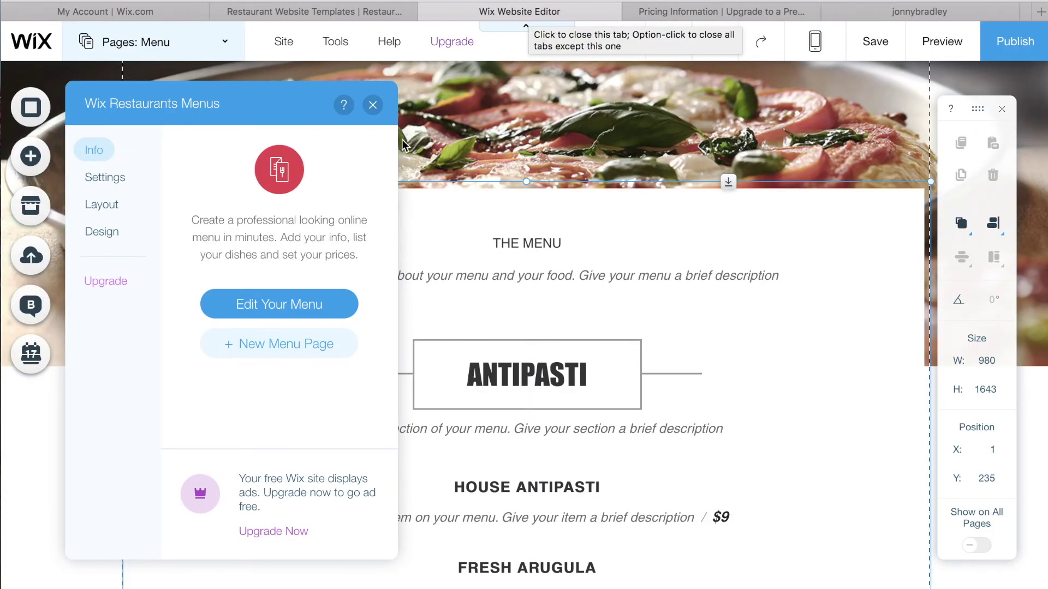
left_click(373, 105)
scroll(445, 335, "up", 2)
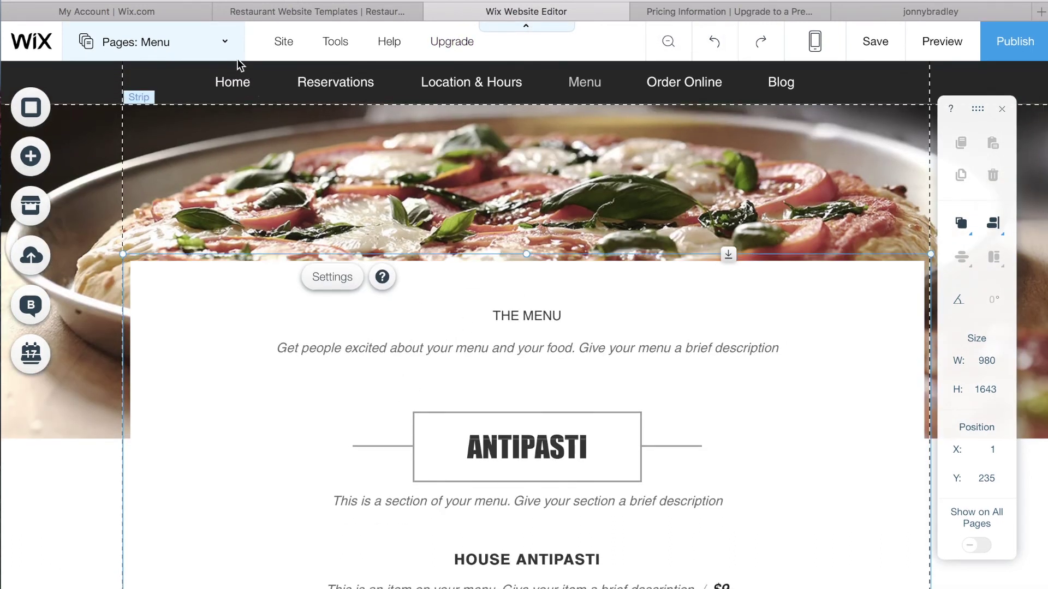
left_click(223, 42)
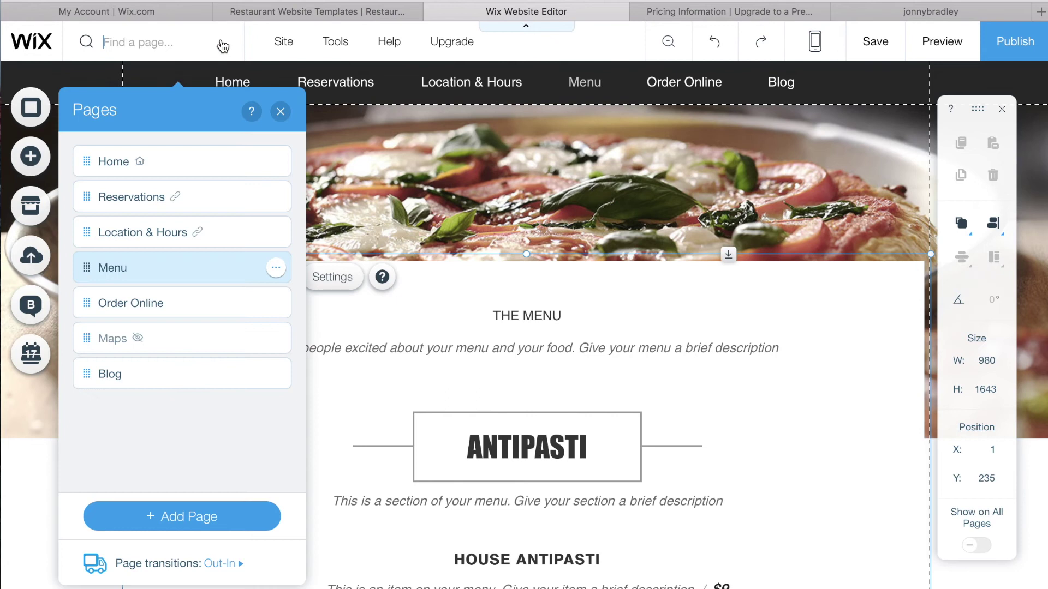
left_click(158, 302)
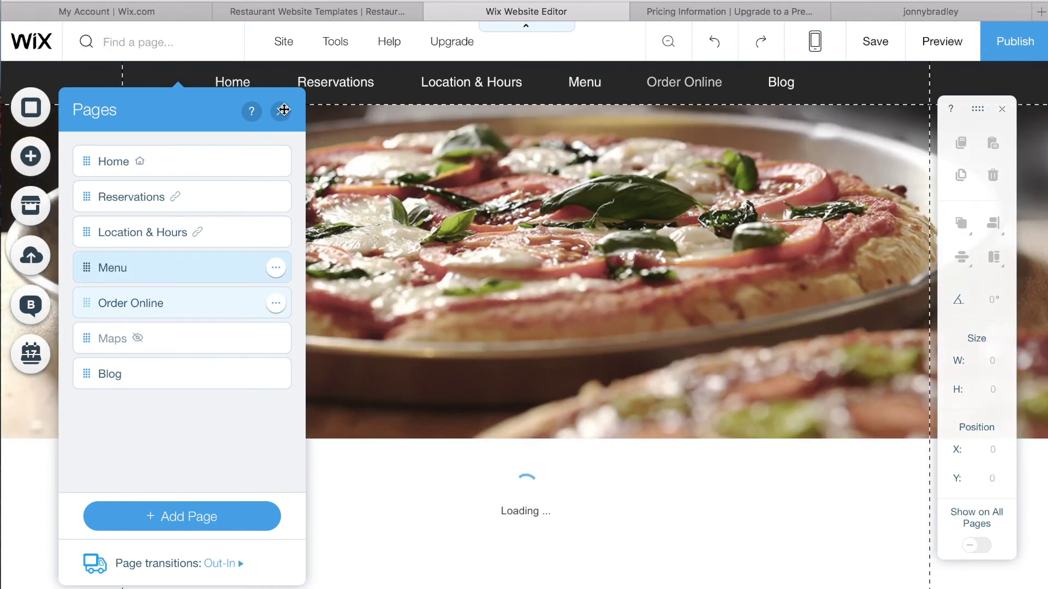
left_click(281, 113)
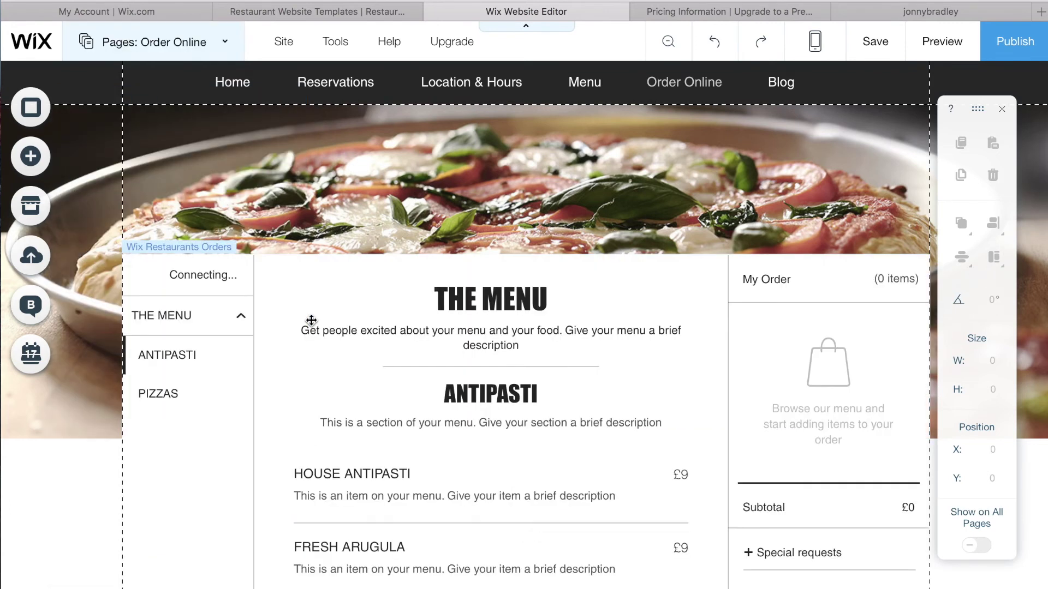
Select the restaurant ordering widget on the Order Online page and save the site
scroll(199, 264, "down", 1)
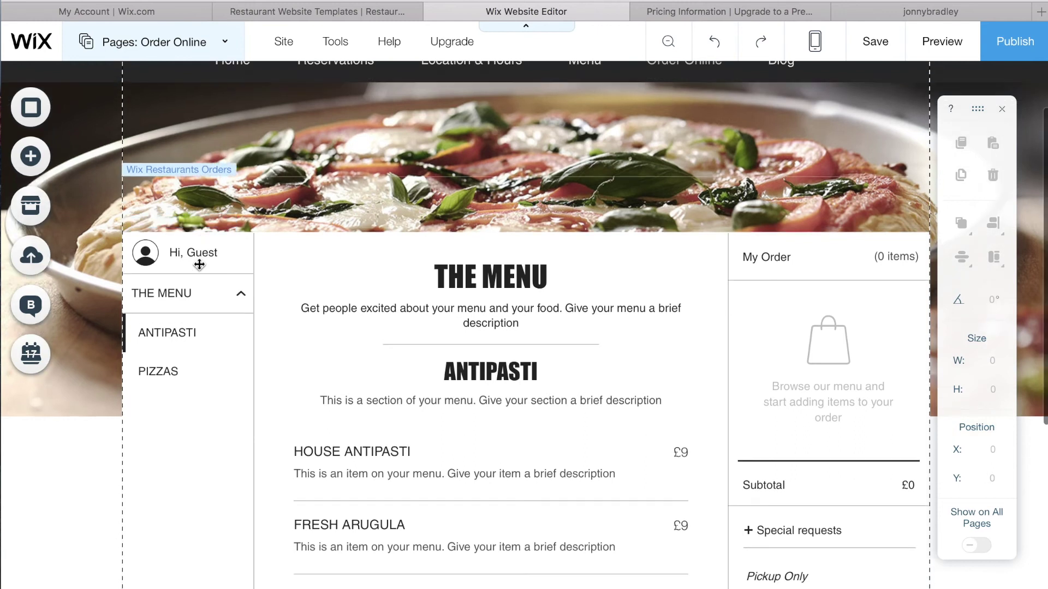
scroll(412, 403, "down", 4)
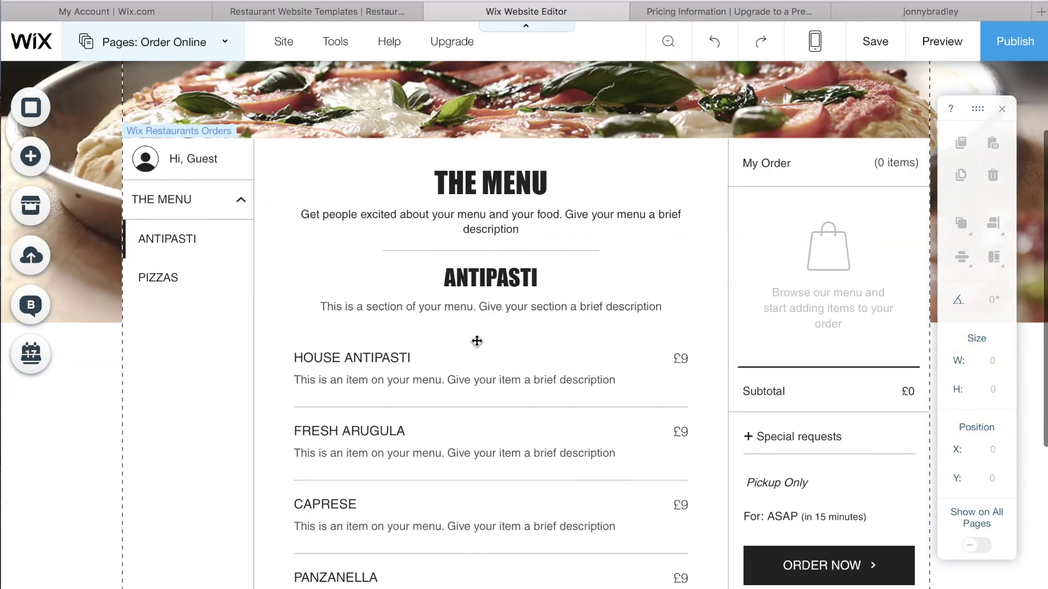
left_click(567, 375)
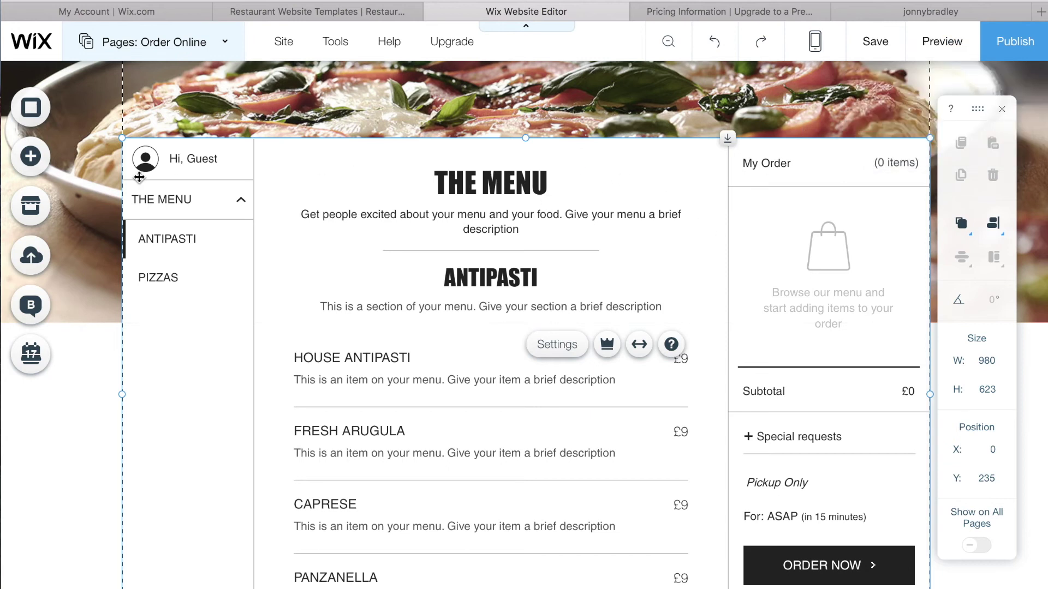
left_click(877, 41)
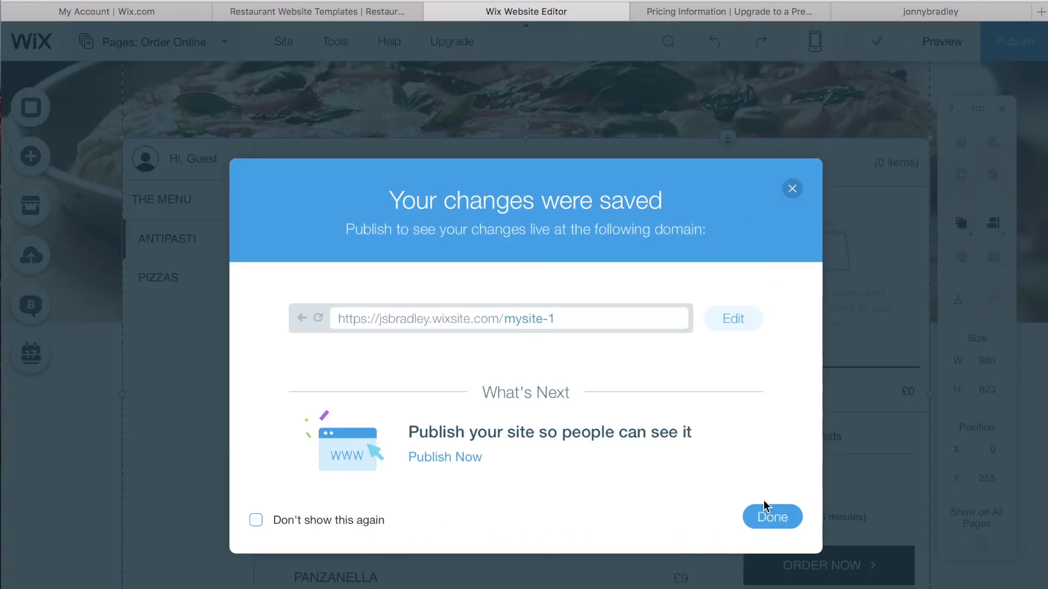
left_click(768, 513)
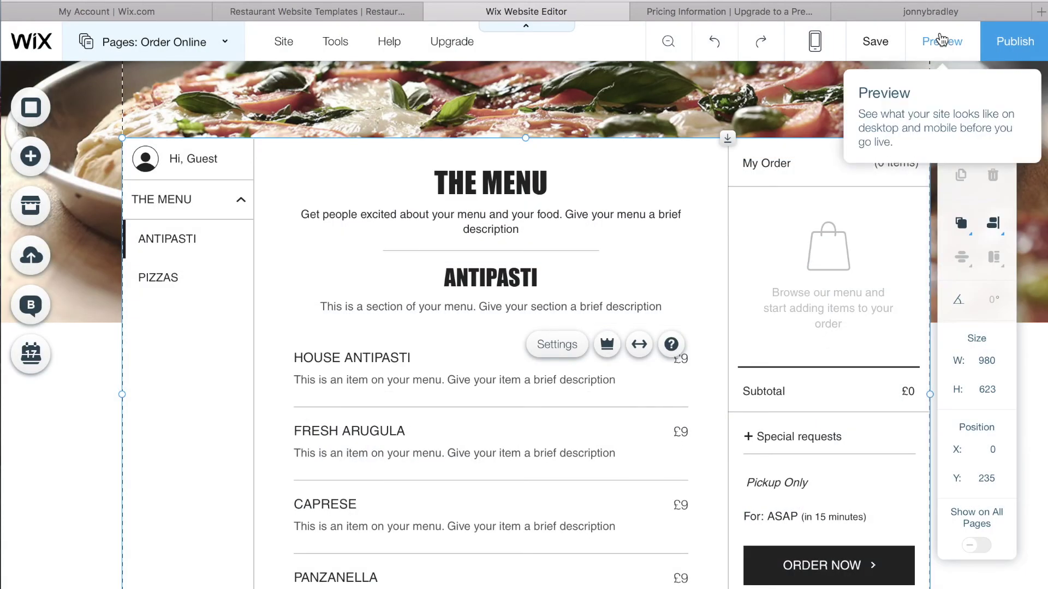
Preview the Order Online page, add one House Antipasti and one Margherita to the order, and return to editing
left_click(943, 40)
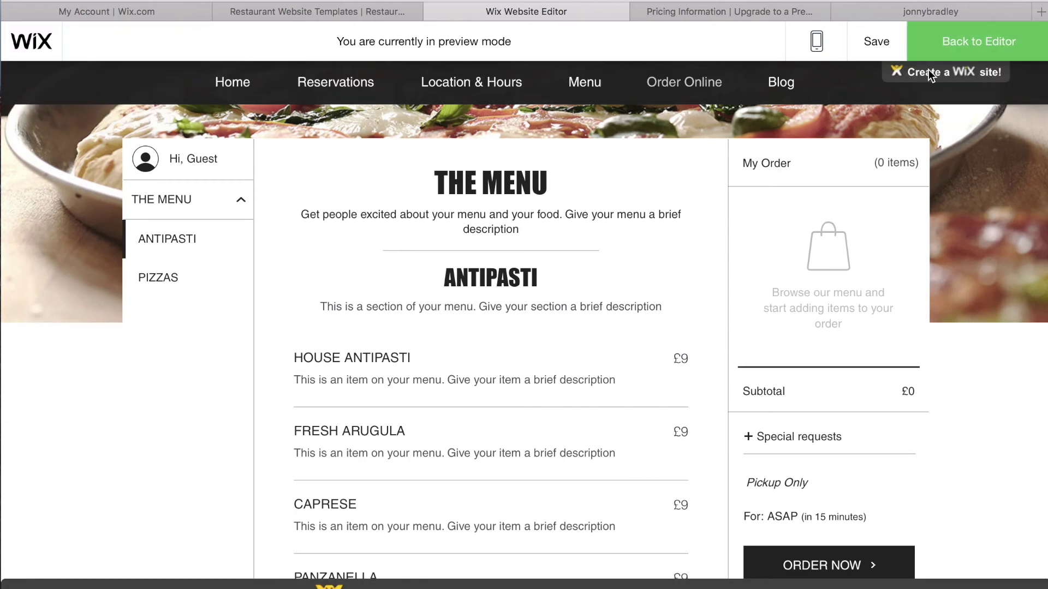
mouse_move(914, 77)
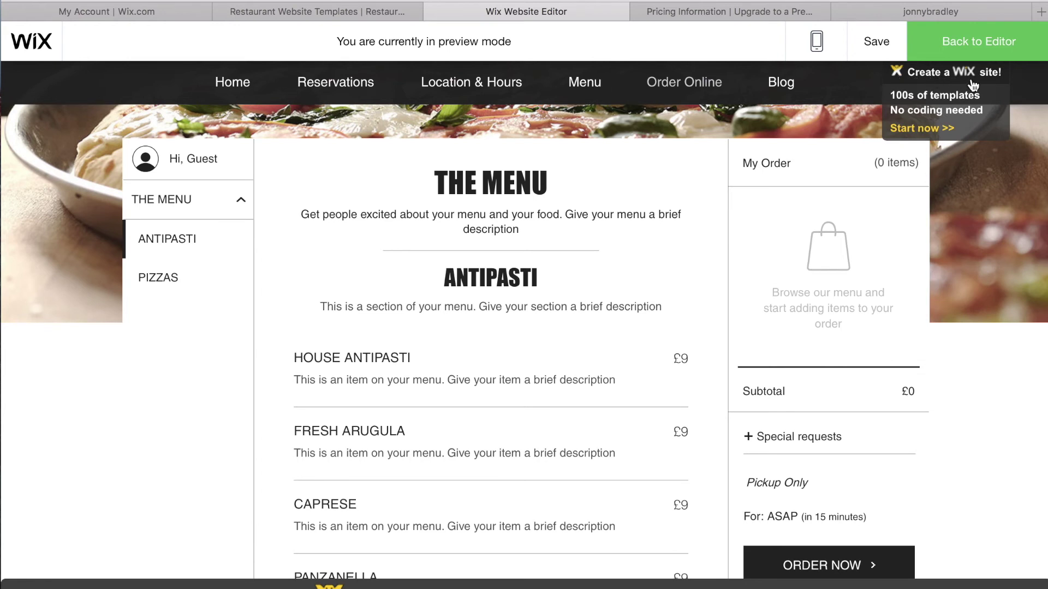
left_click(587, 374)
left_click(472, 410)
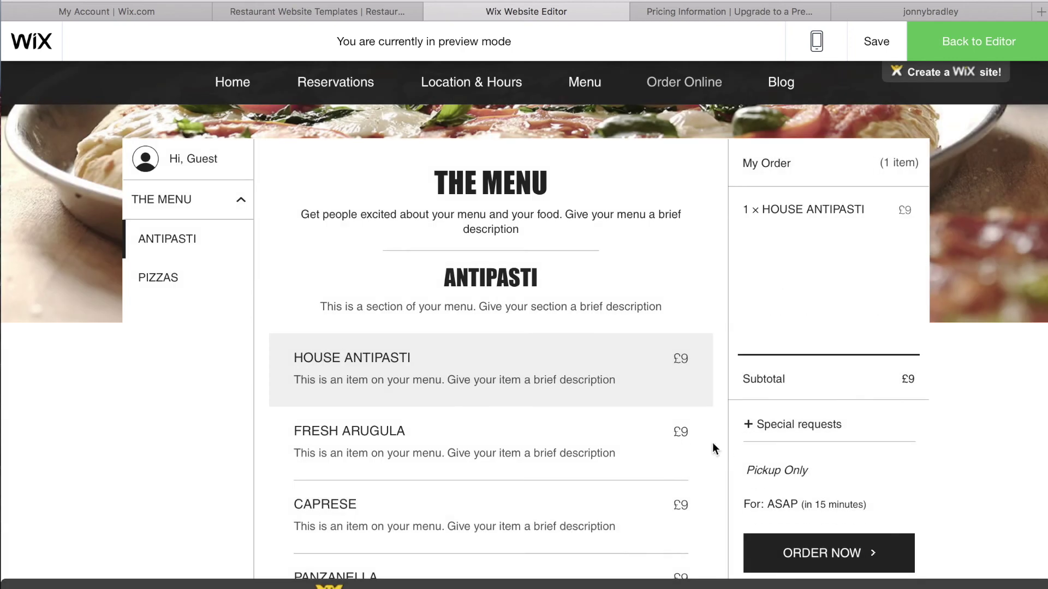
scroll(506, 474, "down", 3)
scroll(305, 243, "up", 2)
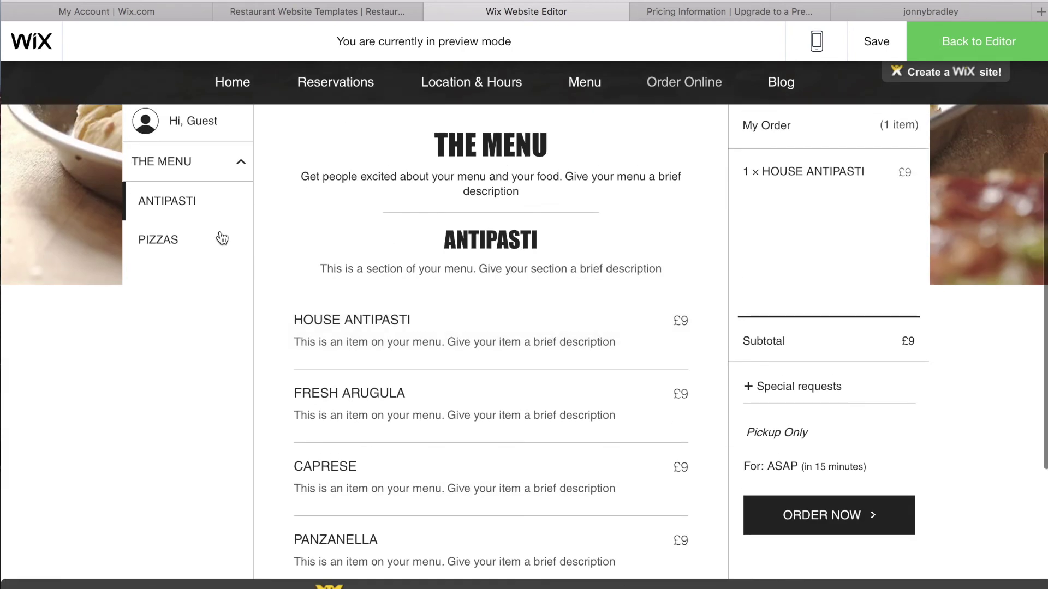
left_click(188, 240)
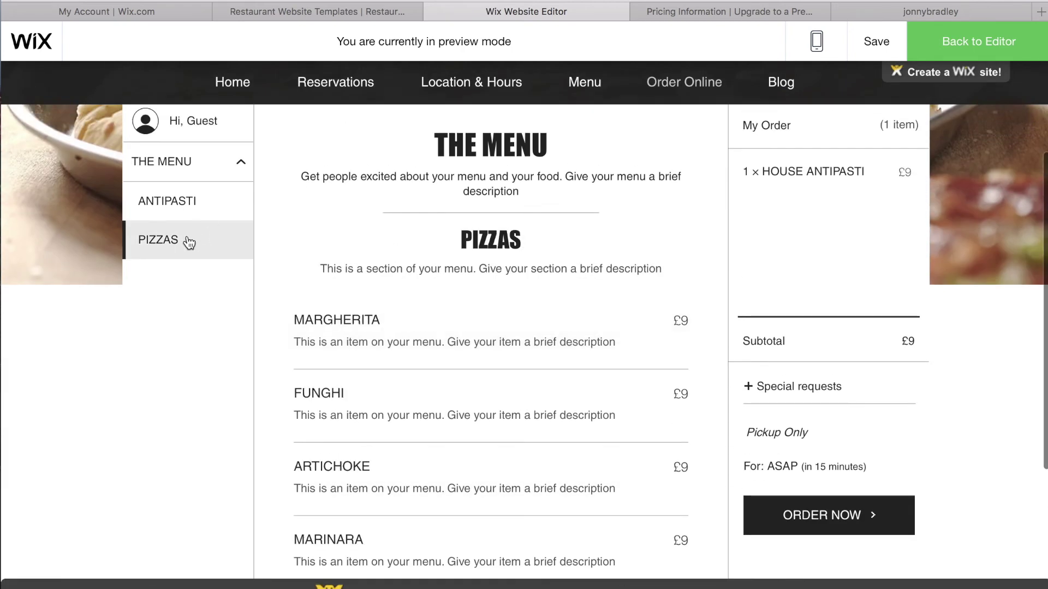
left_click(601, 326)
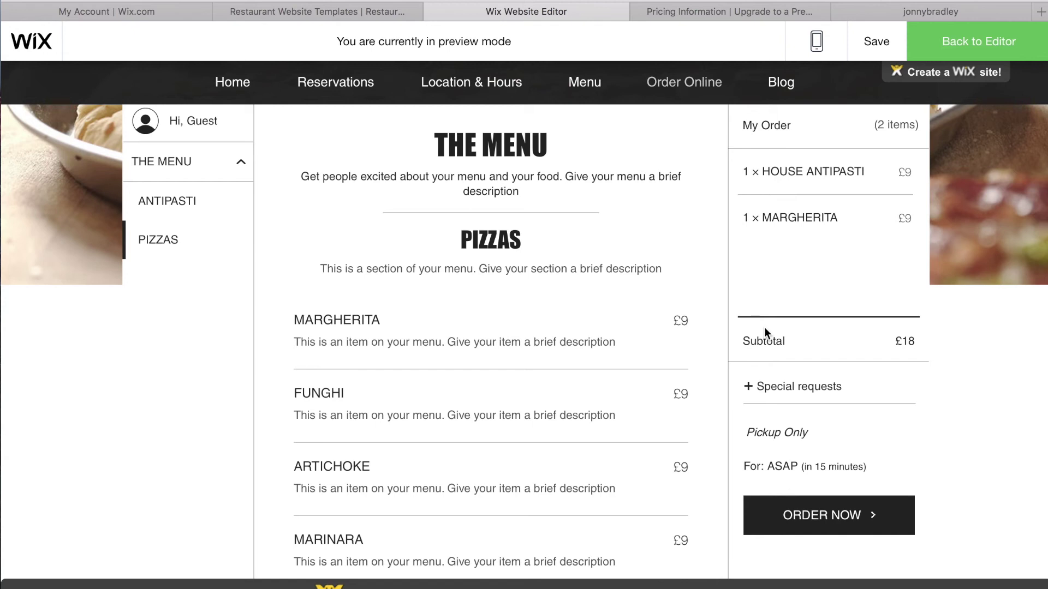
scroll(556, 253, "up", 3)
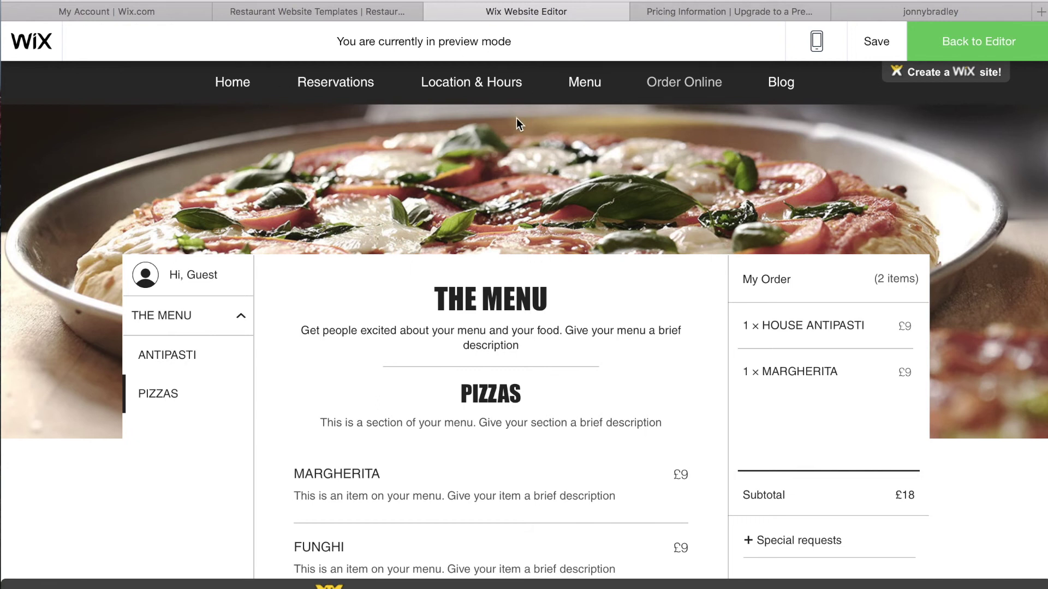
left_click(954, 37)
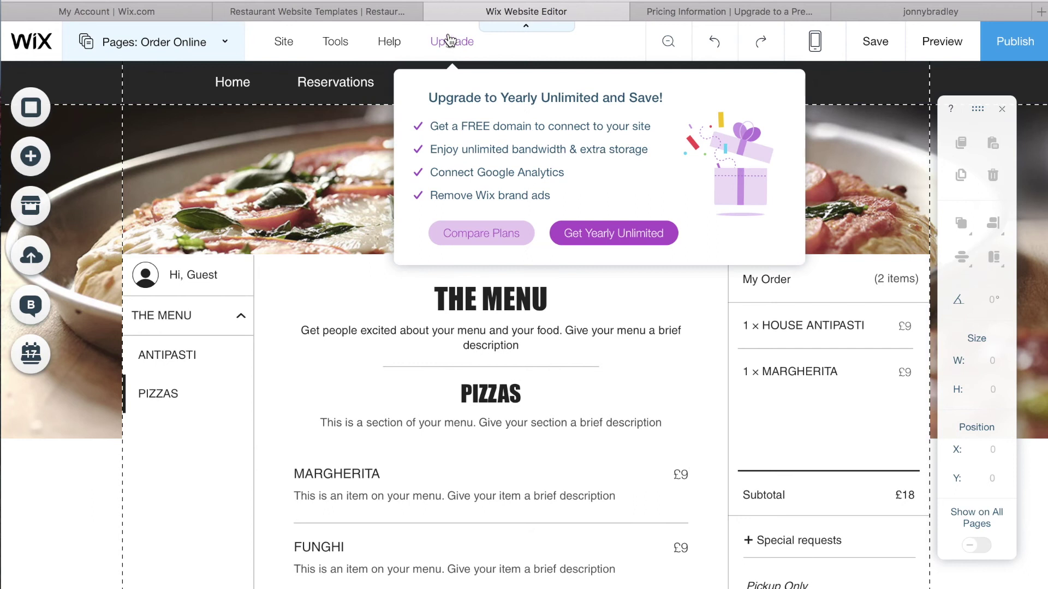
Examine the Wix Premium plans and their monthly prices and features on the pricing page
left_click(666, 13)
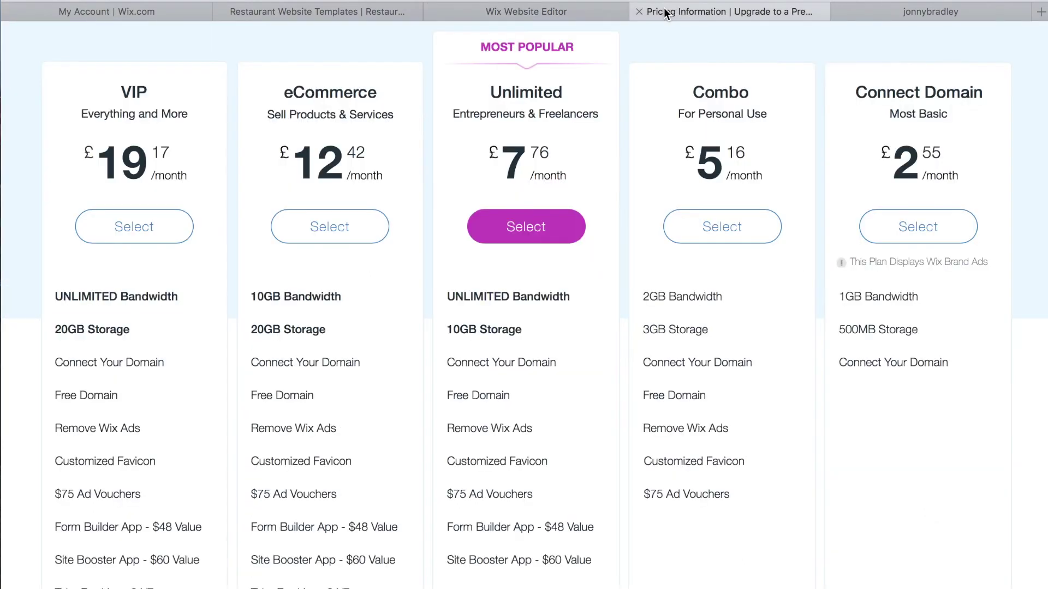
scroll(520, 196, "up", 4)
scroll(521, 196, "down", 3)
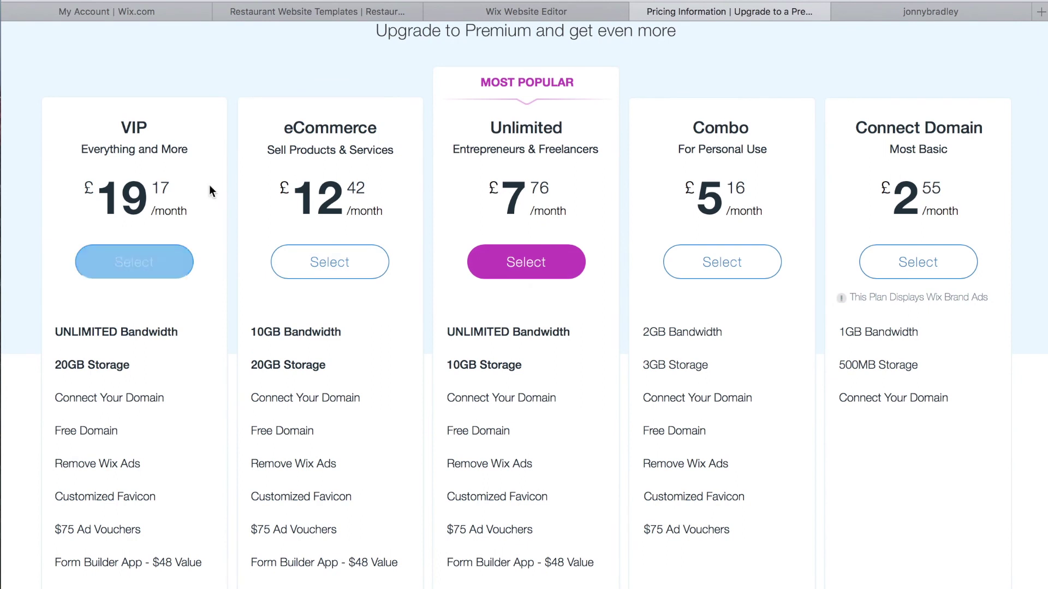
left_click(525, 11)
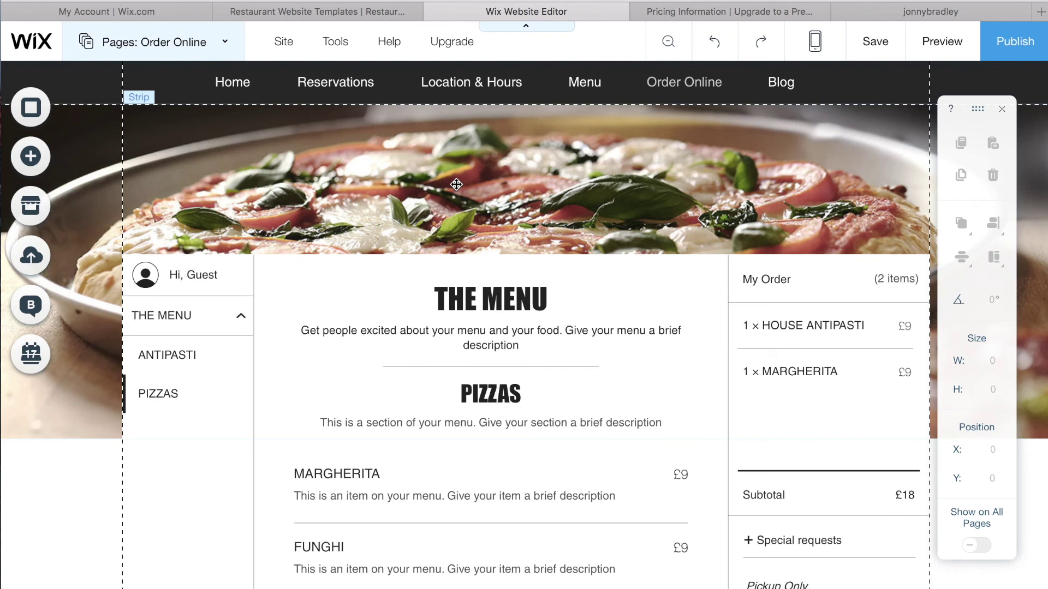
left_click(720, 11)
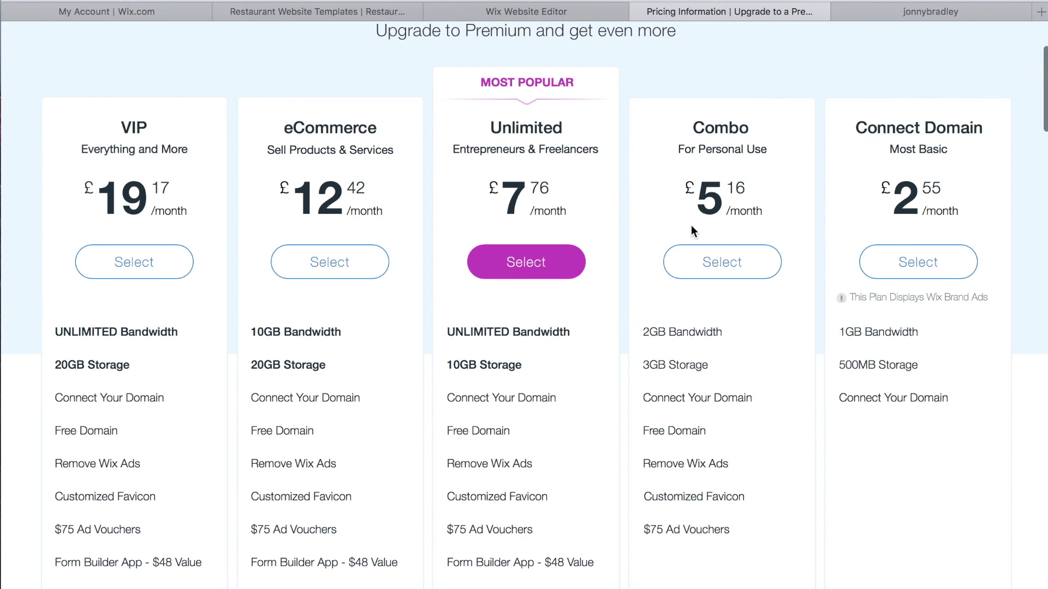
Examine the Connect Domain plan on the pricing page, focusing on its notice about displaying Wix brand ads
scroll(691, 229, "up", 3)
scroll(691, 230, "down", 3)
left_click(986, 296)
left_click_drag(987, 297, 837, 289)
left_click(838, 290)
scroll(713, 104, "down", 3)
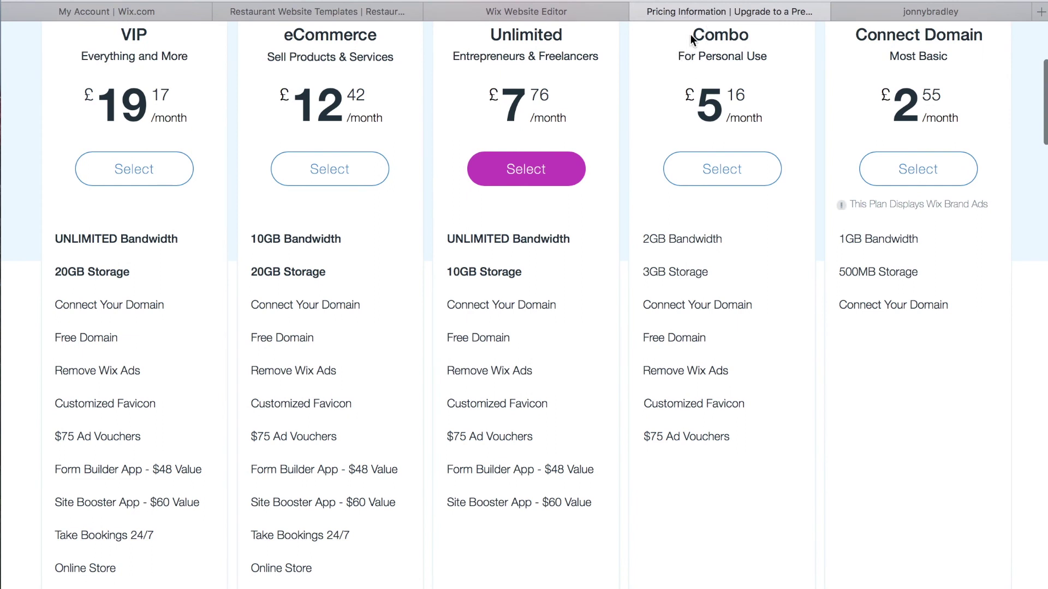
Examine the Combo plan's monthly price and free domain details, and the intended audience of the Unlimited plan
left_click(768, 125)
left_click_drag(768, 125, 288, 47)
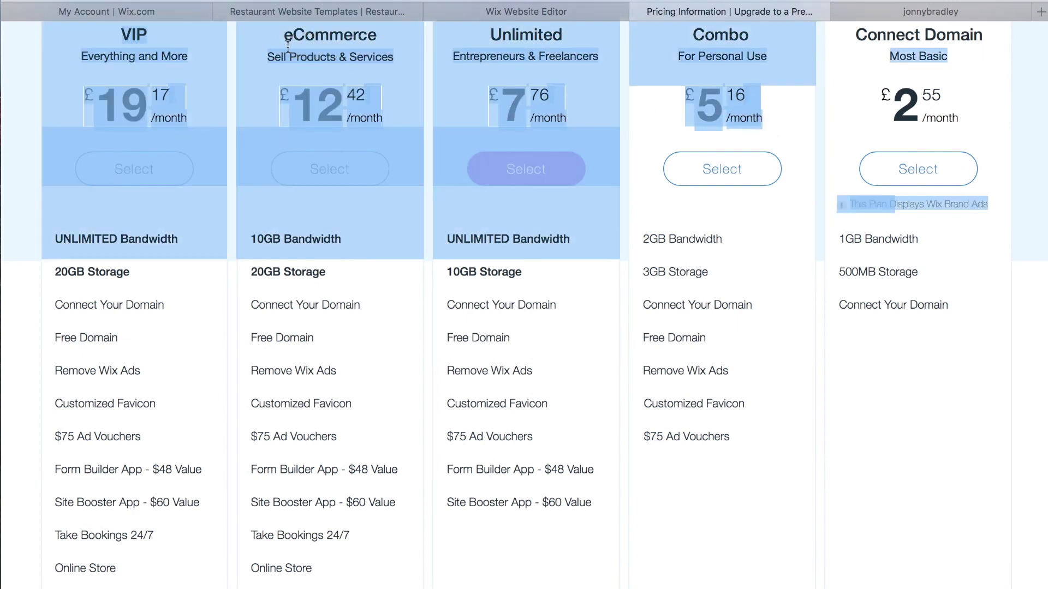
left_click(781, 129)
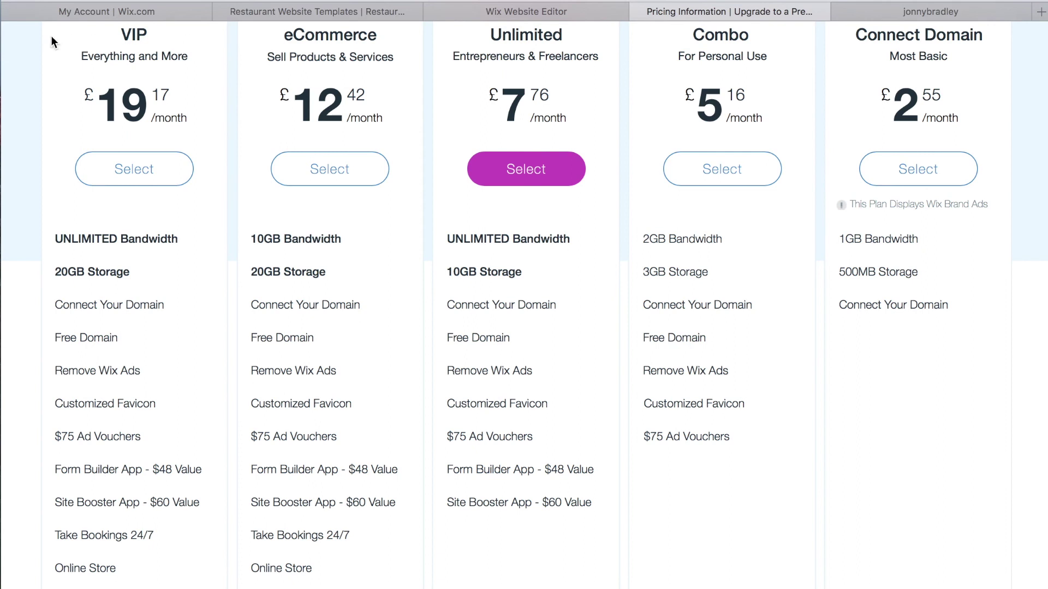
left_click_drag(769, 122, 677, 34)
left_click(769, 104)
left_click_drag(768, 113, 696, 41)
left_click(771, 122)
mouse_move(653, 334)
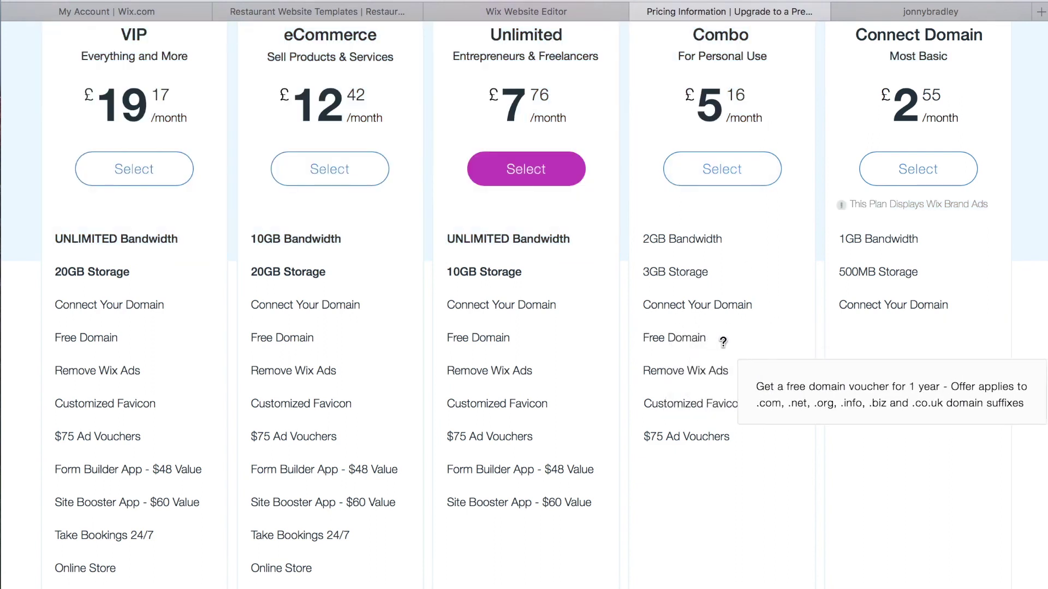
mouse_move(738, 376)
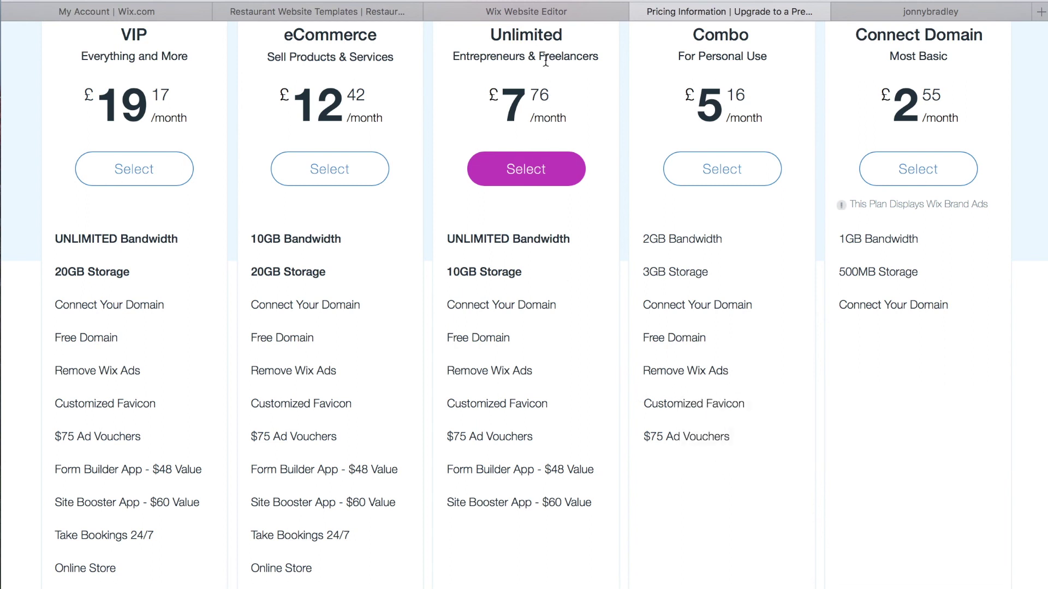
scroll(529, 64, "up", 5)
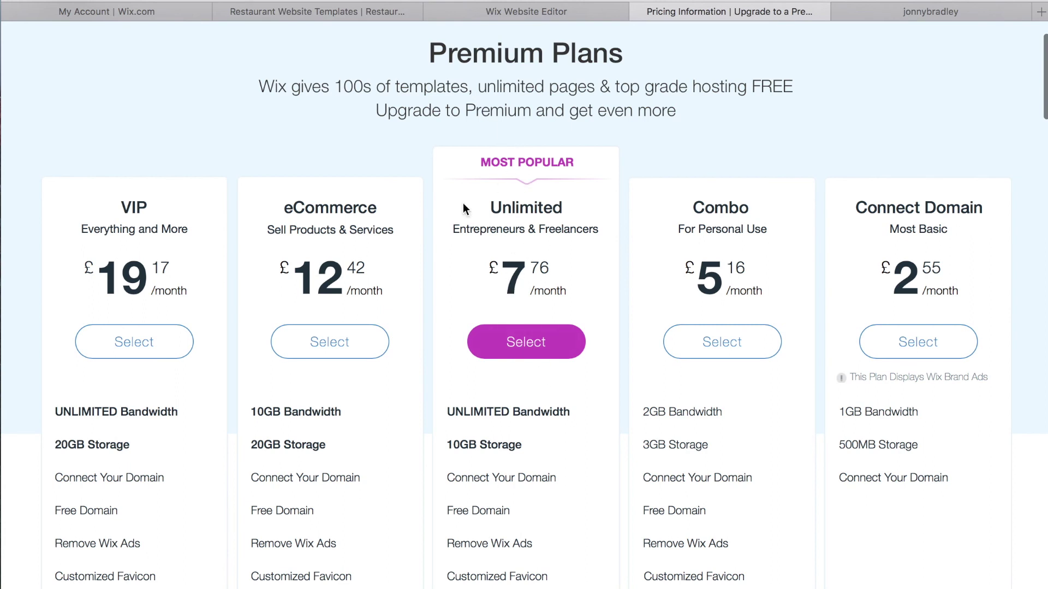
left_click_drag(458, 229, 601, 230)
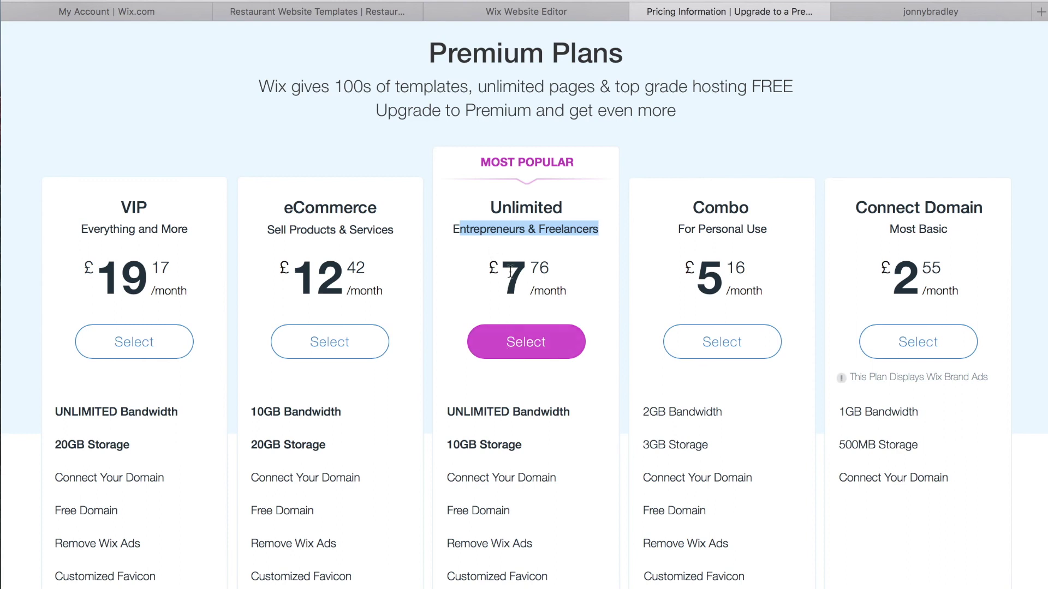
Return to the website editor and open the comparison of Premium upgrade plans for this restaurant site
left_click(575, 13)
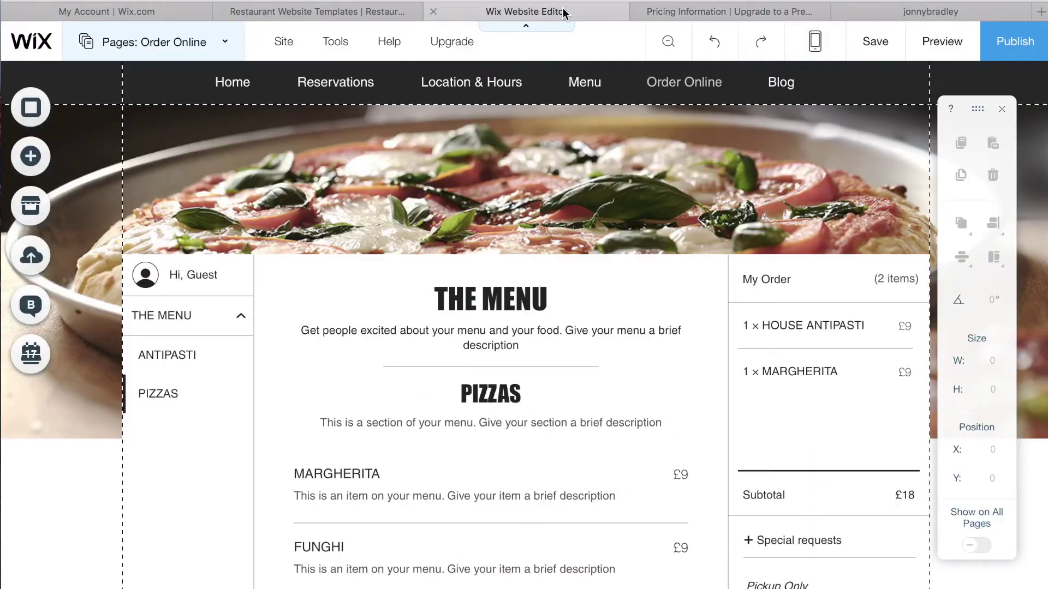
left_click(445, 45)
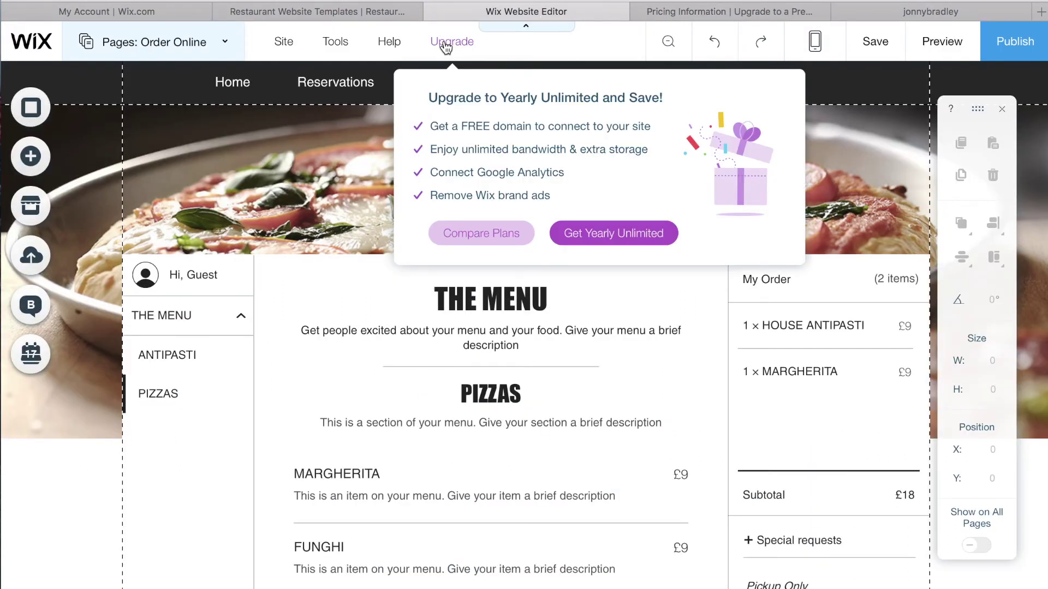
left_click(480, 234)
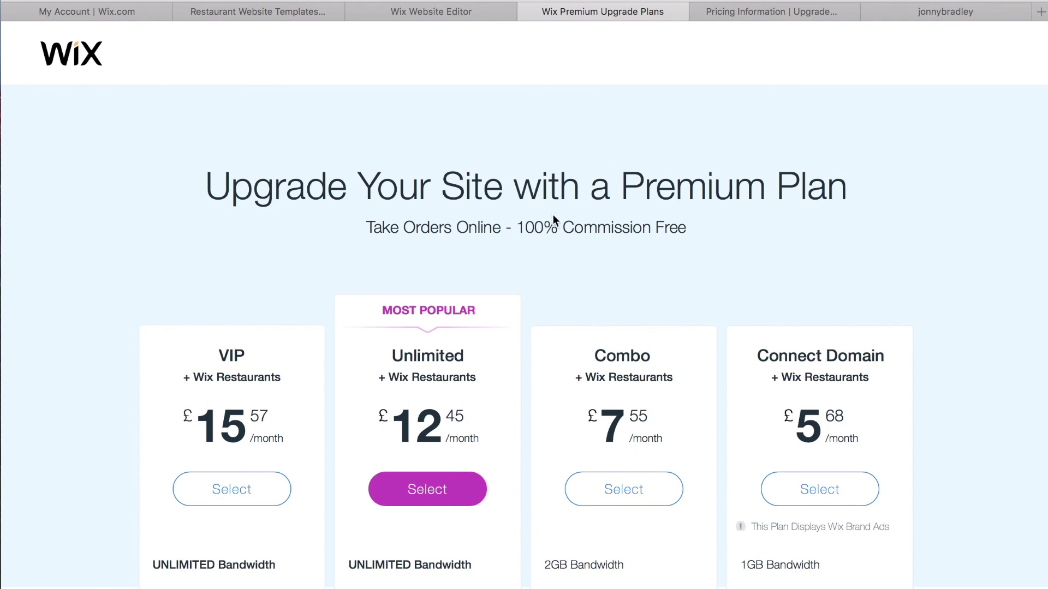
Examine the feature lists of the Wix Restaurants plans, including online orders, mobile notifications and VIP support
scroll(553, 216, "down", 5)
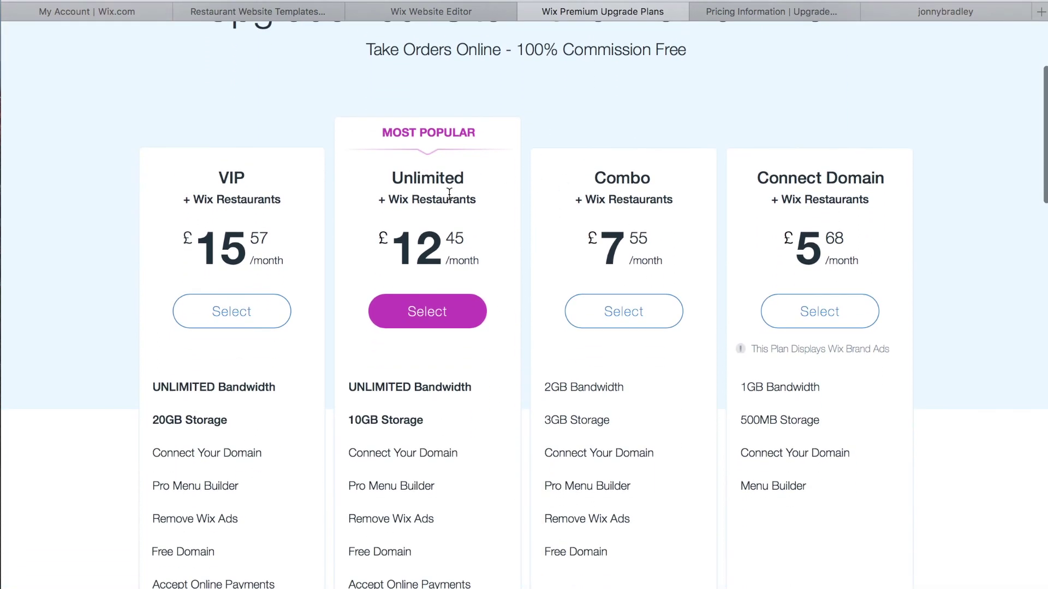
scroll(243, 179, "down", 2)
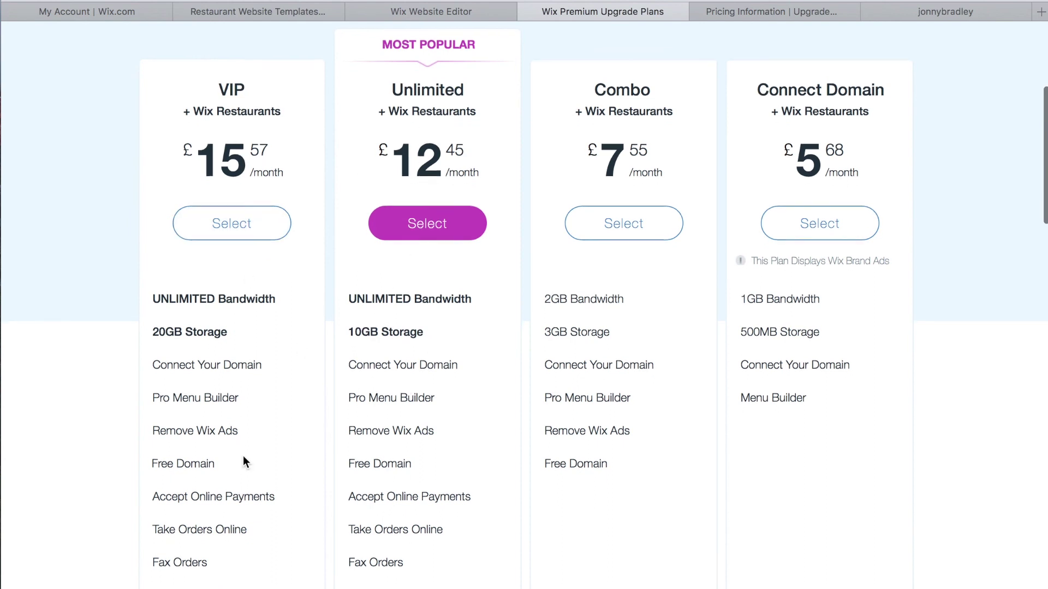
scroll(243, 458, "down", 2)
scroll(244, 457, "down", 1)
mouse_move(396, 422)
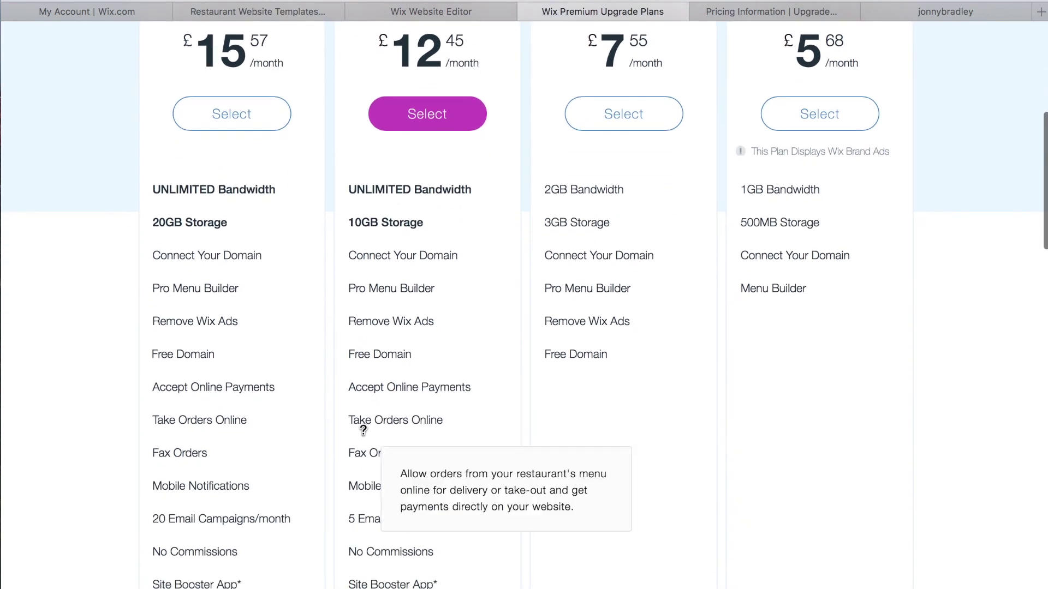
scroll(397, 421, "down", 1)
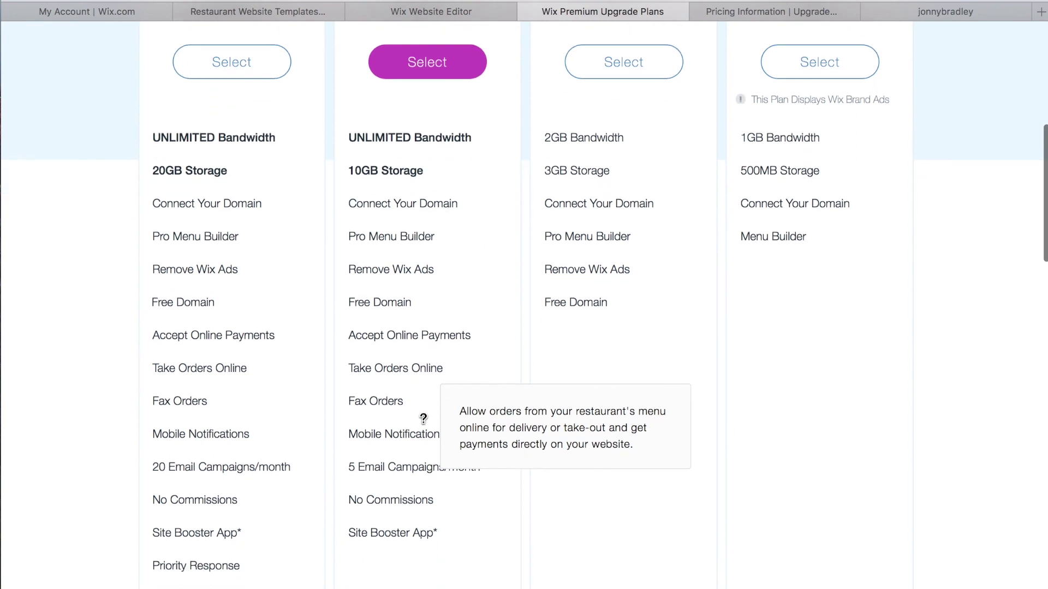
scroll(452, 437, "down", 2)
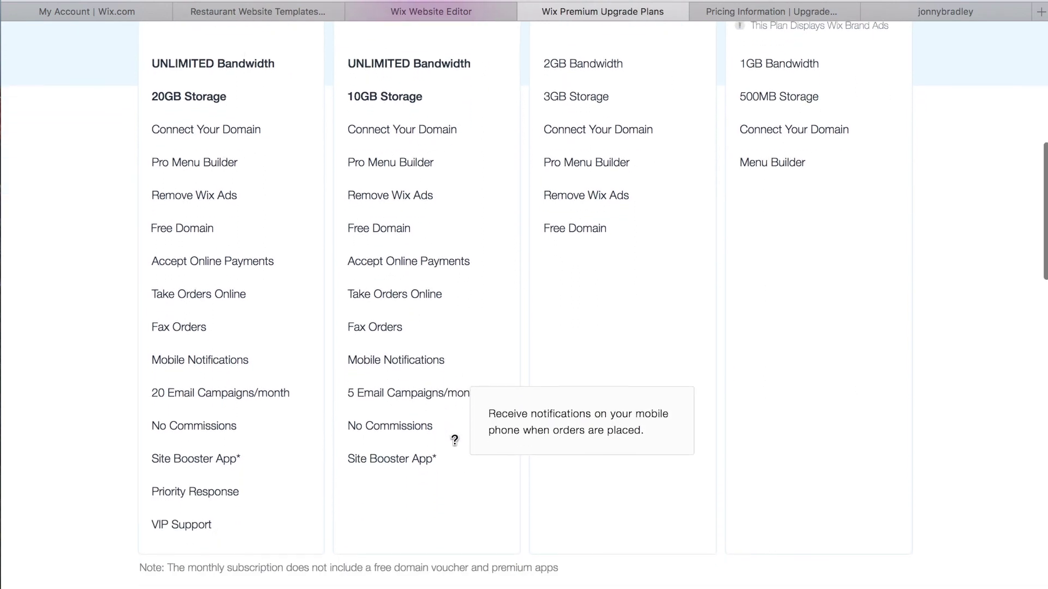
mouse_move(182, 513)
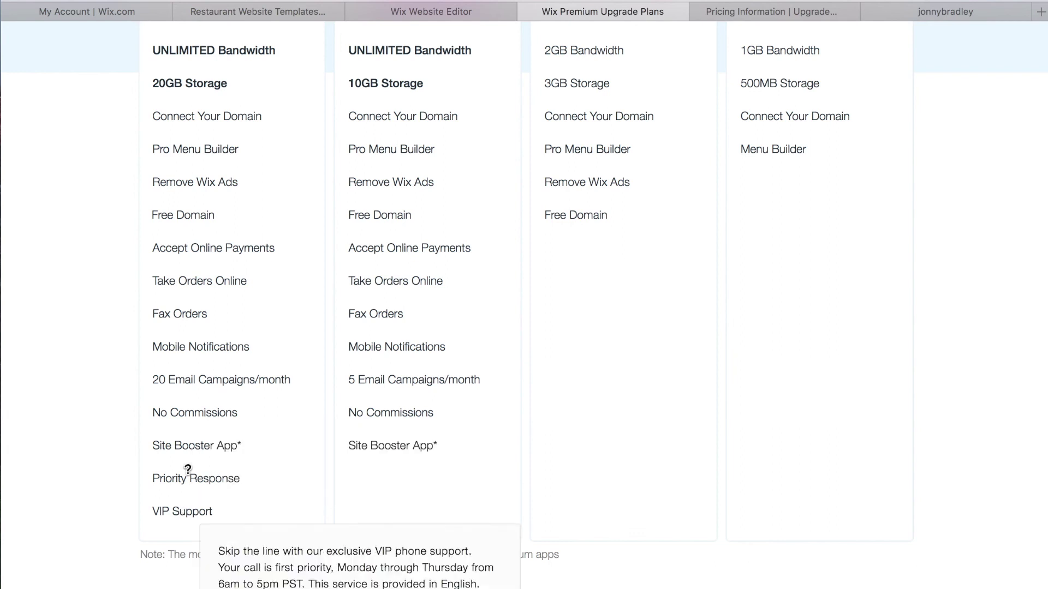
Examine the Unlimited + Wix Restaurants plan and its monthly price on the upgrade page
scroll(199, 330, "up", 3)
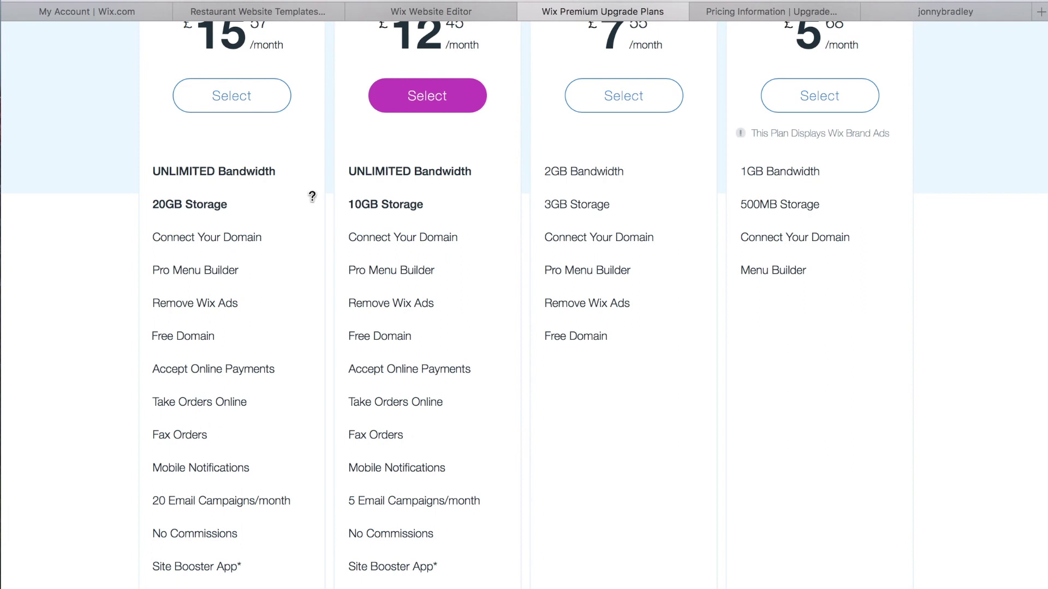
scroll(366, 151, "up", 2)
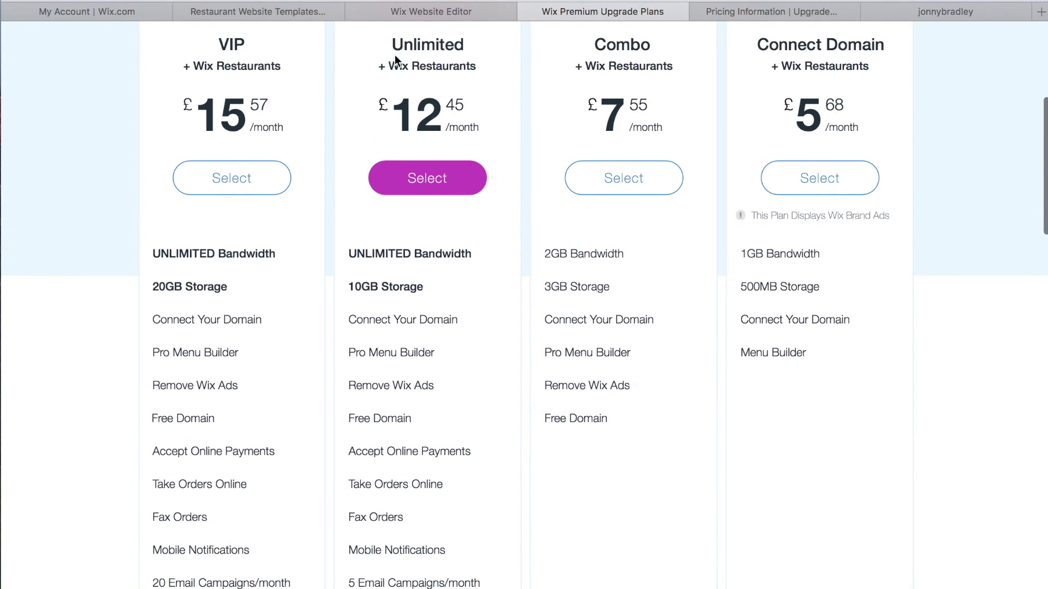
left_click_drag(377, 66, 493, 69)
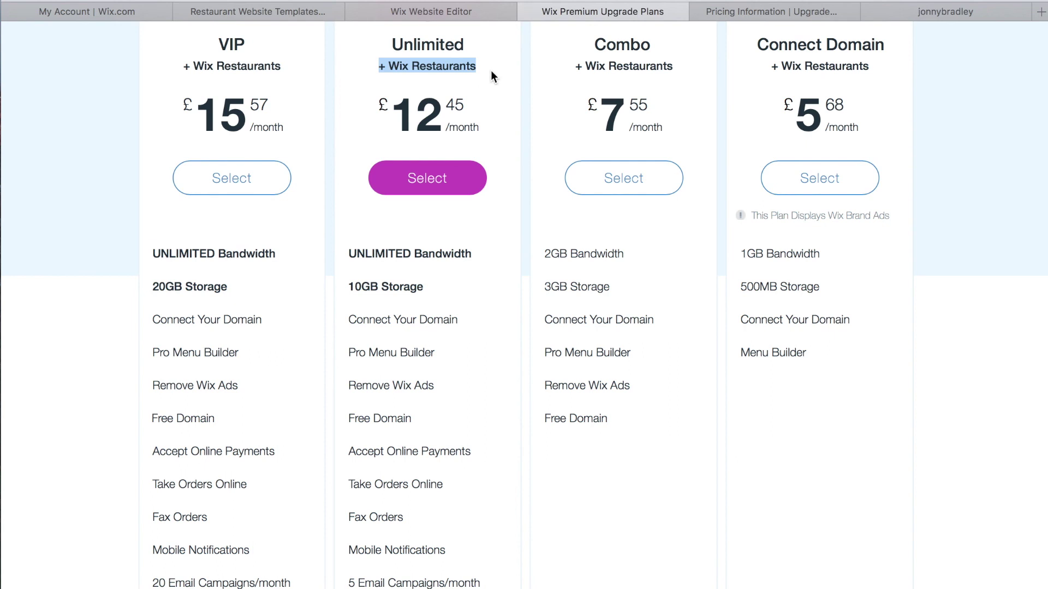
scroll(480, 84, "up", 3)
mouse_move(381, 234)
left_mouse_down()
mouse_move(470, 243)
mouse_move(484, 256)
mouse_move(381, 231)
left_mouse_up()
left_click(486, 256)
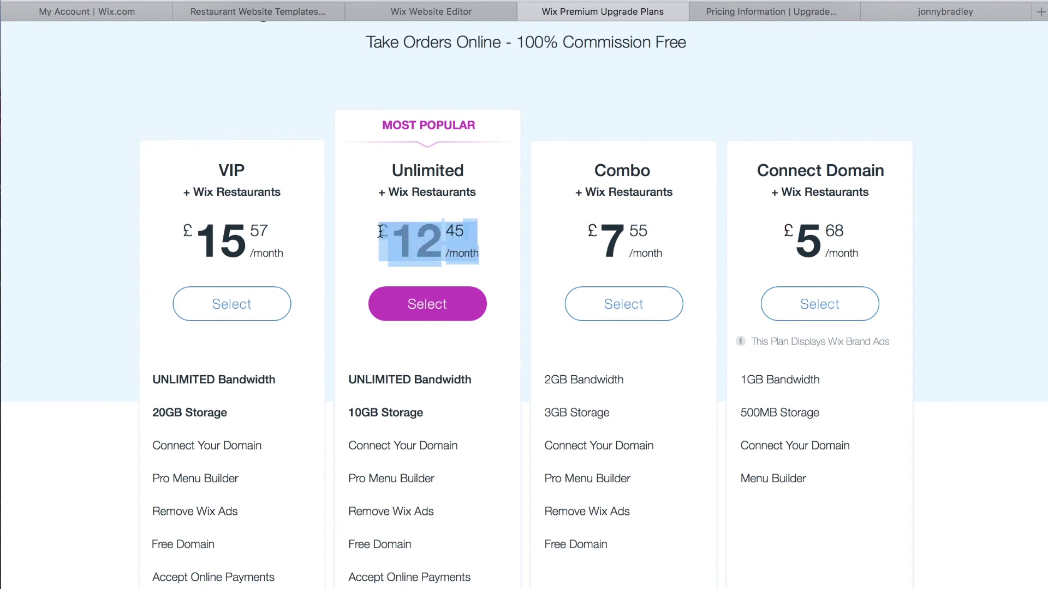
left_click(489, 254)
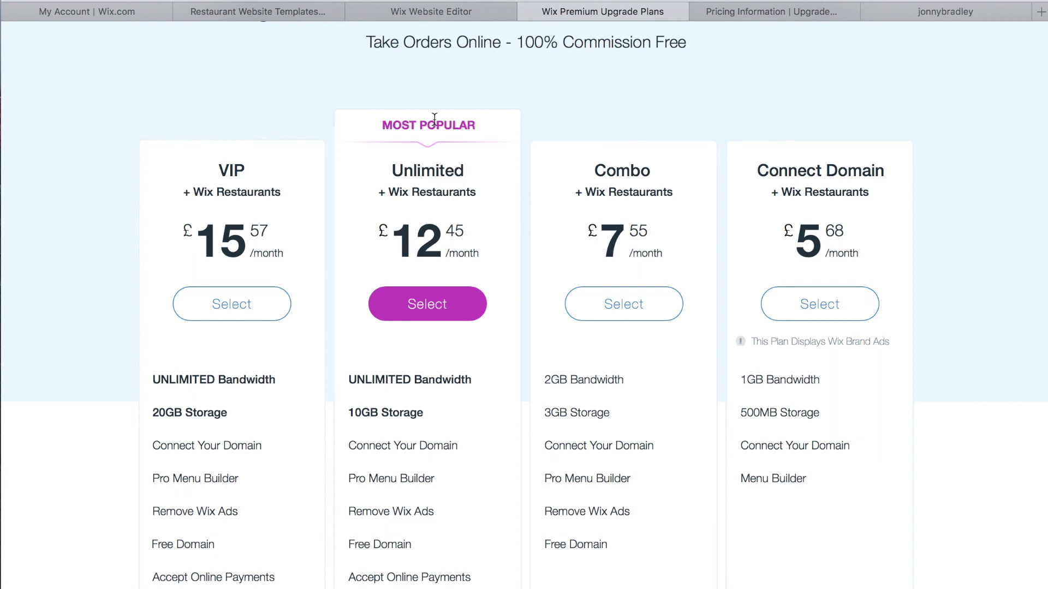
scroll(431, 117, "up", 5)
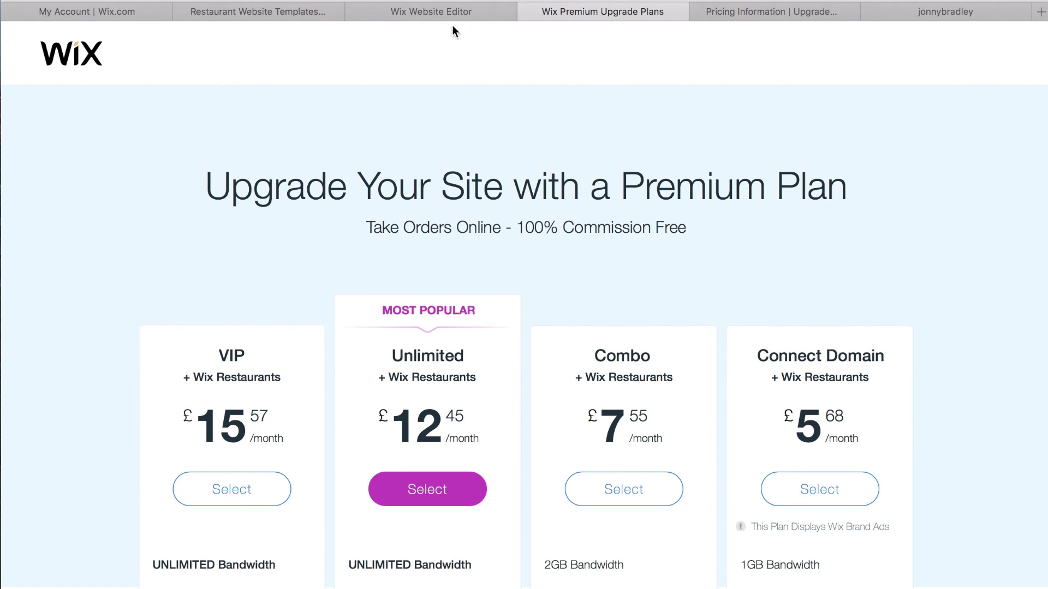
Look over the restaurant templates and the account's site settings, and bring up the upgrade offer in the website editor
left_click(426, 10)
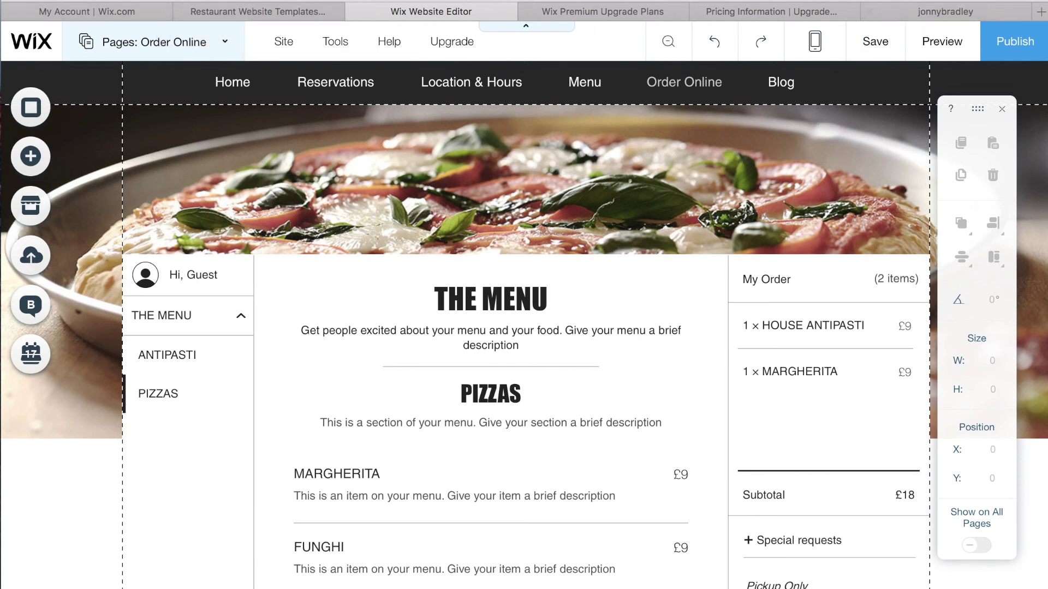
left_click(277, 10)
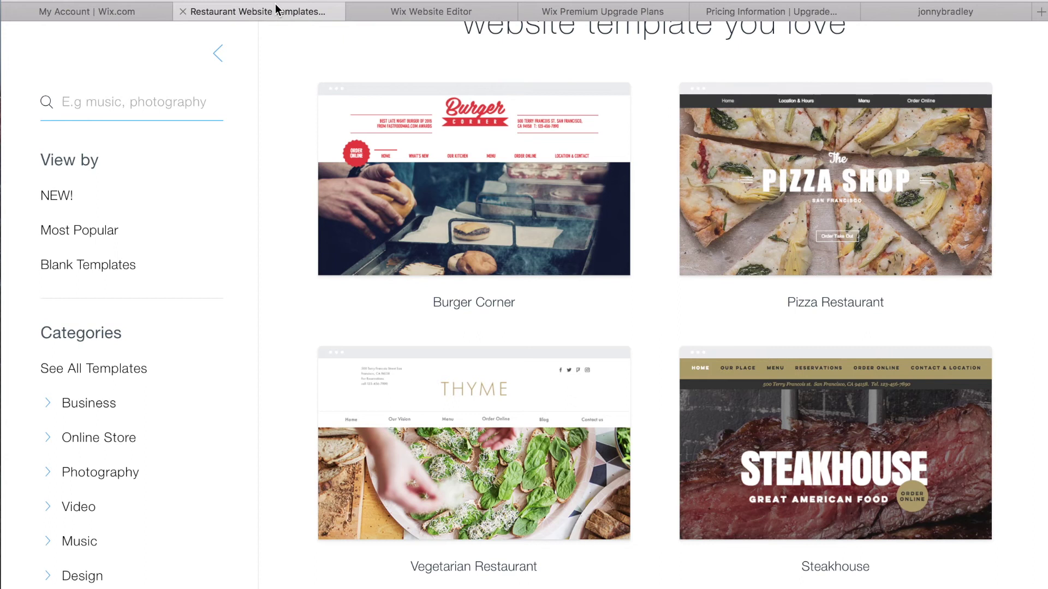
left_click(119, 11)
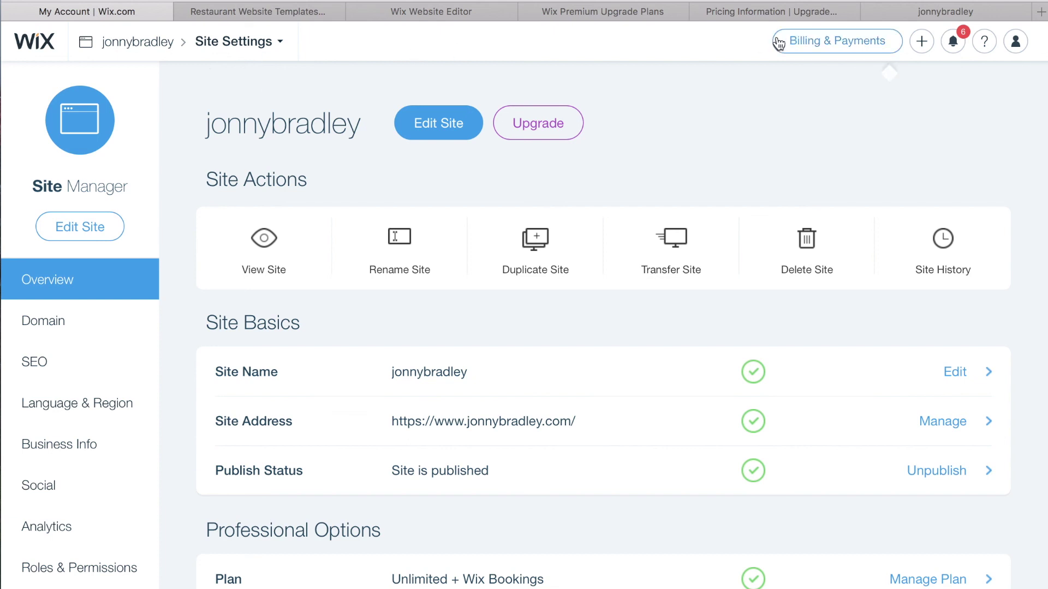
left_click(426, 13)
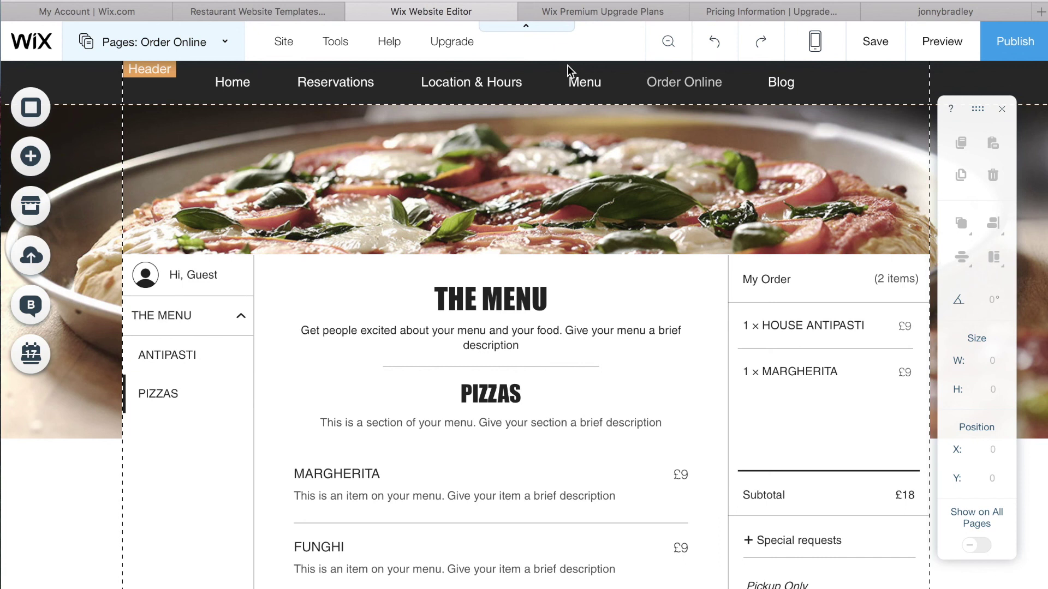
mouse_move(467, 43)
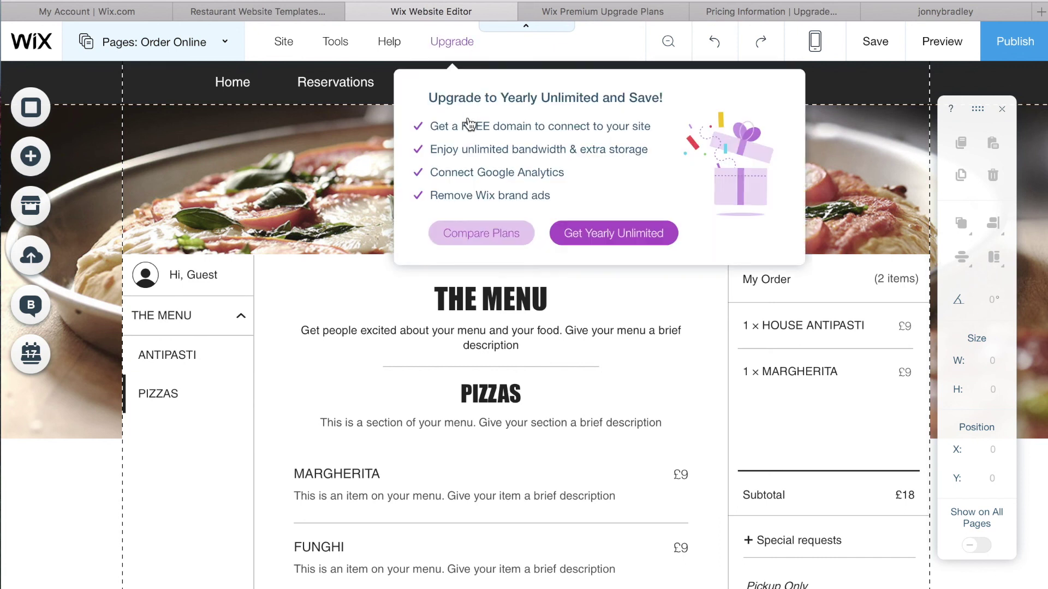